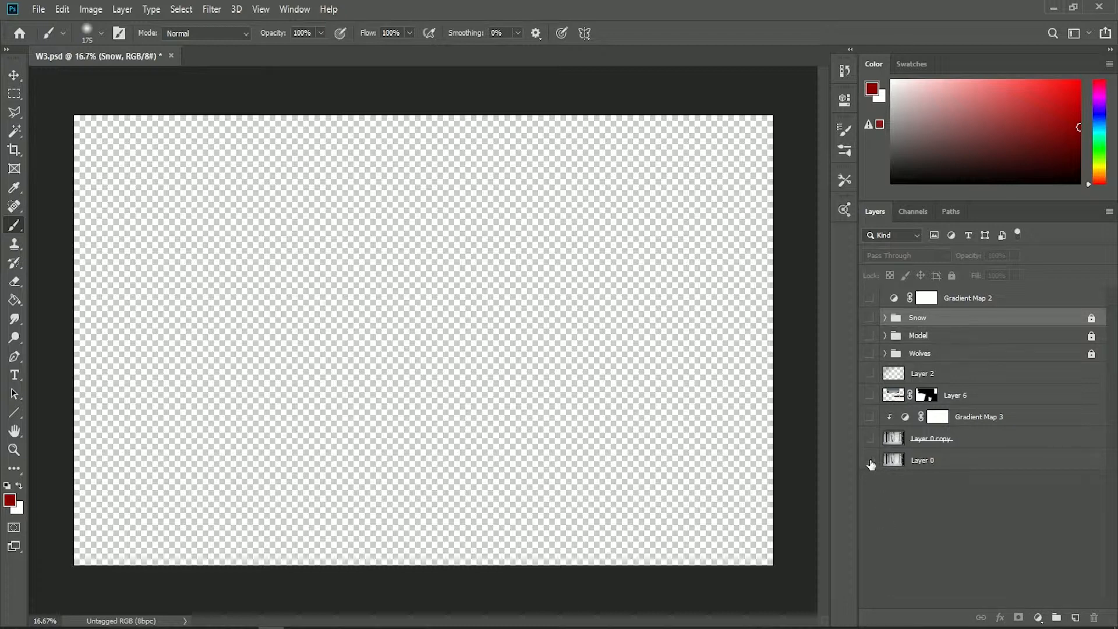
# Step: Show Layer 0 and Layer 0 copy, and inspect the forest's branches and the dark foreground trunk up close
pyautogui.click(870, 460)
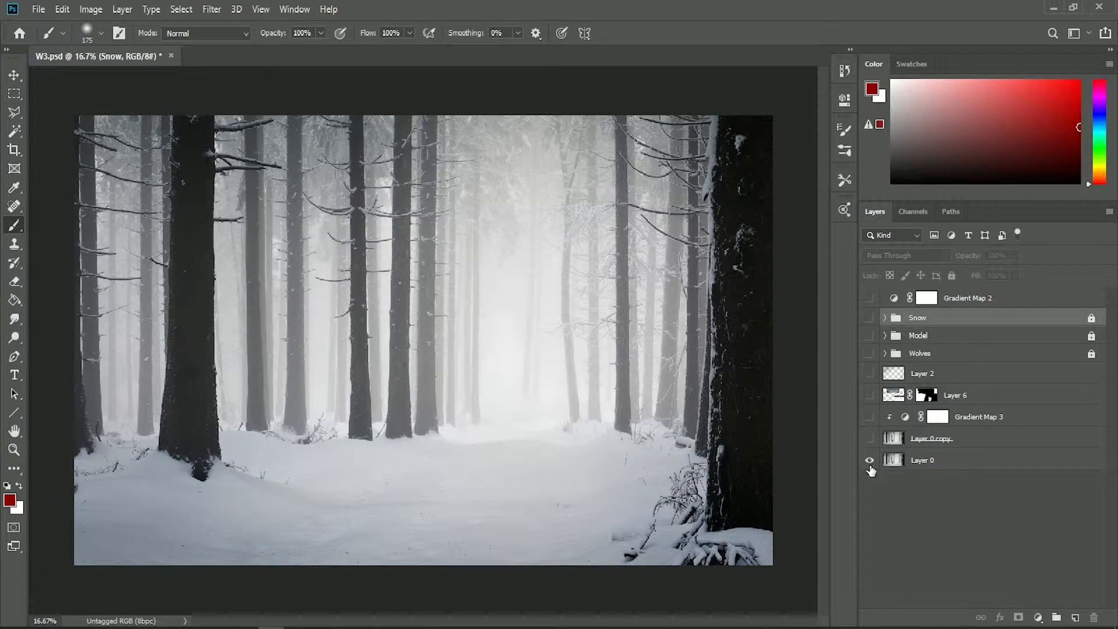
pyautogui.click(869, 438)
pyautogui.press('z')
pyautogui.moveTo(586, 247); pyautogui.dragTo(662, 302)
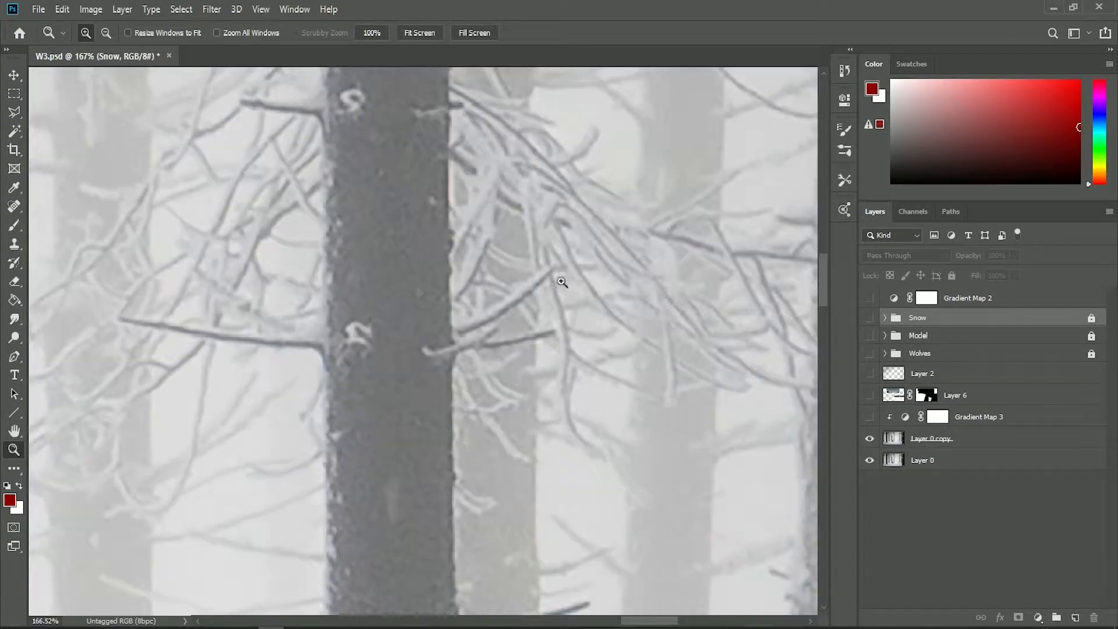
pyautogui.hotkey('ctrl', '0')
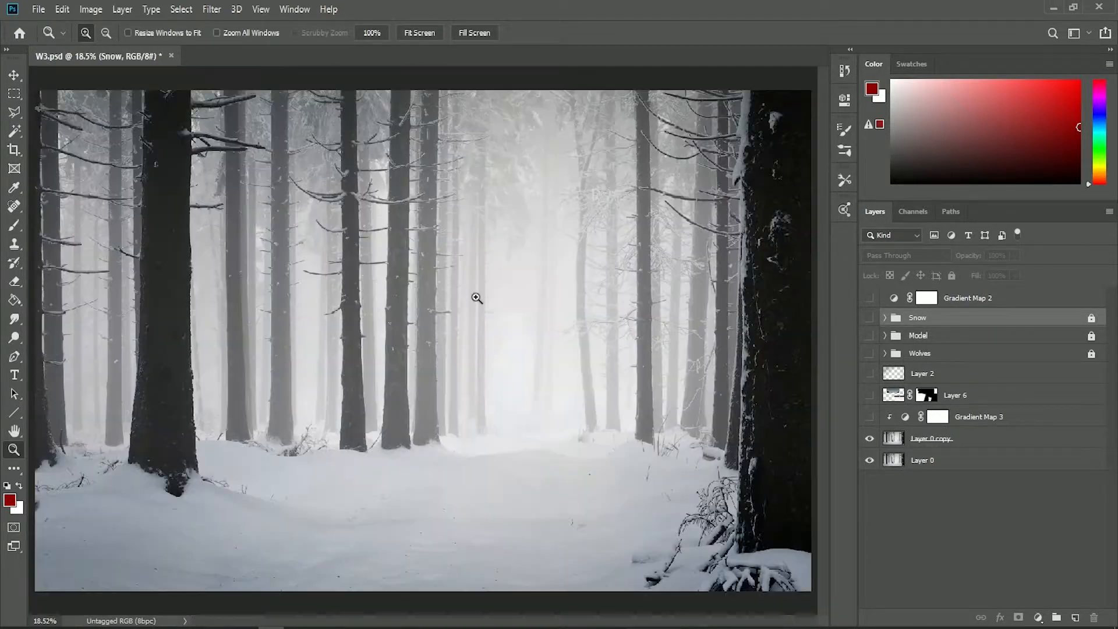
pyautogui.moveTo(759, 234); pyautogui.dragTo(794, 330)
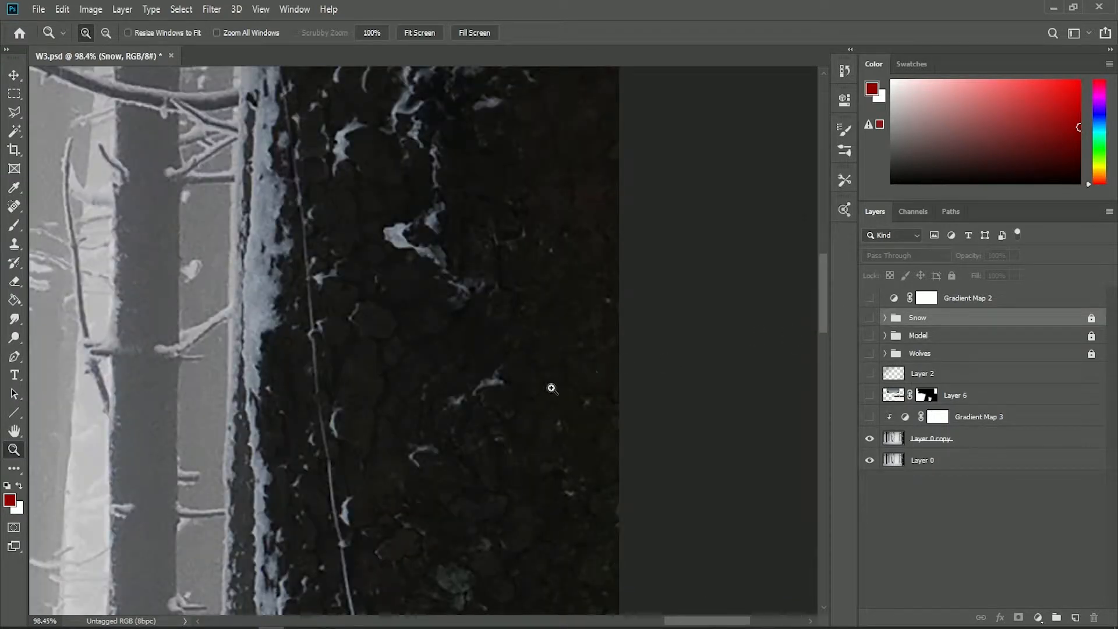
pyautogui.hotkey('ctrl', '0')
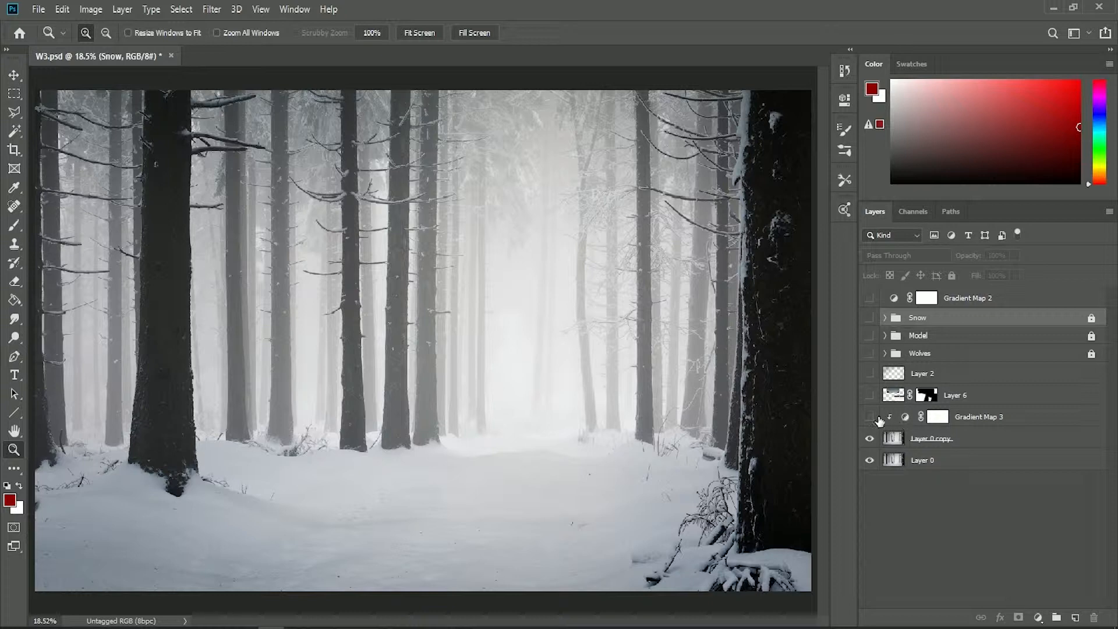
# Step: Show the Gradient Map 3 adjustment and inspect its toning on the tree trunks
pyautogui.click(870, 417)
pyautogui.moveTo(107, 228); pyautogui.dragTo(299, 357)
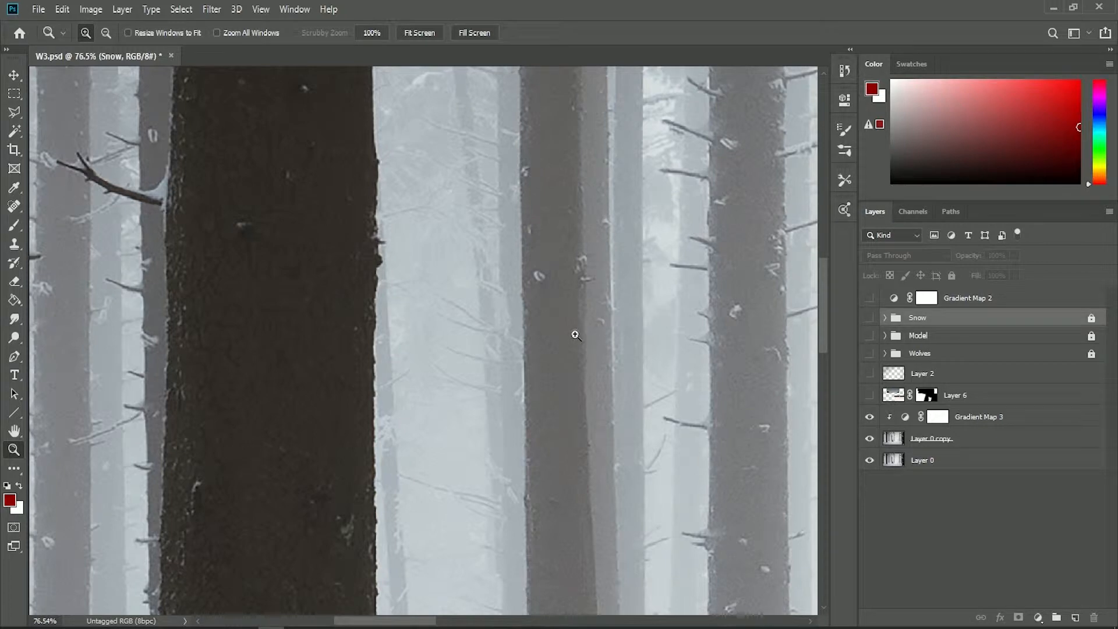
pyautogui.hotkey('ctrl', '0')
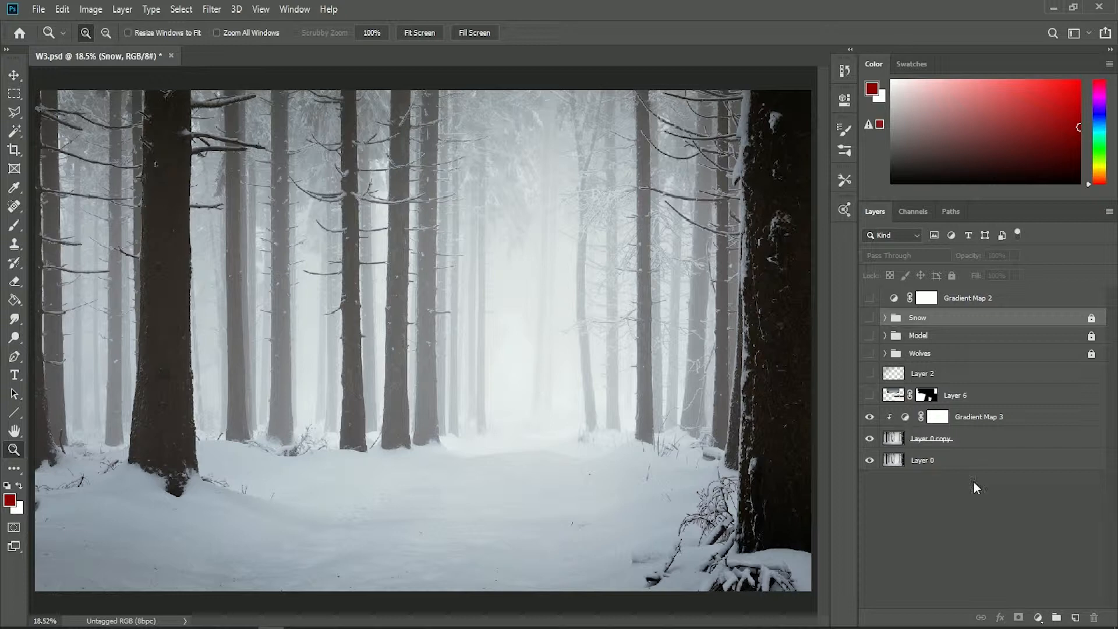
# Step: Review the available adjustment types, Gradient Map 3's Cyan-Sepia gradient and the Photographic Toning preset set
pyautogui.click(1038, 618)
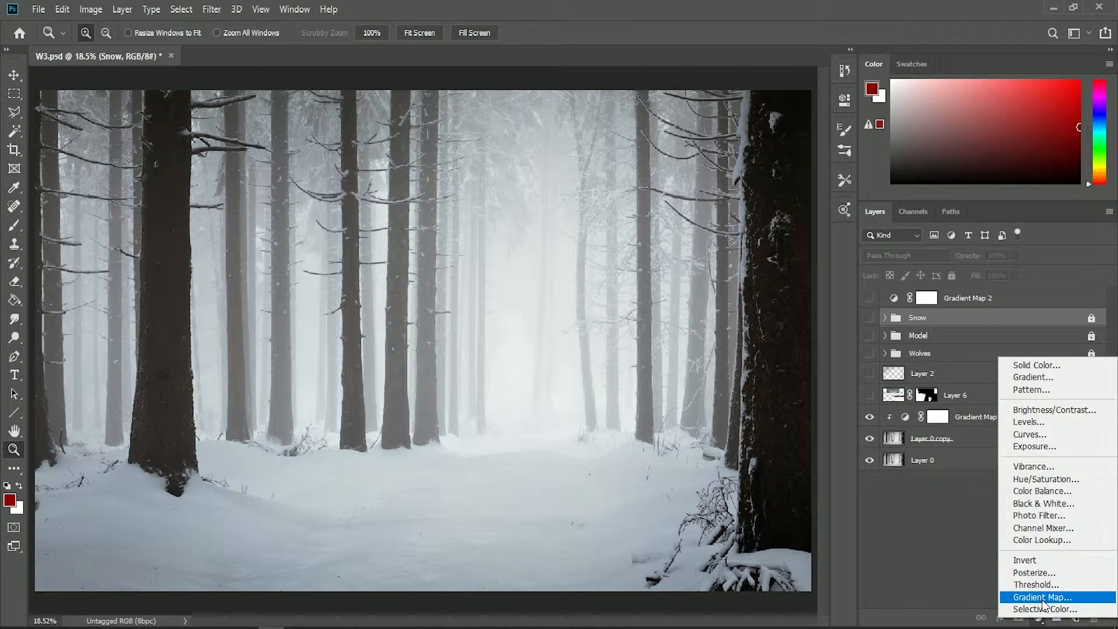
pyautogui.click(968, 558)
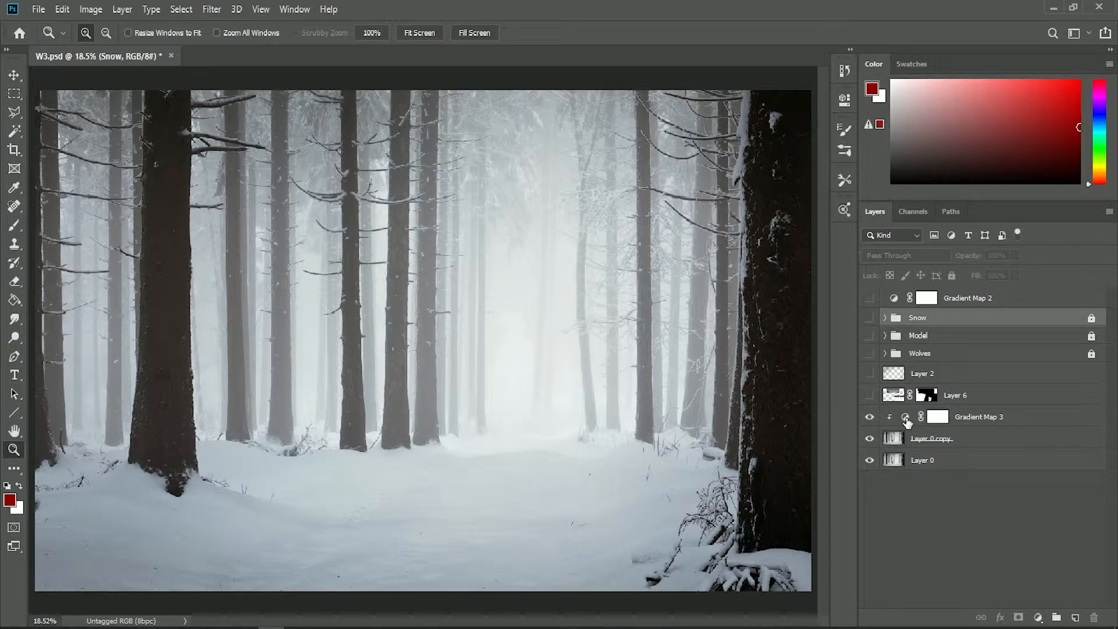
pyautogui.doubleClick(906, 419)
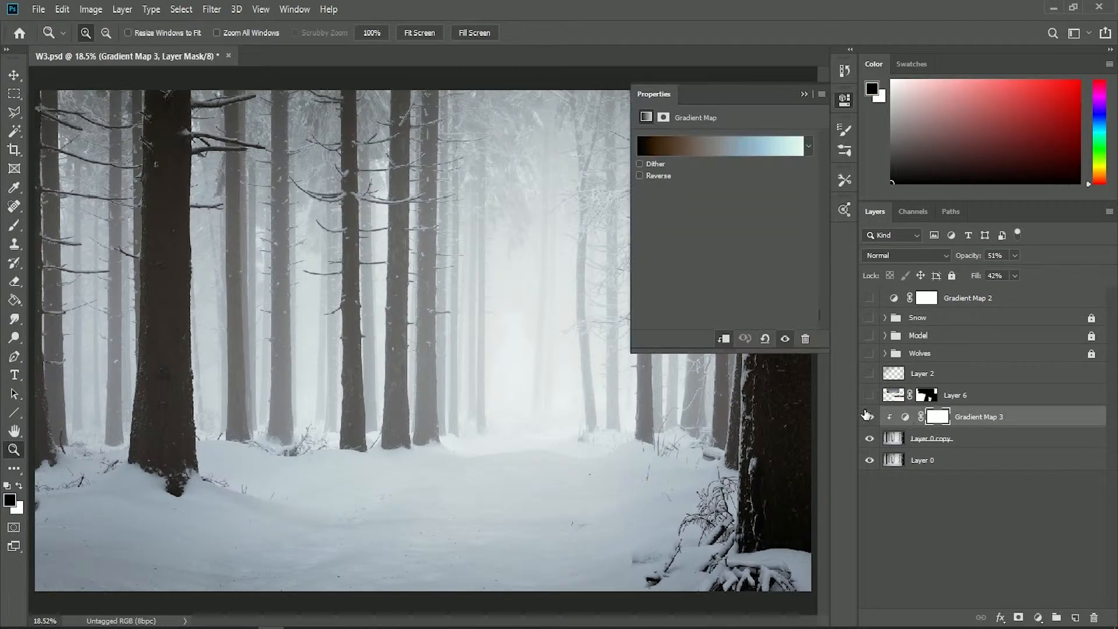
pyautogui.click(691, 146)
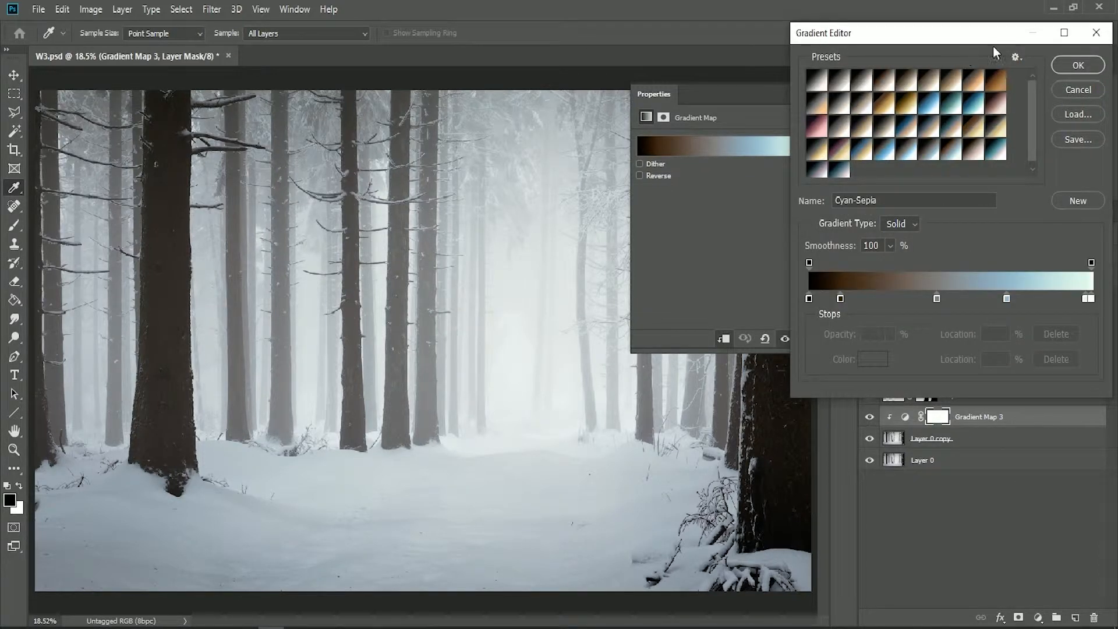
pyautogui.click(1015, 58)
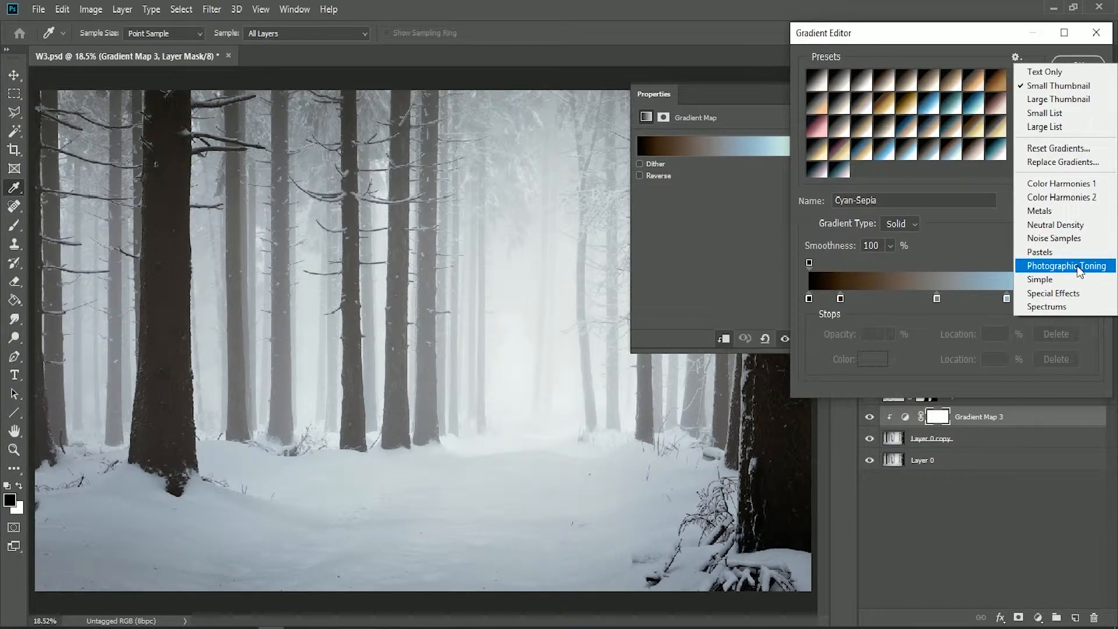
pyautogui.click(933, 50)
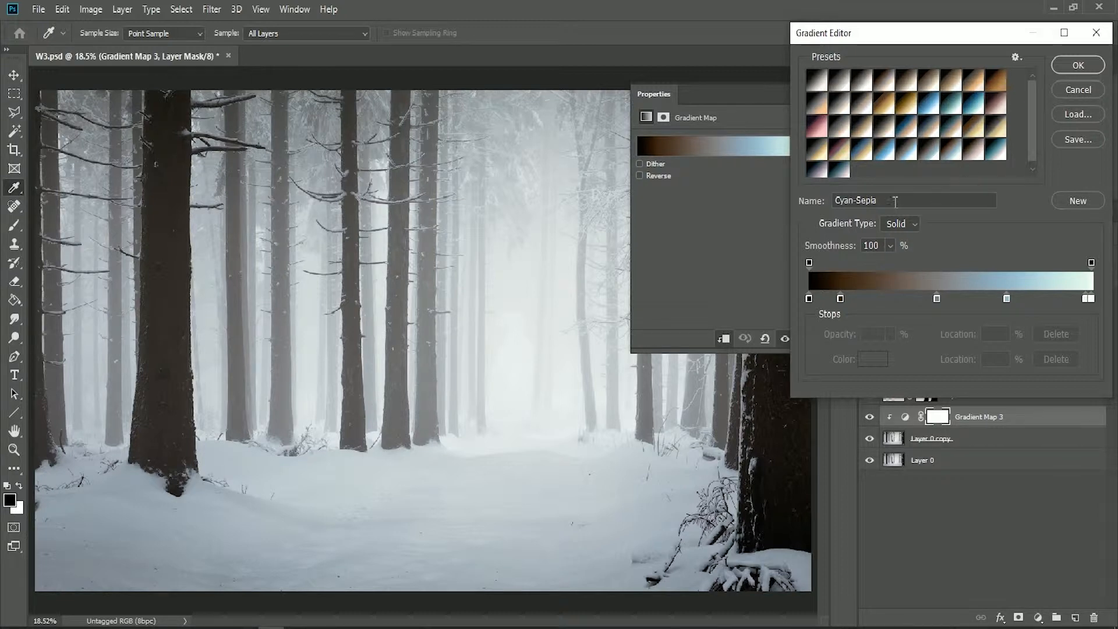
pyautogui.click(1066, 67)
pyautogui.press('z')
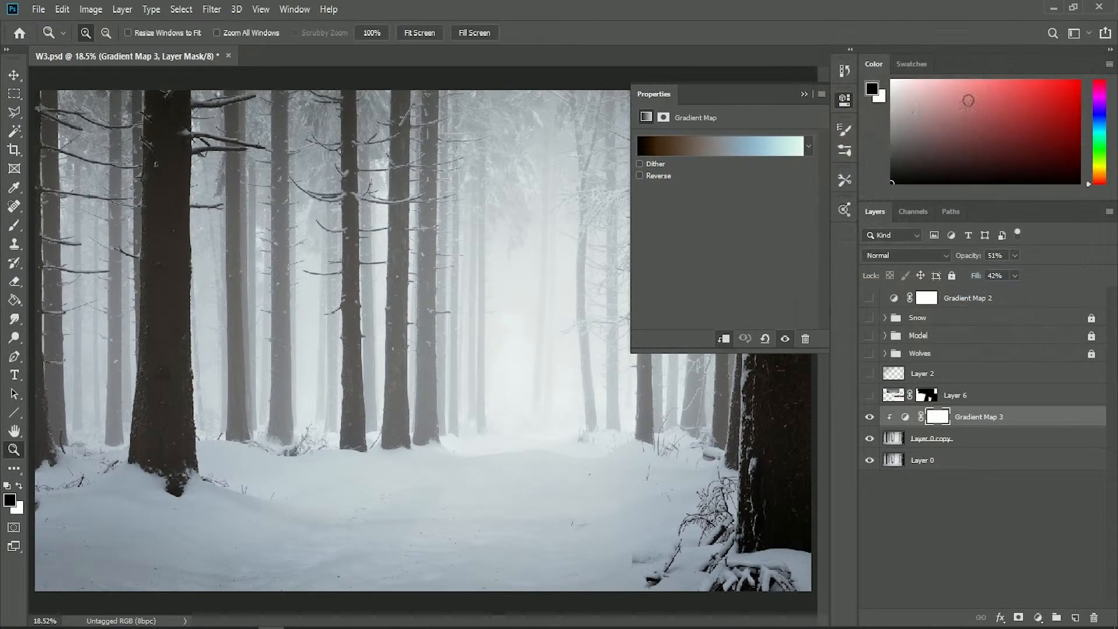
pyautogui.click(806, 94)
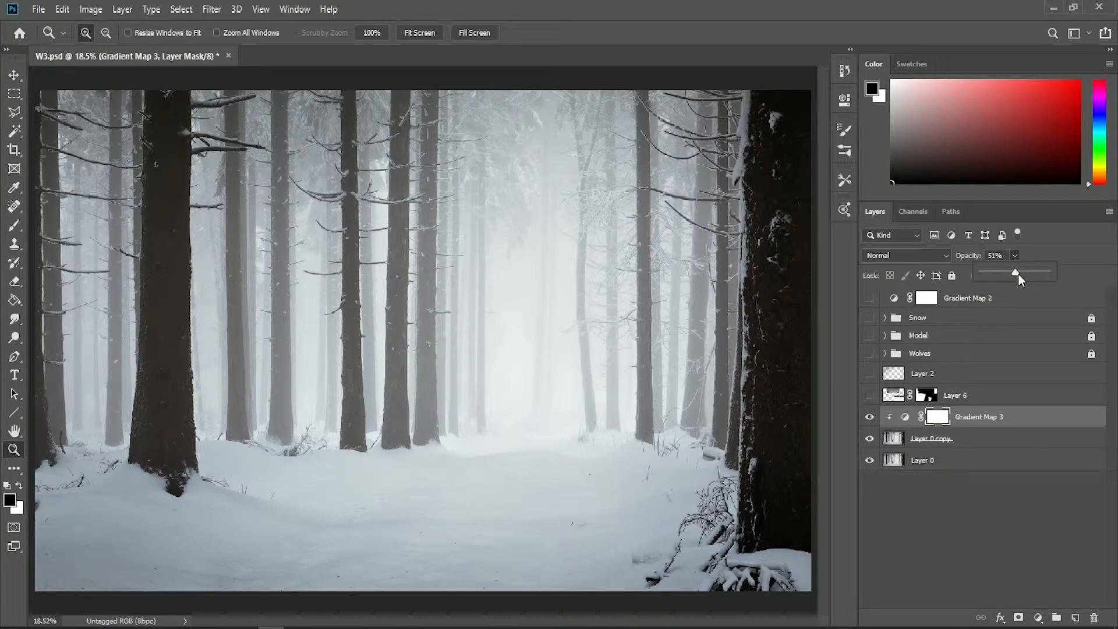
# Step: Review the opacity and fill settings of the Gradient Map 3 layer
pyautogui.click(1046, 251)
pyautogui.moveTo(1024, 290); pyautogui.dragTo(1045, 292)
pyautogui.click(1046, 258)
# Step: Show and expand the Wolves group, make its lowest black wolf layer visible, and inspect the wolf photo
pyautogui.click(870, 353)
pyautogui.click(885, 353)
pyautogui.scroll(-10, 925, 389)
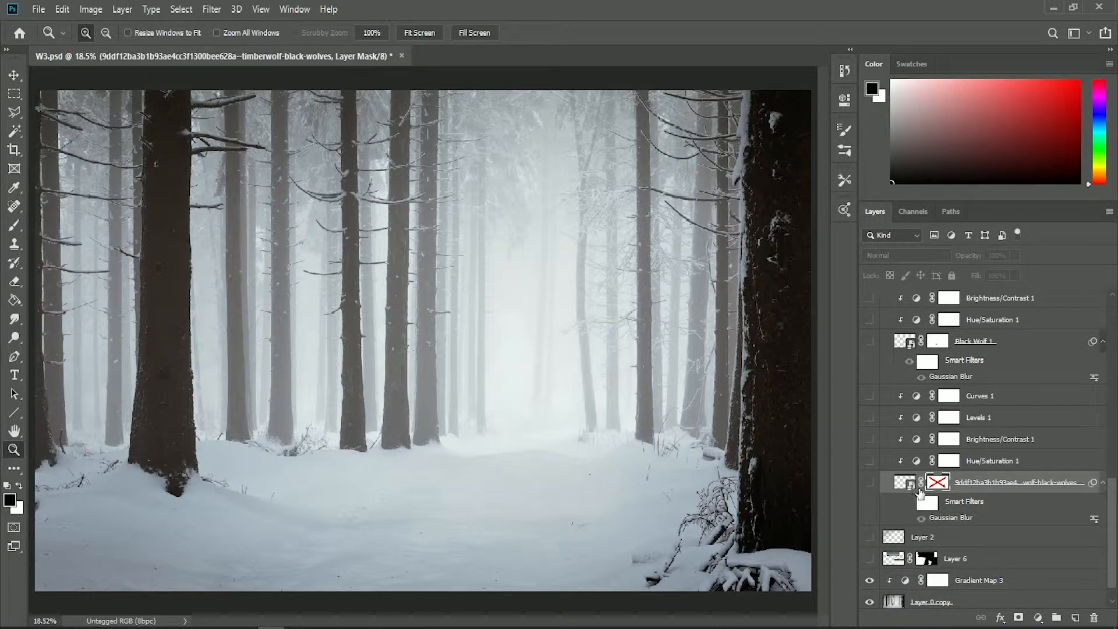
pyautogui.click(870, 483)
pyautogui.moveTo(666, 382); pyautogui.dragTo(716, 485)
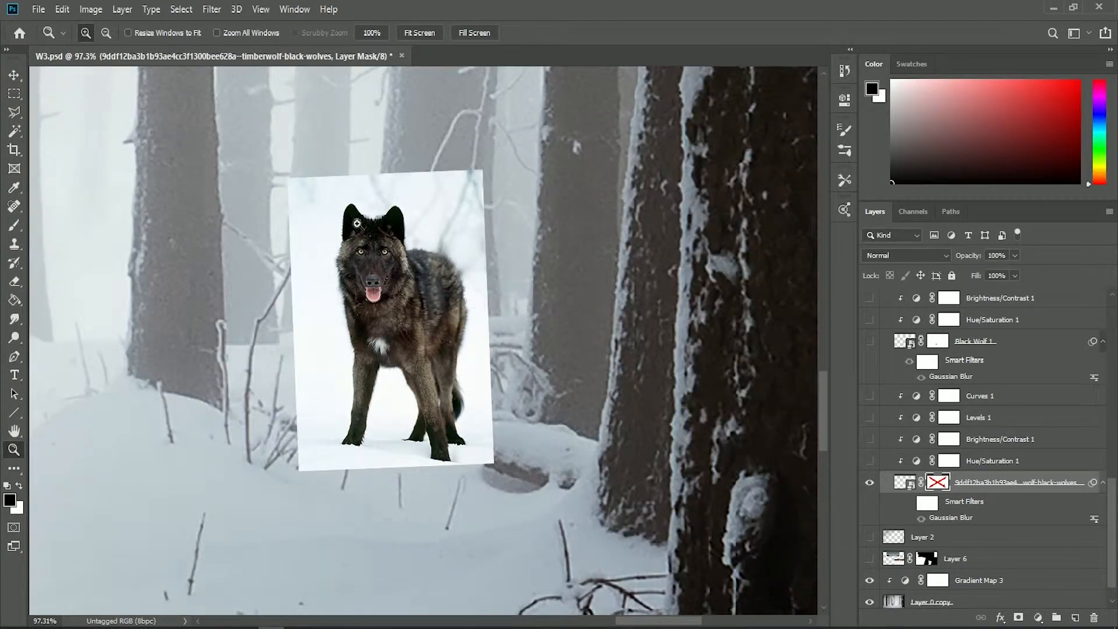
pyautogui.moveTo(278, 172); pyautogui.dragTo(504, 471)
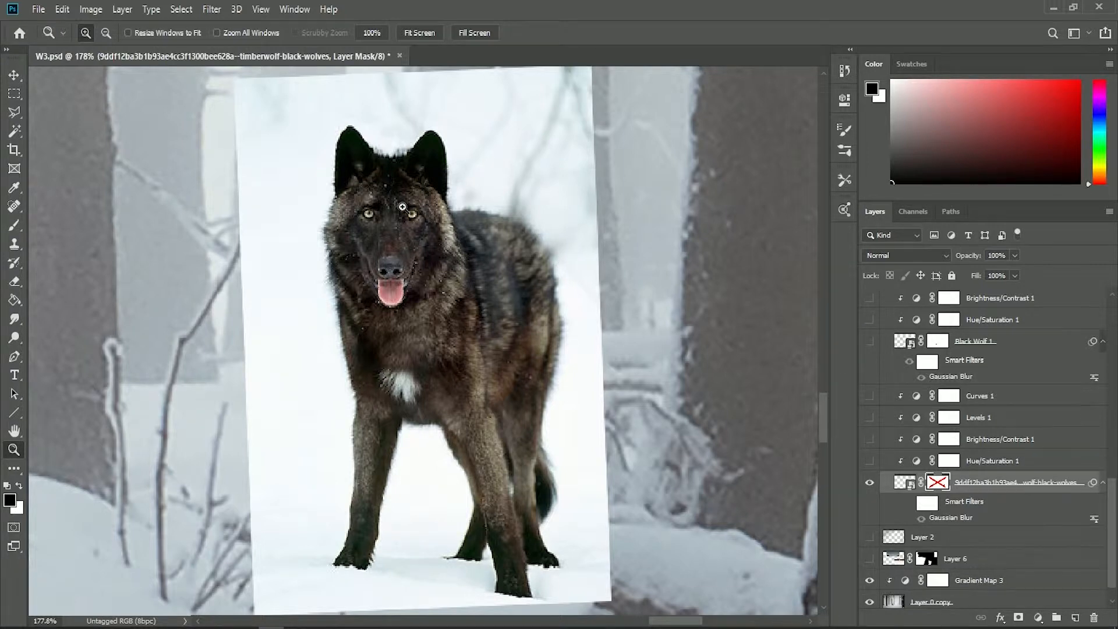
pyautogui.hotkey('ctrl', '0')
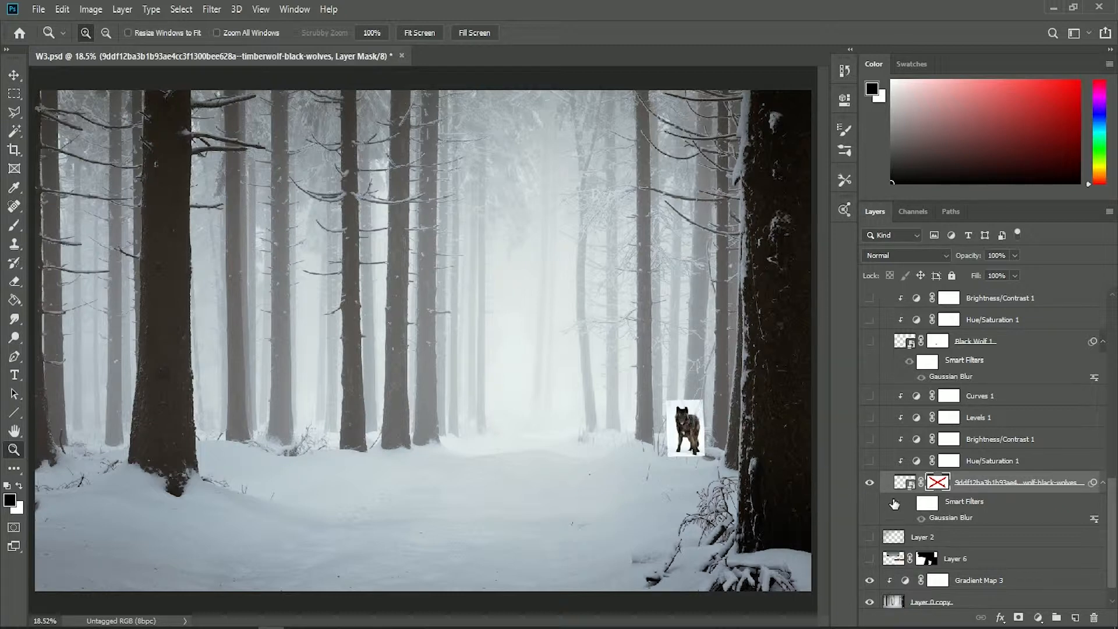
# Step: Try the Soft Light blend mode on the black wolf layer, and return it to Normal
pyautogui.click(939, 256)
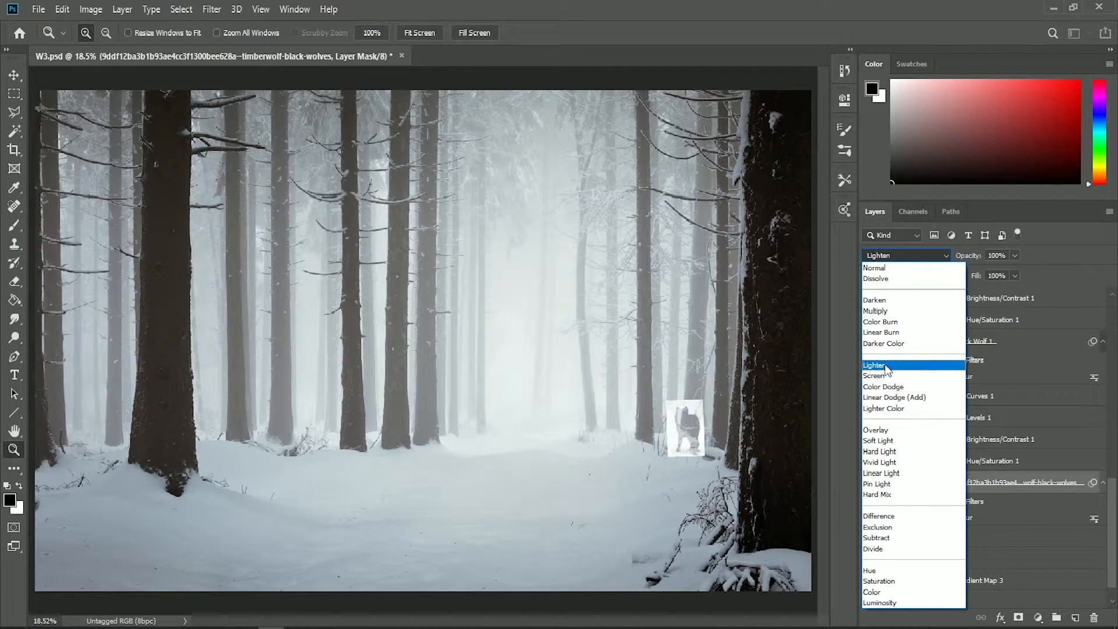
pyautogui.click(887, 439)
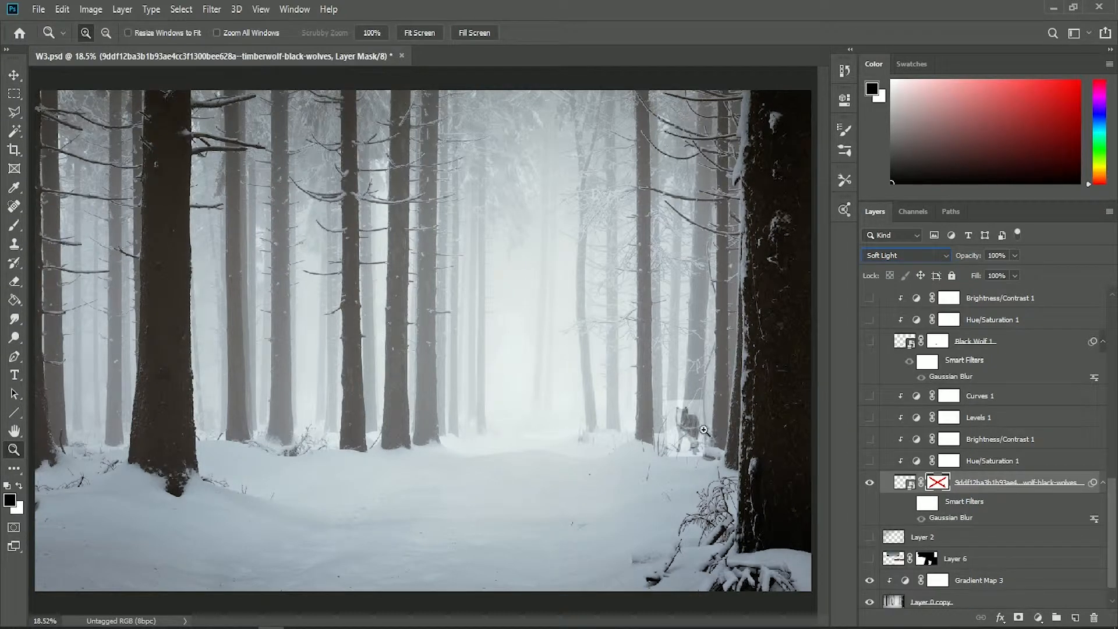
pyautogui.moveTo(652, 379); pyautogui.dragTo(725, 483)
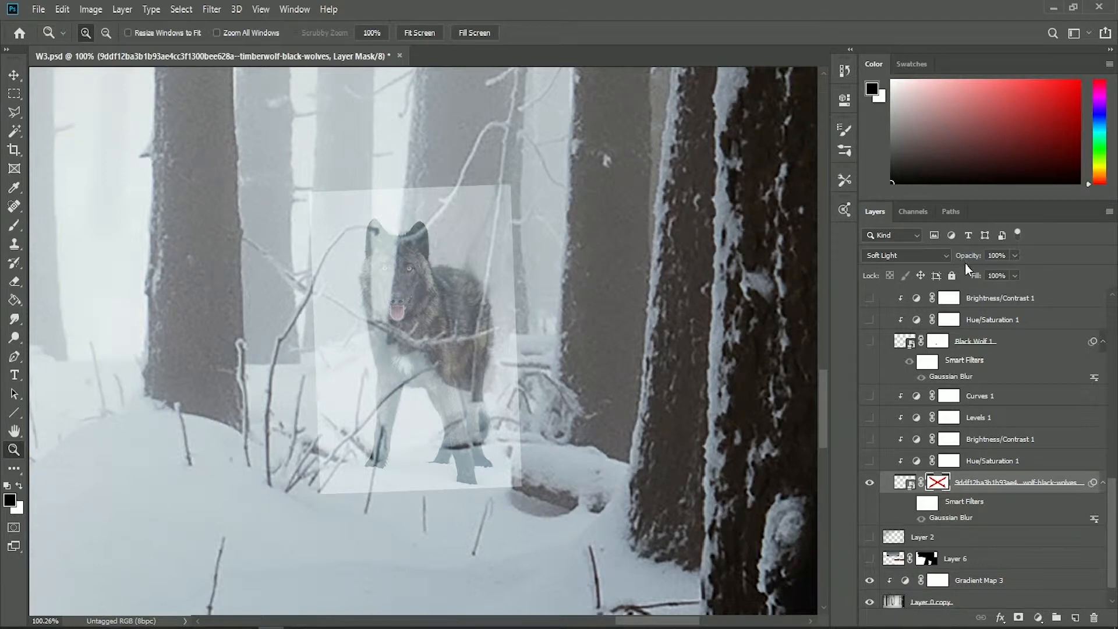
pyautogui.click(941, 254)
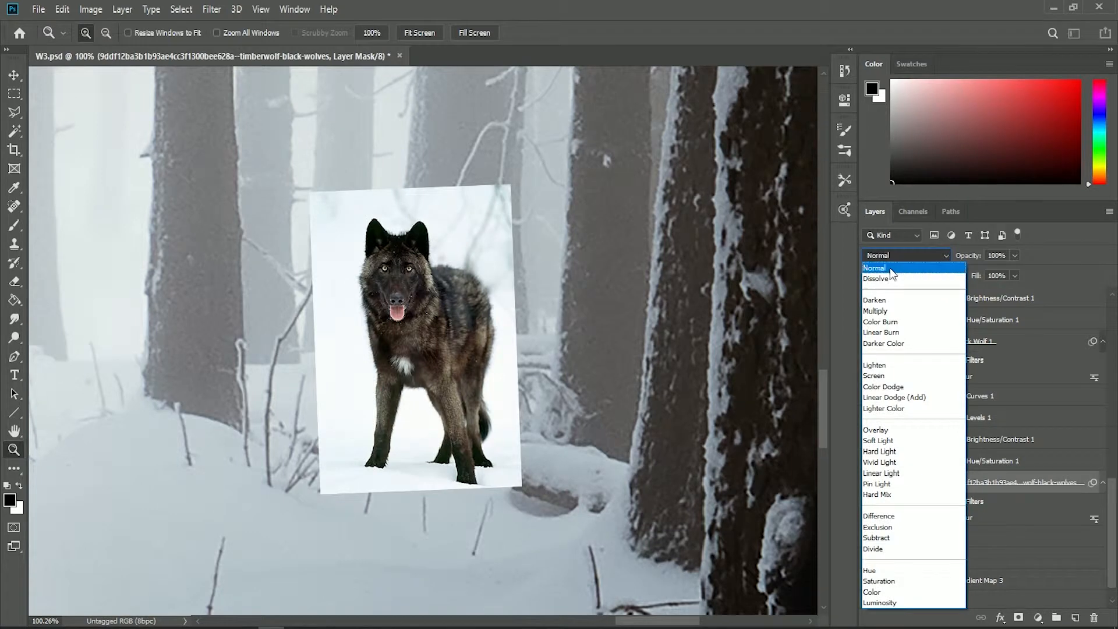
pyautogui.click(877, 273)
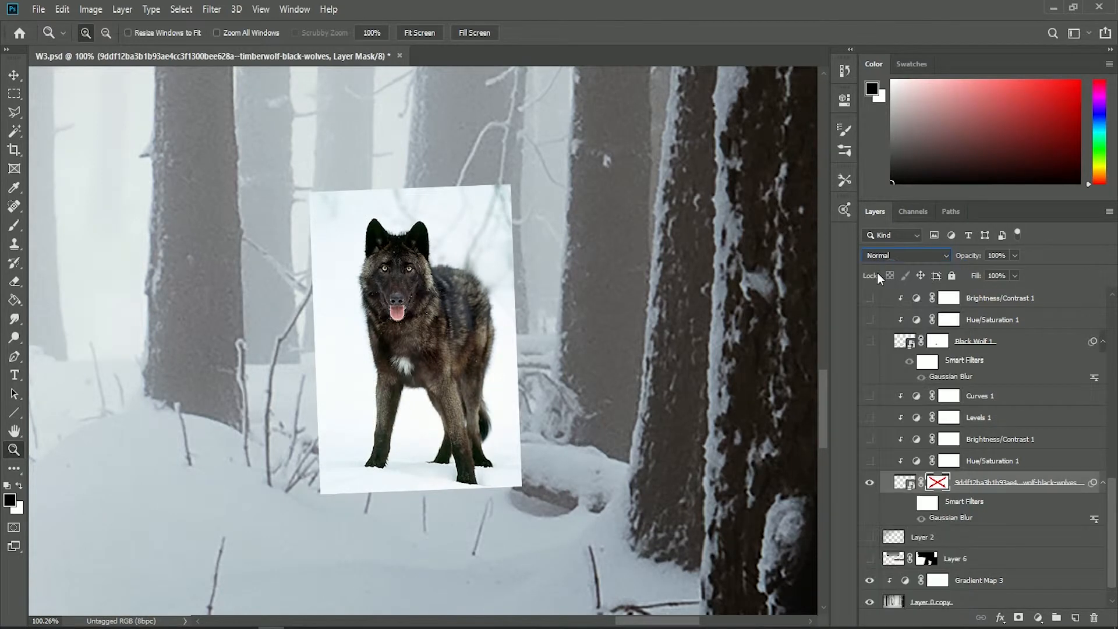
# Step: Enable the black wolf's layer mask and open it in Select and Mask
pyautogui.rightClick(942, 484)
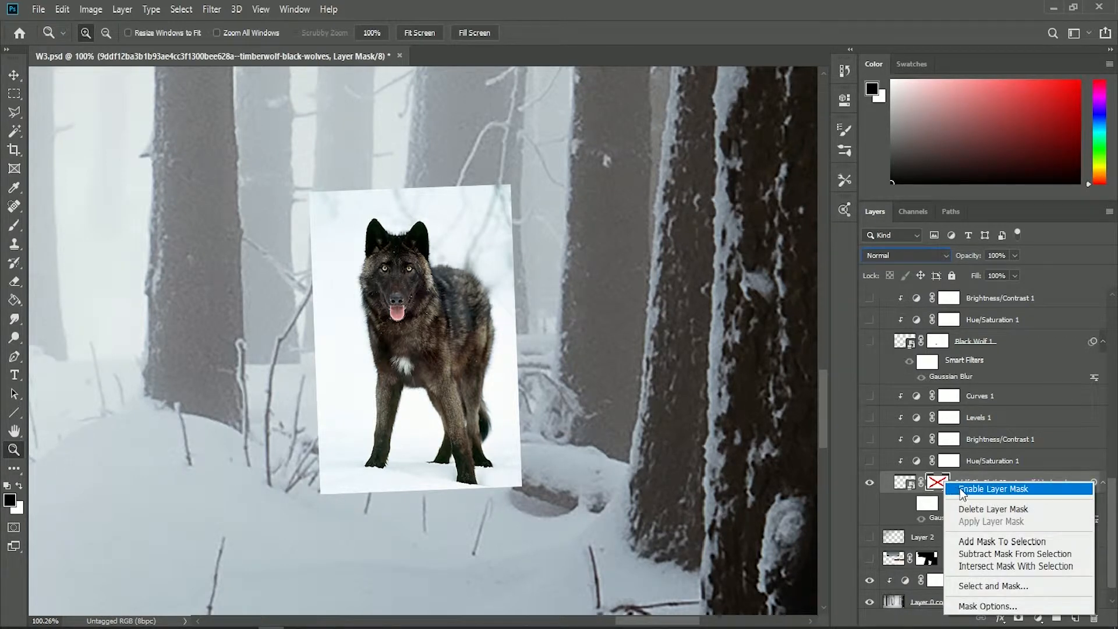
pyautogui.click(993, 489)
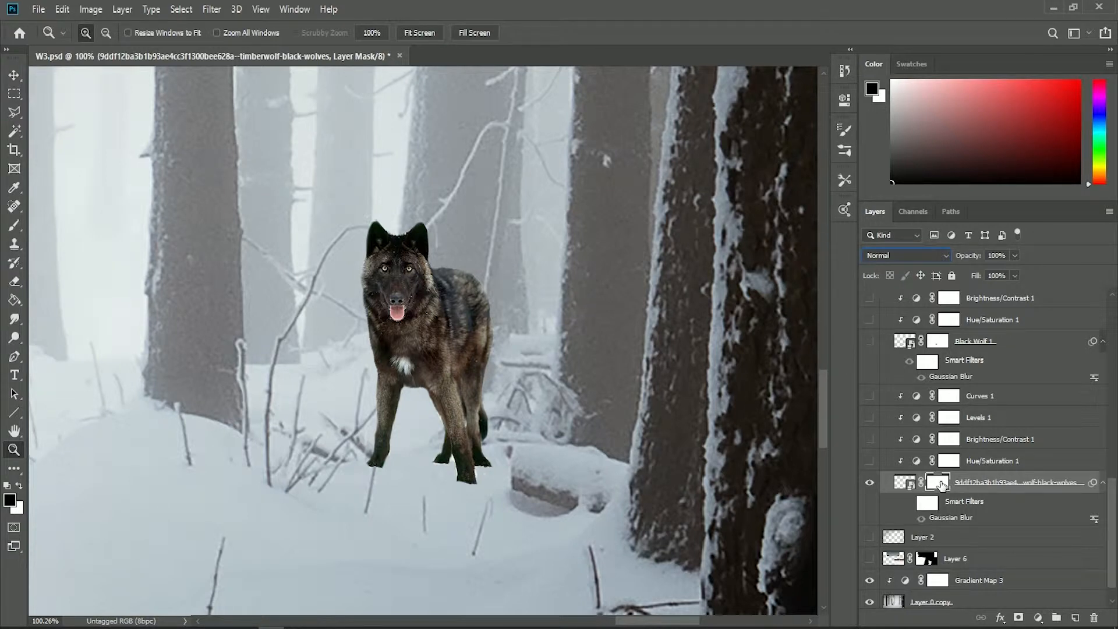
pyautogui.doubleClick(944, 483)
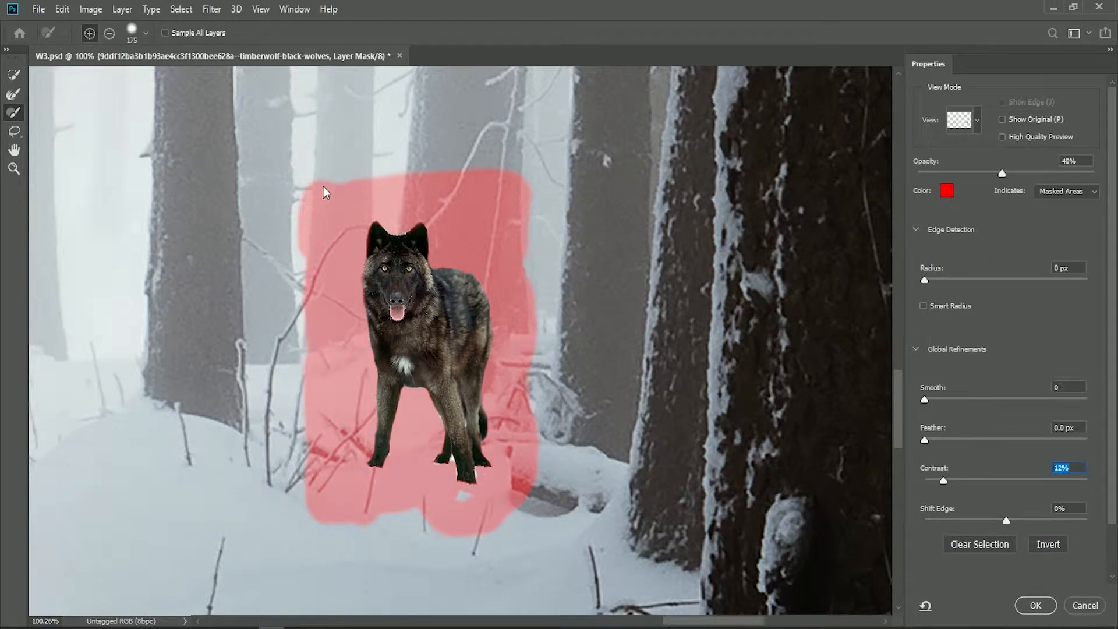
# Step: Try masking out and restoring parts of the wolf with a size 45 brush in subtract and add modes
pyautogui.click(110, 34)
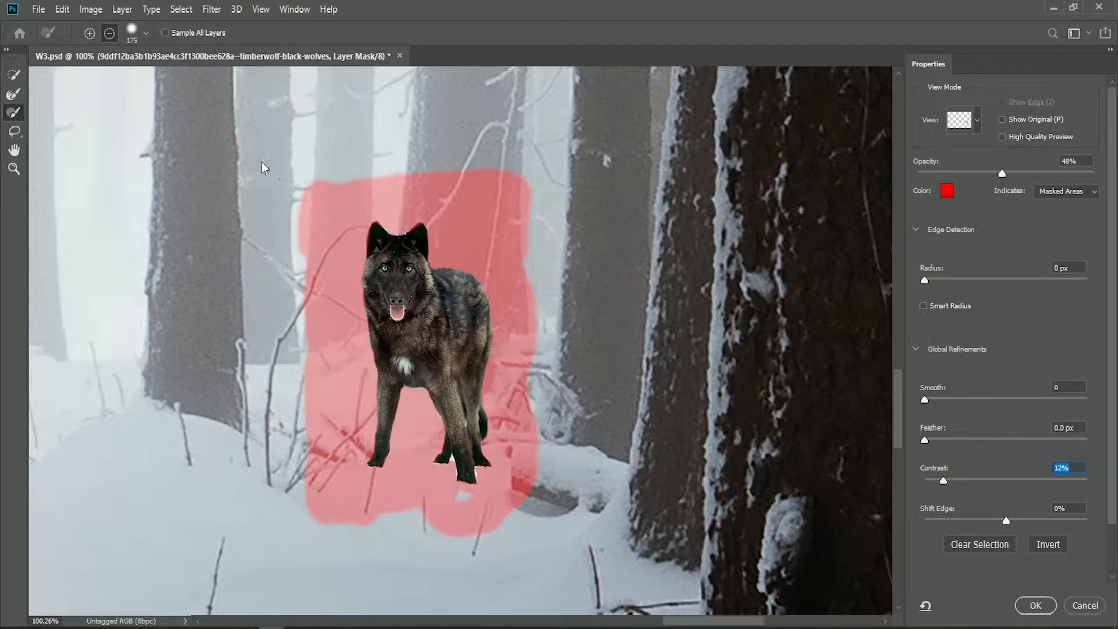
pyautogui.press(']')
pyautogui.press('[')
pyautogui.press('[')
pyautogui.press('[')
pyautogui.press('[')
pyautogui.press('[')
pyautogui.press('[')
pyautogui.press('[')
pyautogui.press('[')
pyautogui.press('[')
pyautogui.press('[')
pyautogui.moveTo(291, 204); pyautogui.dragTo(413, 161)
pyautogui.click(90, 33)
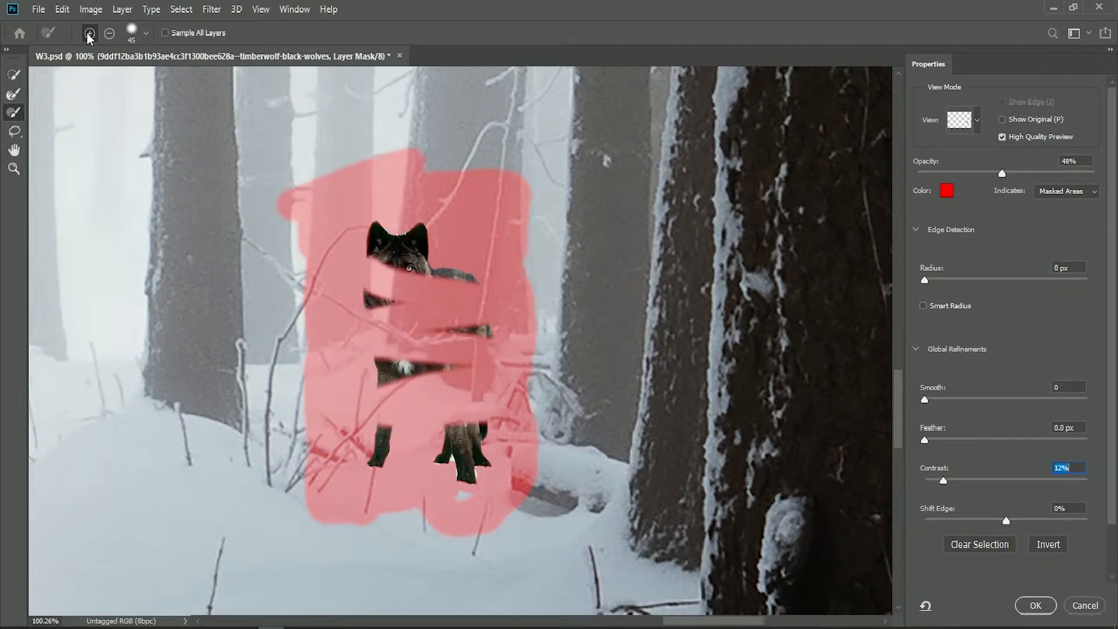
pyautogui.click(1035, 605)
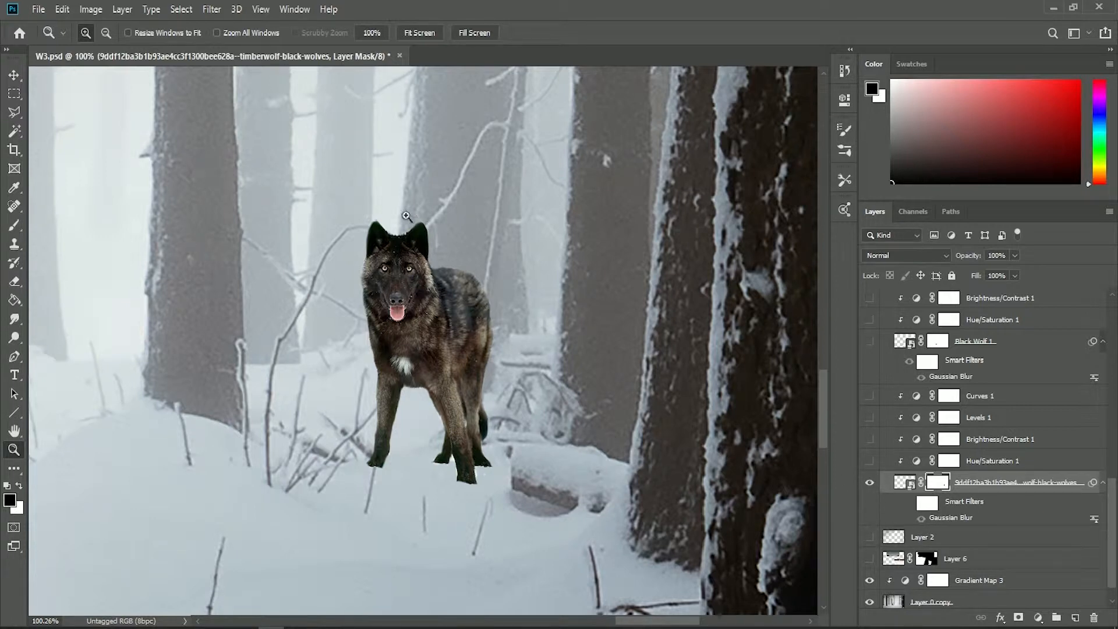
# Step: Examine the masked edges around the wolf's ears, body and paws, and its placement in the whole scene
pyautogui.moveTo(361, 216); pyautogui.dragTo(461, 290)
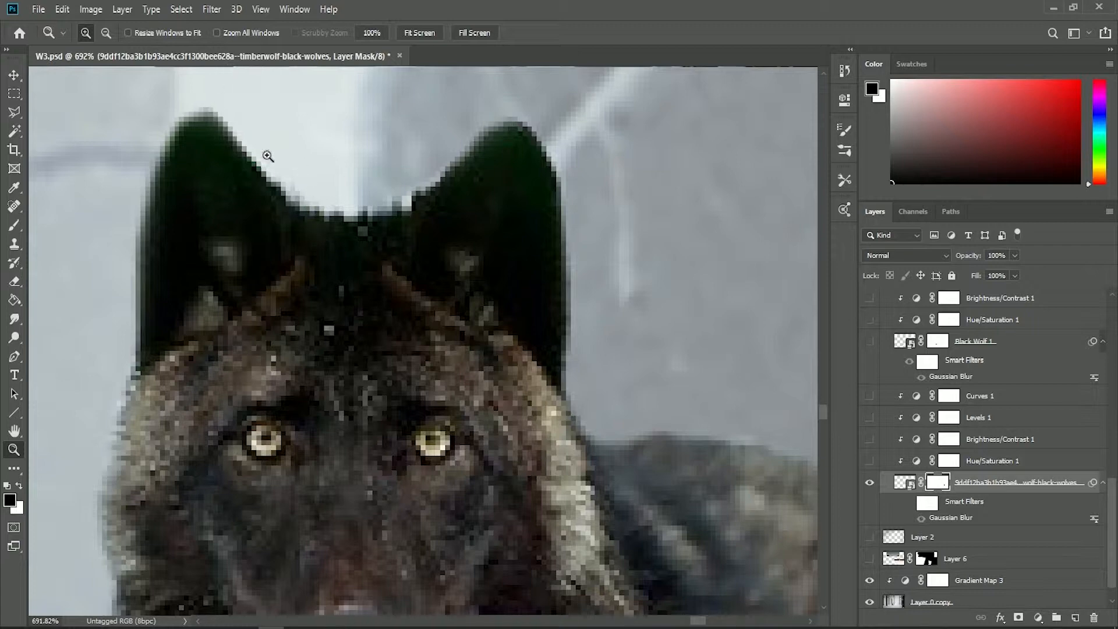
pyautogui.hotkey('ctrl', '-')
pyautogui.hotkey('ctrl', '-')
pyautogui.hotkey('ctrl', '-')
pyautogui.hotkey('ctrl', '-')
pyautogui.hotkey('ctrl', '-')
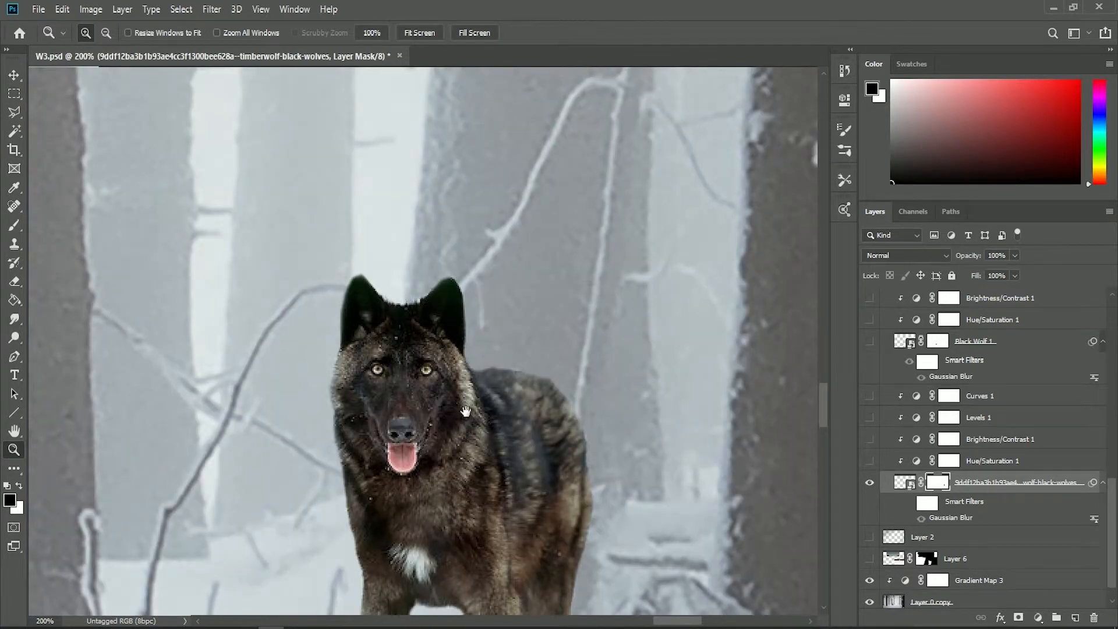
pyautogui.moveTo(463, 435); pyautogui.dragTo(465, 209)
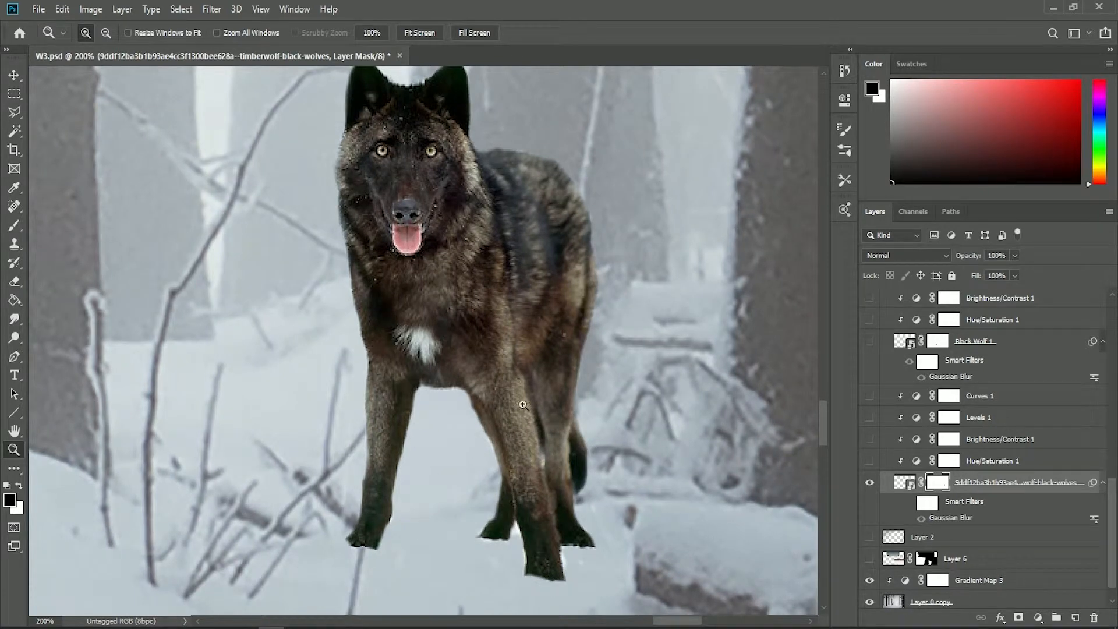
pyautogui.hotkey('ctrl', '0')
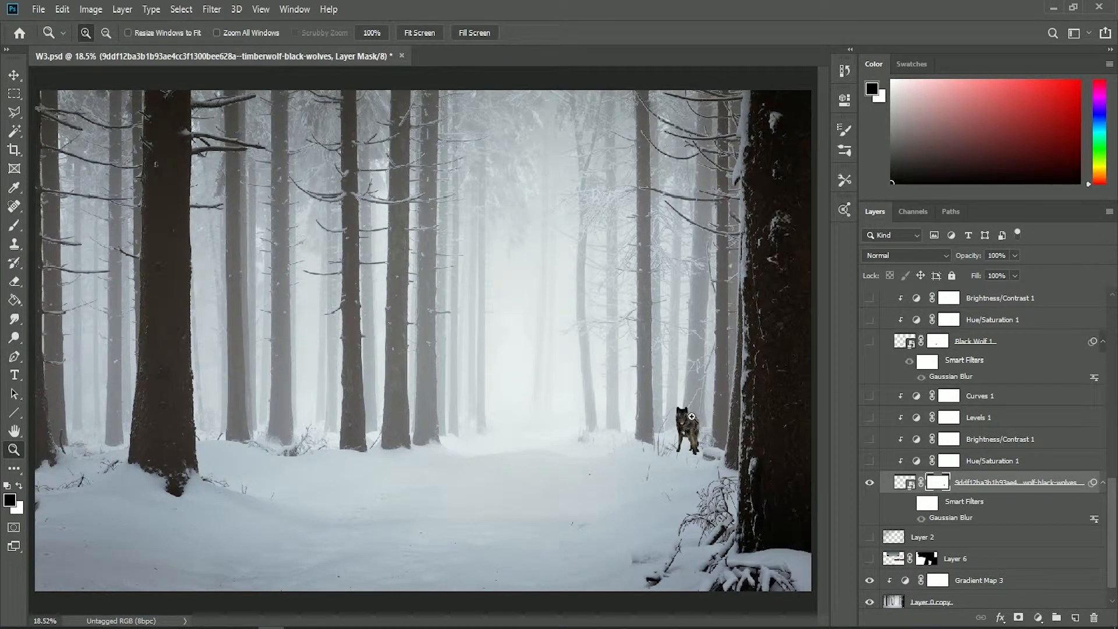
# Step: Turn on the Gaussian Blur smart filter of the black wolf layer
pyautogui.click(918, 516)
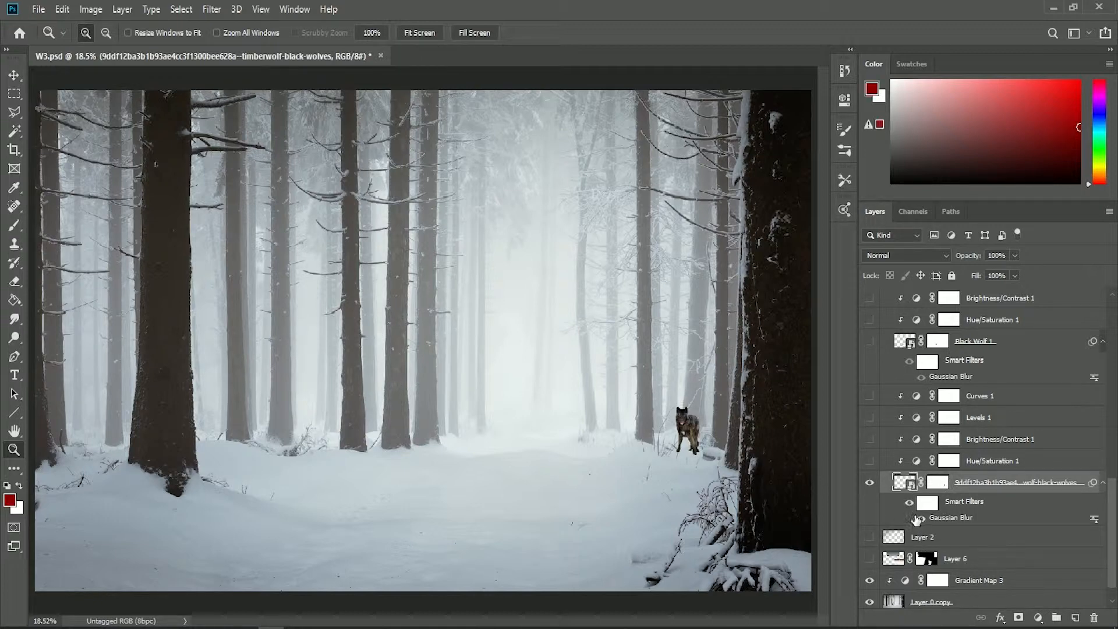
# Step: Show the Hue/Saturation 1 adjustment clipped to the first black wolf and review its settings
pyautogui.moveTo(667, 391); pyautogui.dragTo(711, 469)
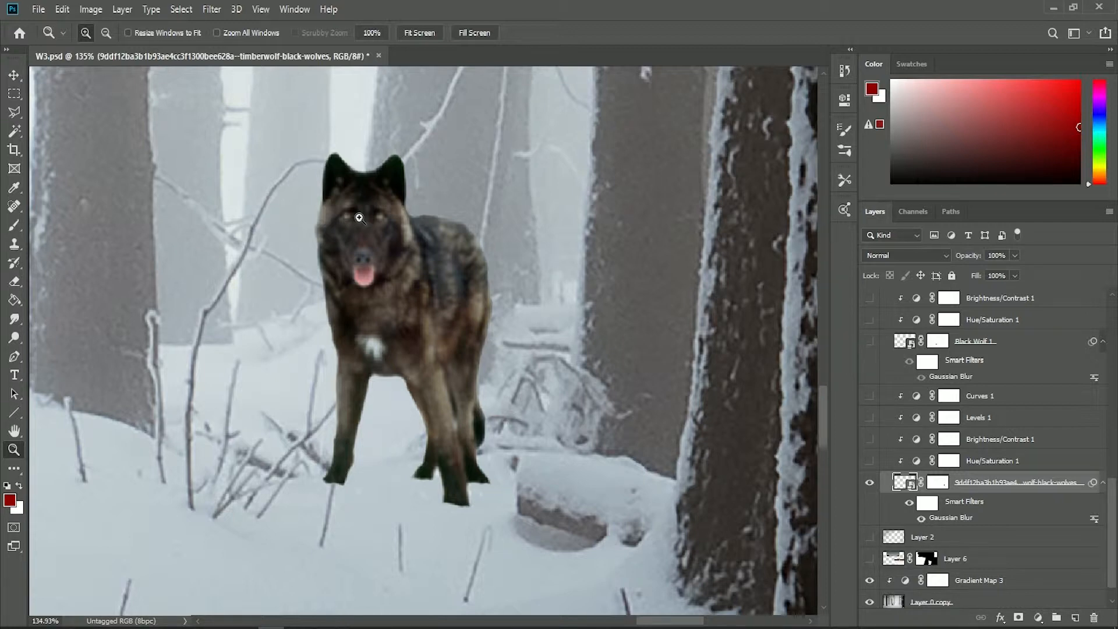
pyautogui.hotkey('ctrl', '-')
pyautogui.hotkey('ctrl', '-')
pyautogui.hotkey('ctrl', '-')
pyautogui.hotkey('ctrl', '-')
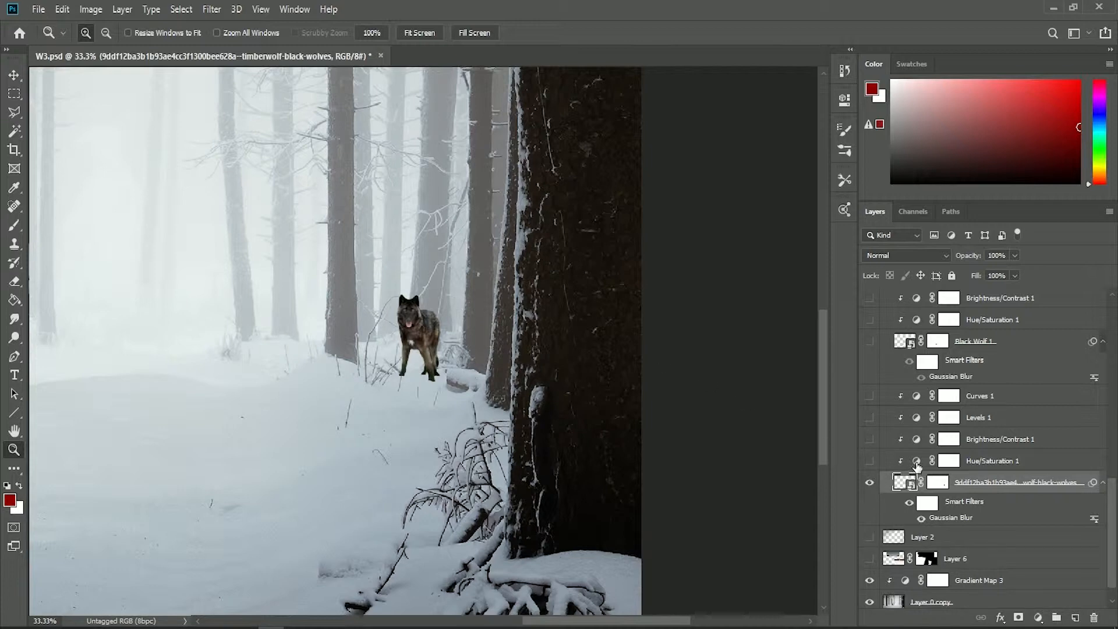
pyautogui.click(872, 464)
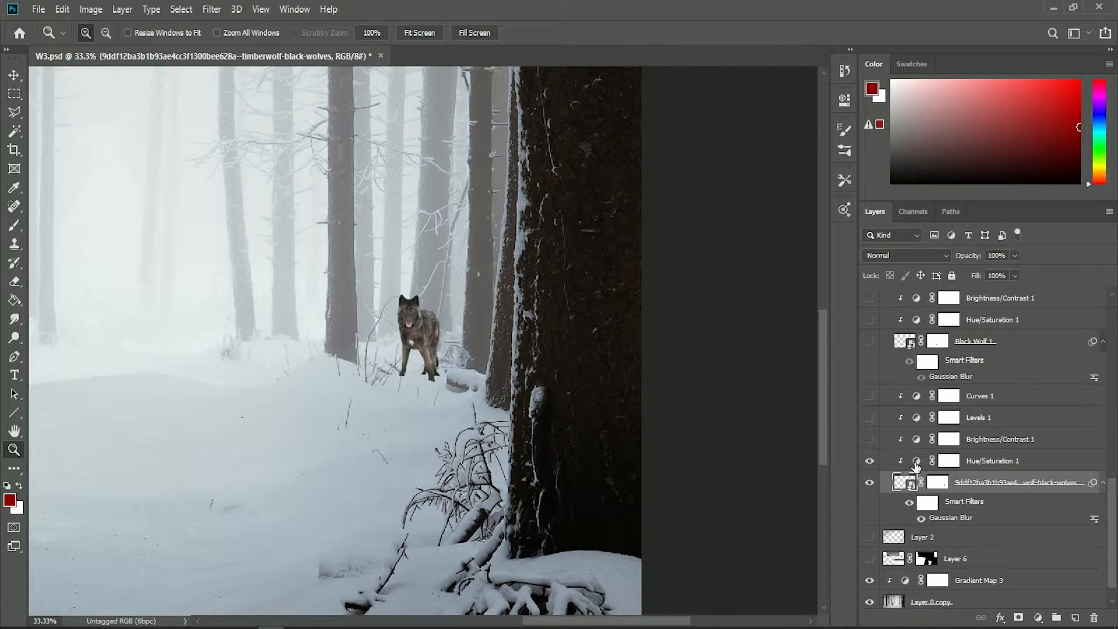
pyautogui.doubleClick(913, 463)
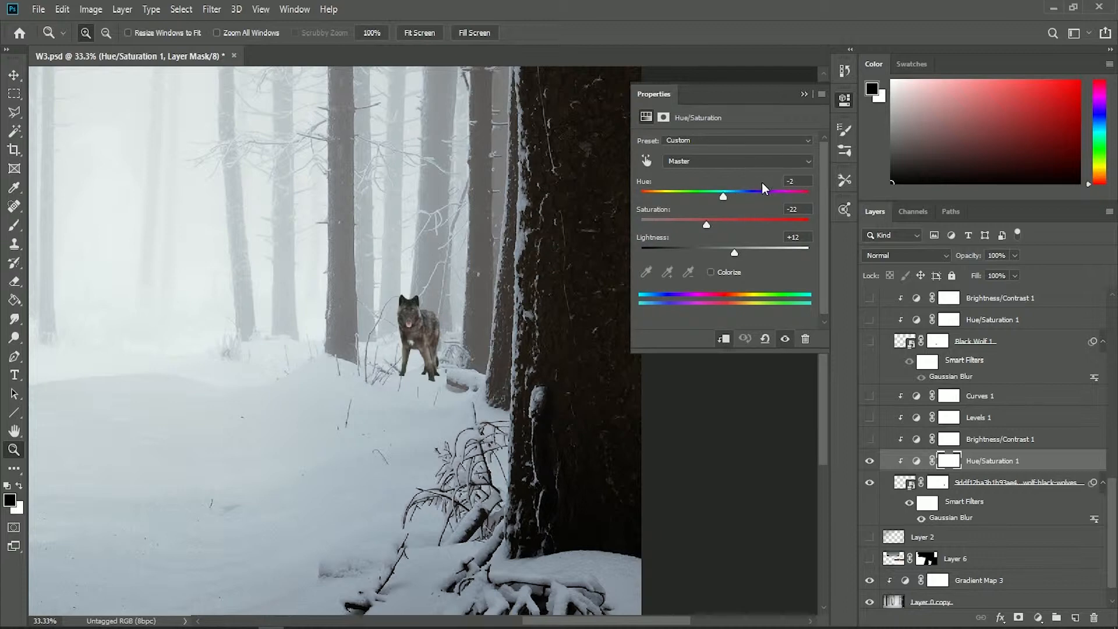
pyautogui.click(803, 95)
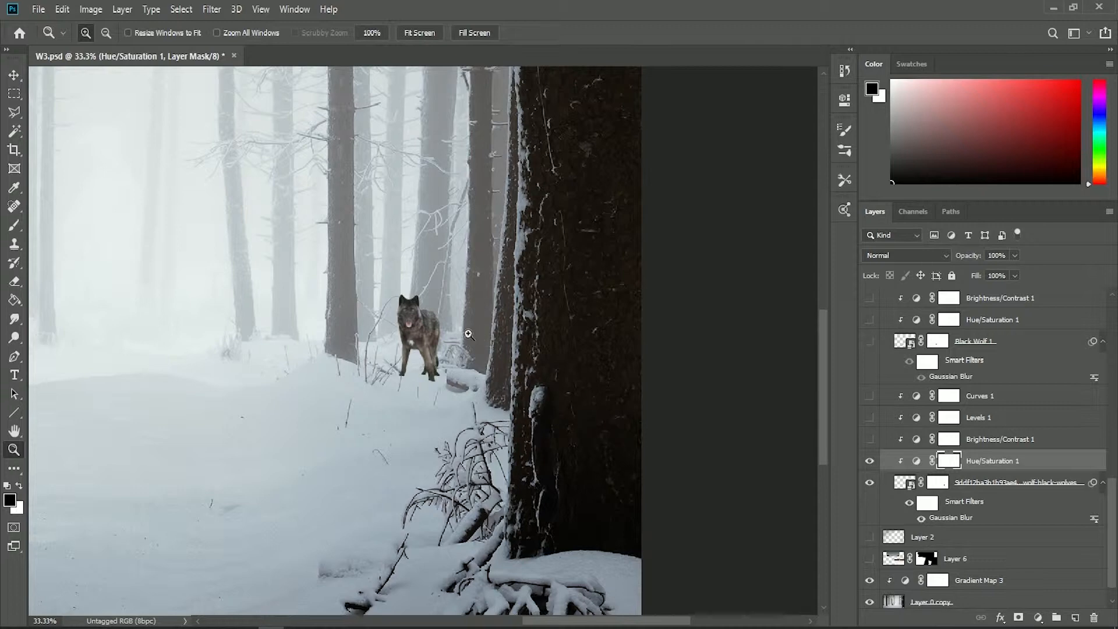
# Step: Show the first black wolf's Brightness/Contrast 1 adjustment and review its settings
pyautogui.click(872, 441)
pyautogui.click(870, 440)
pyautogui.doubleClick(917, 440)
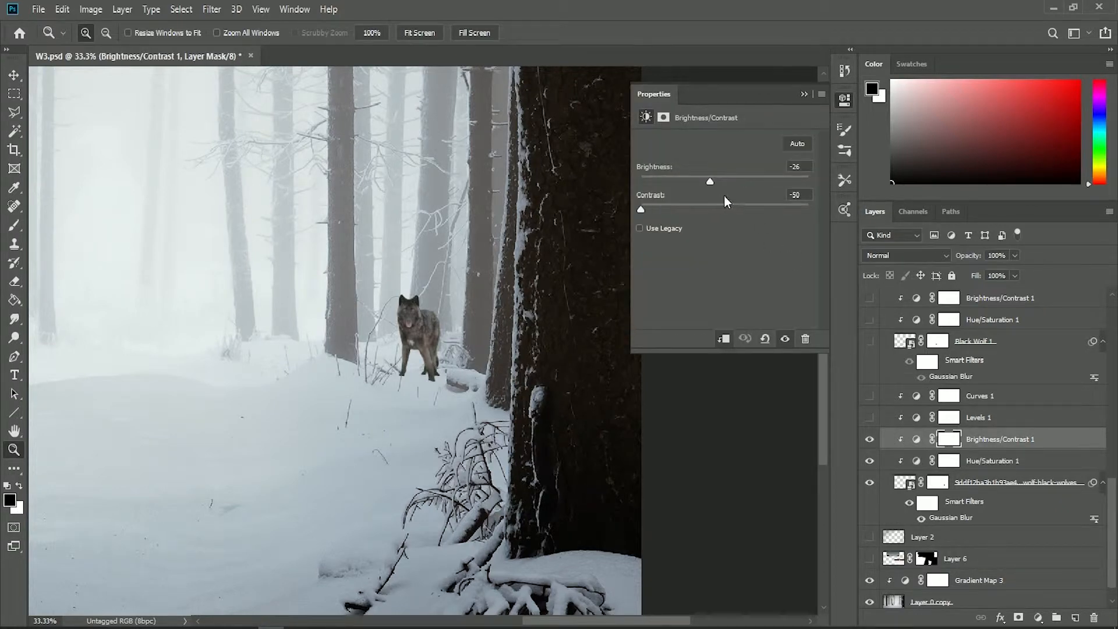
pyautogui.click(804, 94)
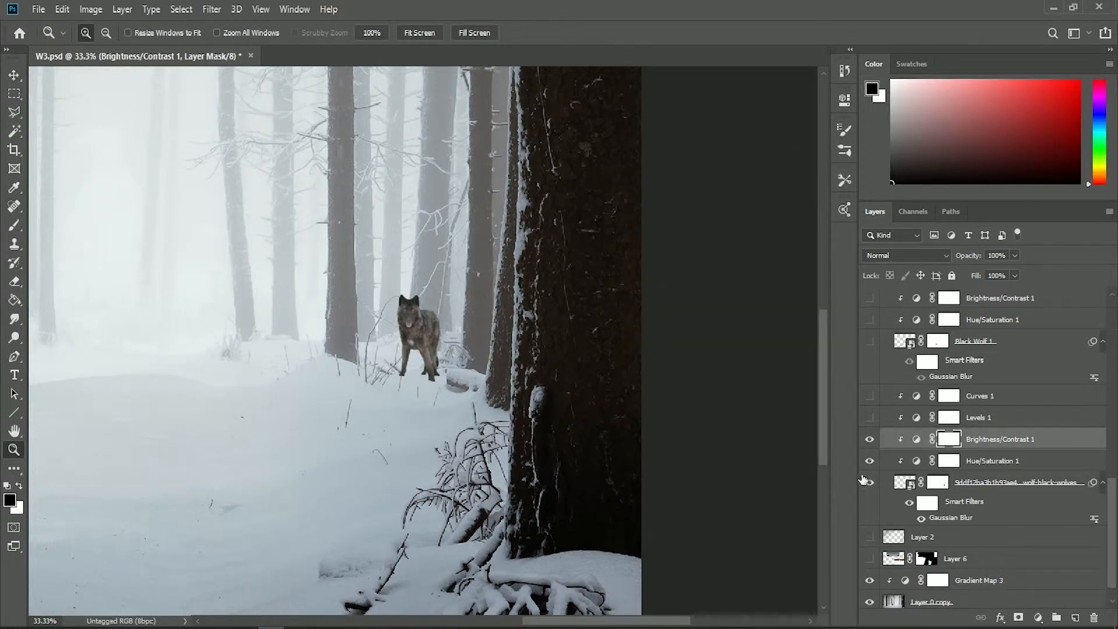
# Step: Set the wolf's Brightness/Contrast 1 to brightness -25 and contrast -49, and compare the wolf with and without it
pyautogui.doubleClick(916, 439)
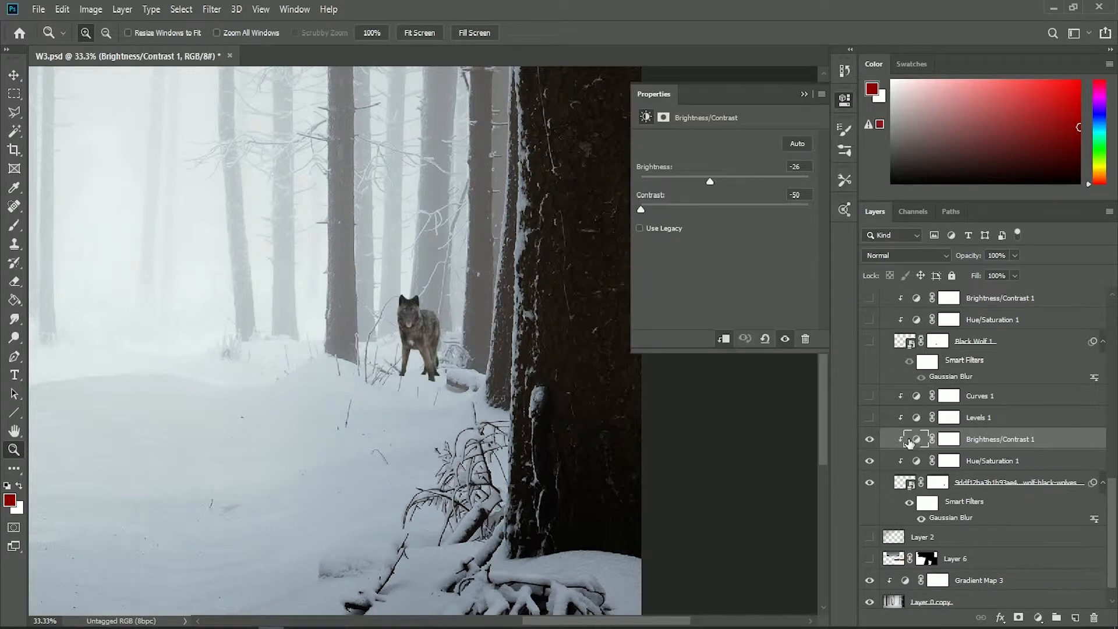
pyautogui.moveTo(643, 209)
pyautogui.mouseDown()
pyautogui.moveTo(738, 211)
pyautogui.moveTo(642, 210)
pyautogui.mouseUp()
pyautogui.moveTo(711, 181)
pyautogui.mouseDown()
pyautogui.moveTo(735, 185)
pyautogui.moveTo(701, 183)
pyautogui.moveTo(718, 181)
pyautogui.mouseUp()
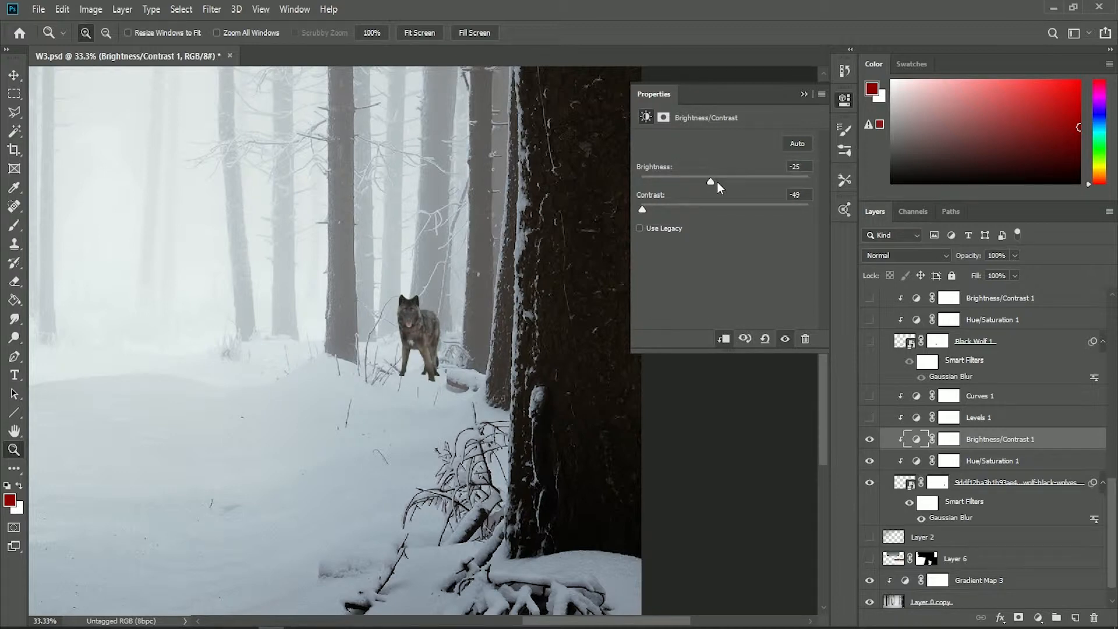
pyautogui.click(804, 94)
pyautogui.click(869, 441)
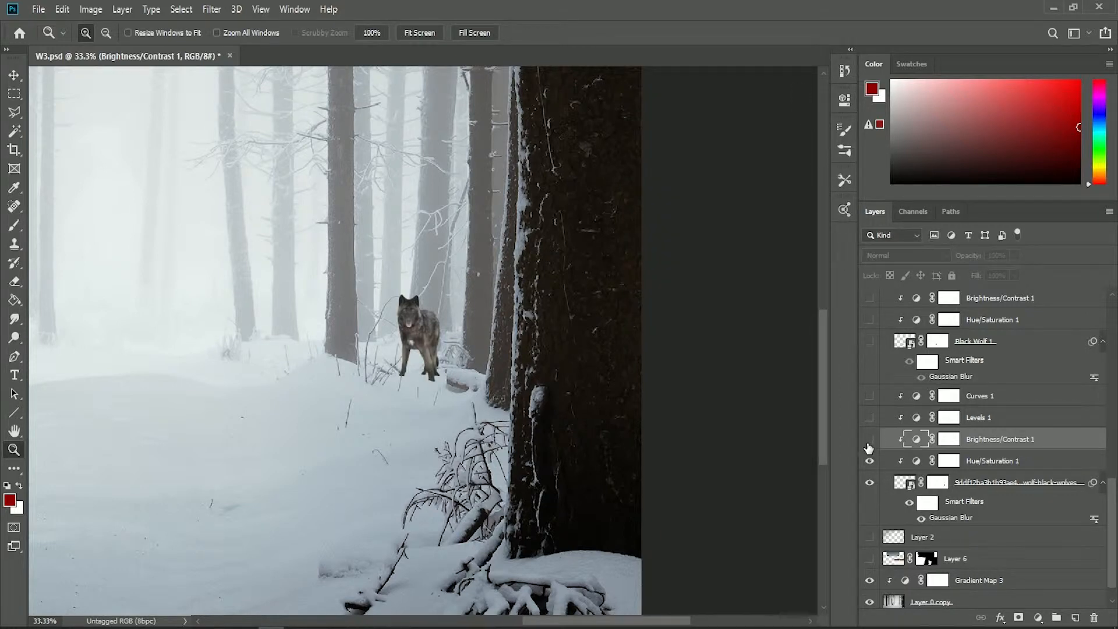
pyautogui.click(869, 440)
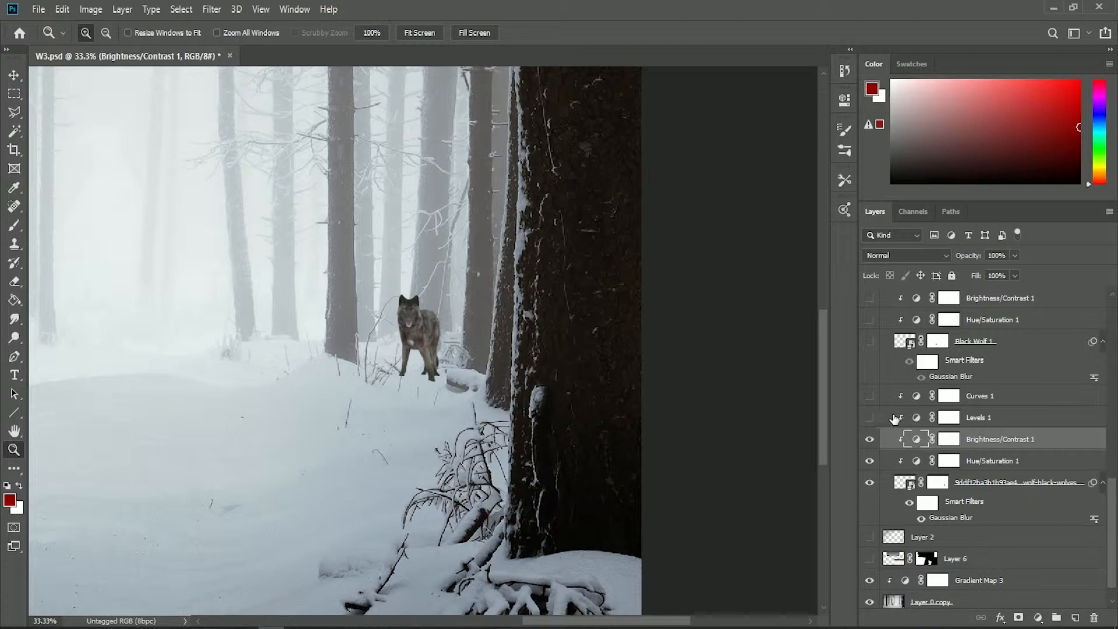
# Step: Show the first black wolf's Levels 1 adjustment, review its settings and compare the wolf with and without it
pyautogui.click(871, 418)
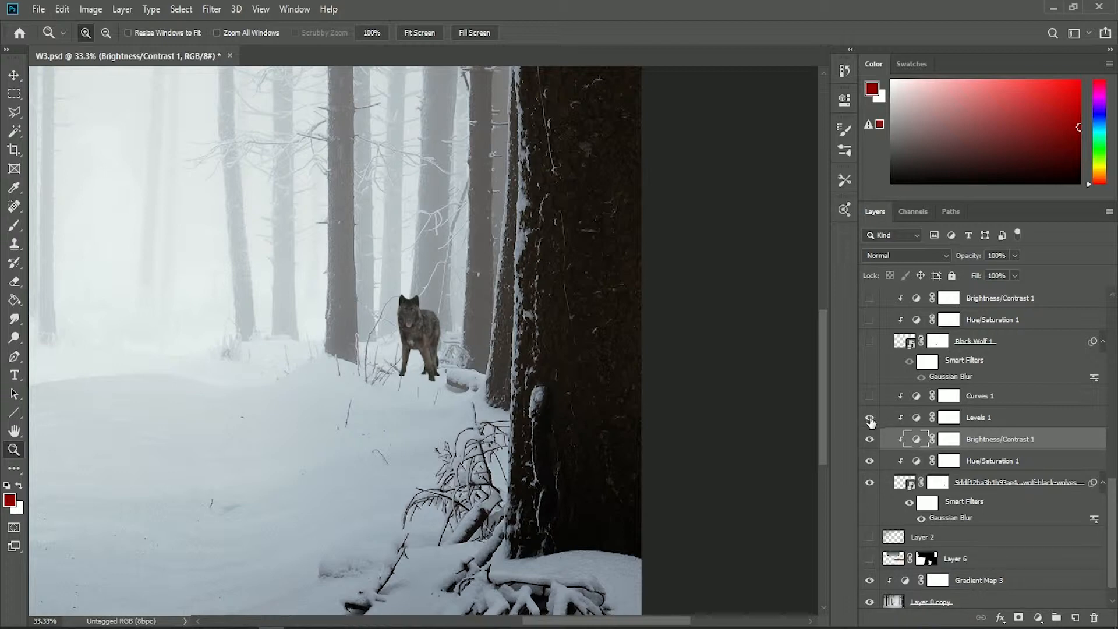
pyautogui.doubleClick(916, 419)
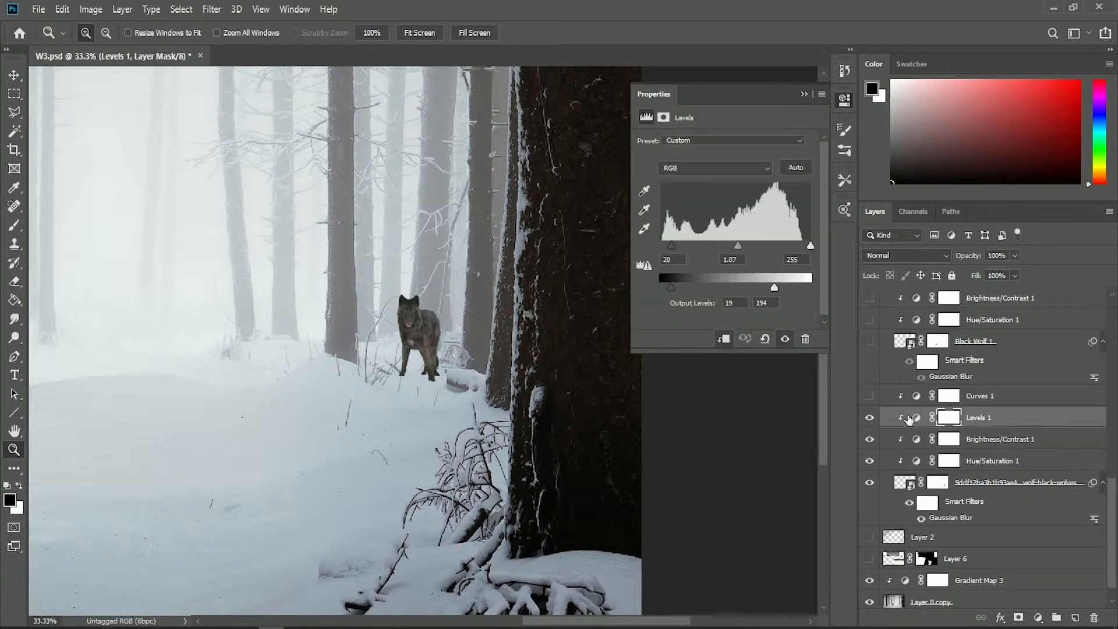
pyautogui.click(805, 95)
pyautogui.click(871, 419)
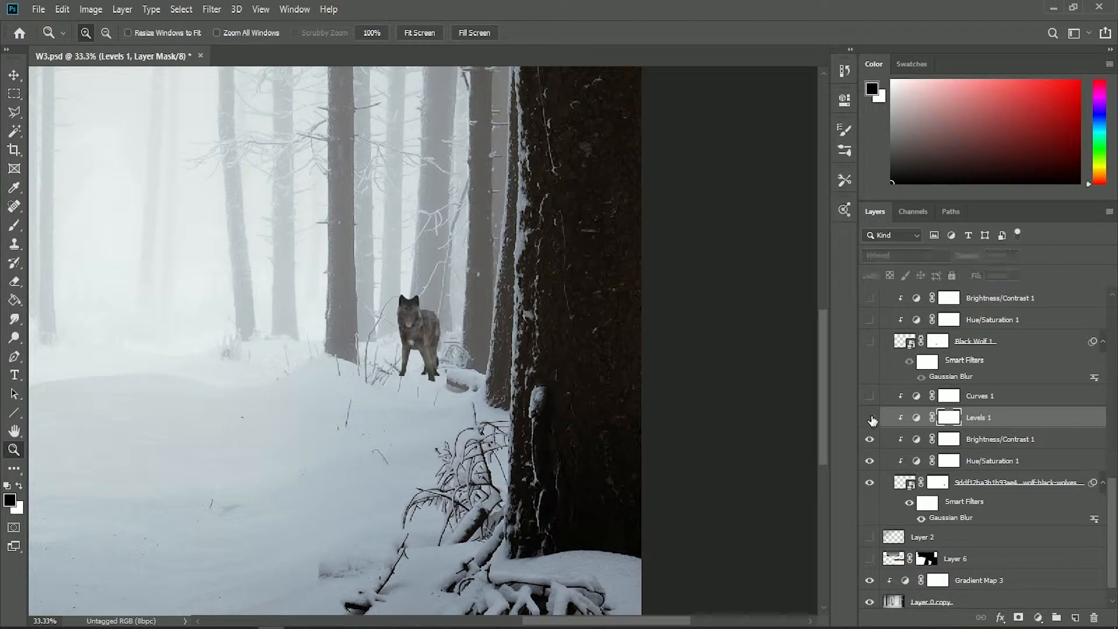
pyautogui.click(870, 419)
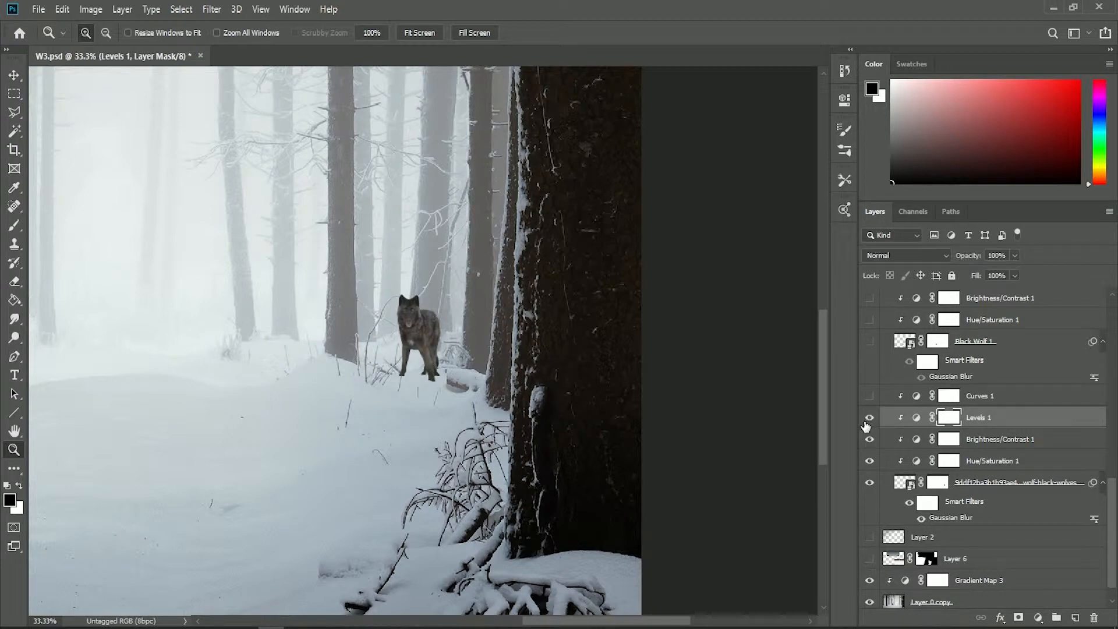
# Step: Examine the output levels range in the first black wolf's Levels 1 adjustment
pyautogui.doubleClick(916, 417)
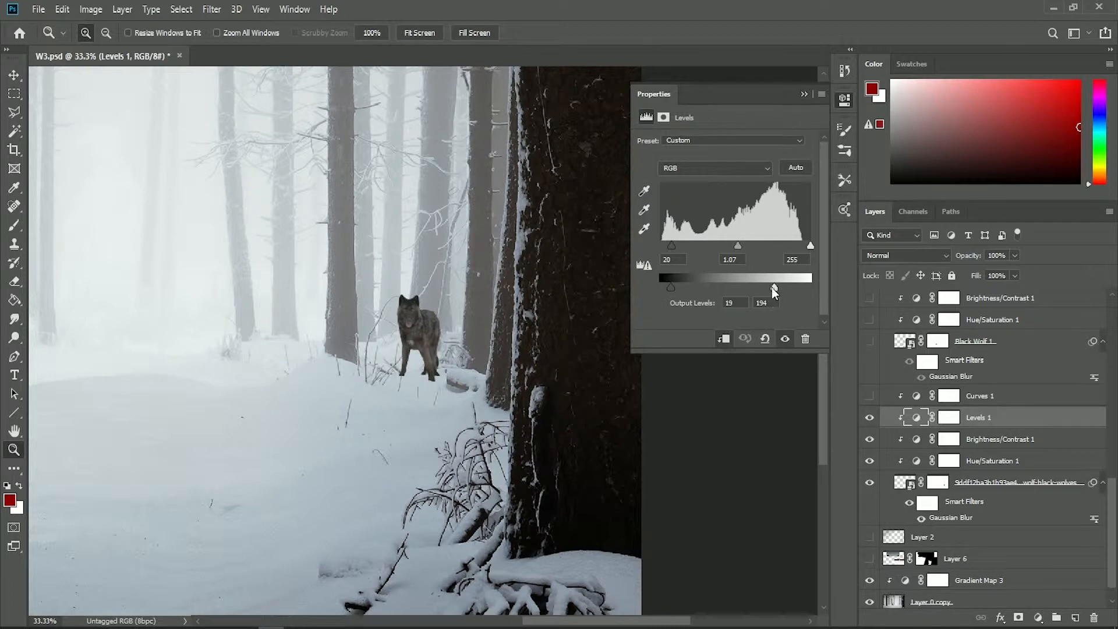
pyautogui.moveTo(798, 291)
pyautogui.mouseDown()
pyautogui.moveTo(812, 292)
pyautogui.moveTo(785, 289)
pyautogui.mouseUp()
pyautogui.click(804, 94)
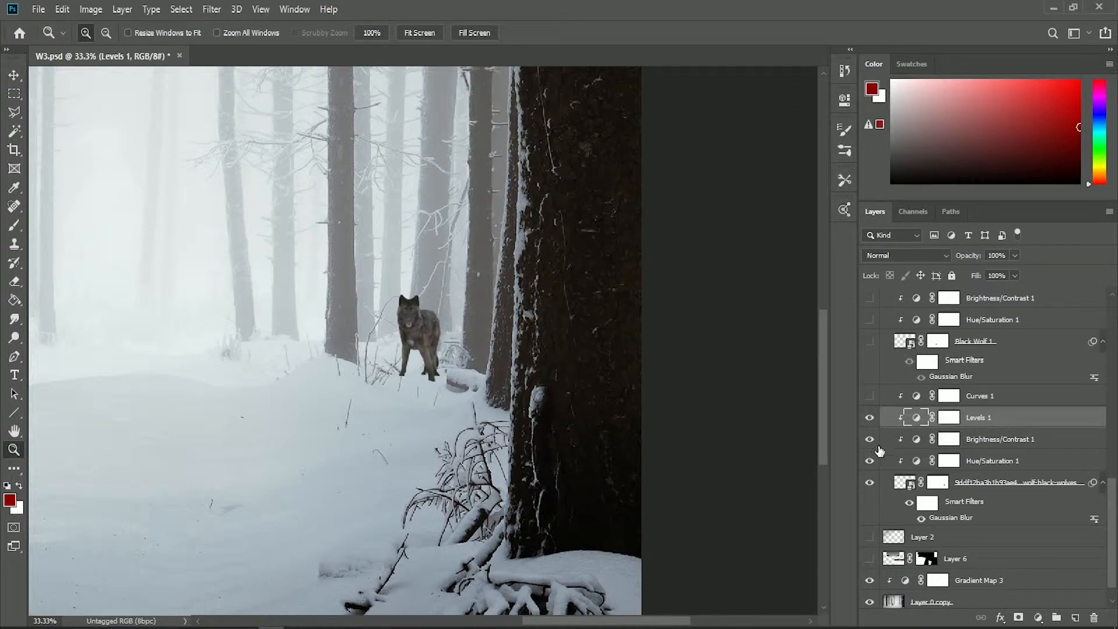
# Step: Show the first black wolf's Curves 1 adjustment, review its curve and inspect the toned wolf up close
pyautogui.click(871, 397)
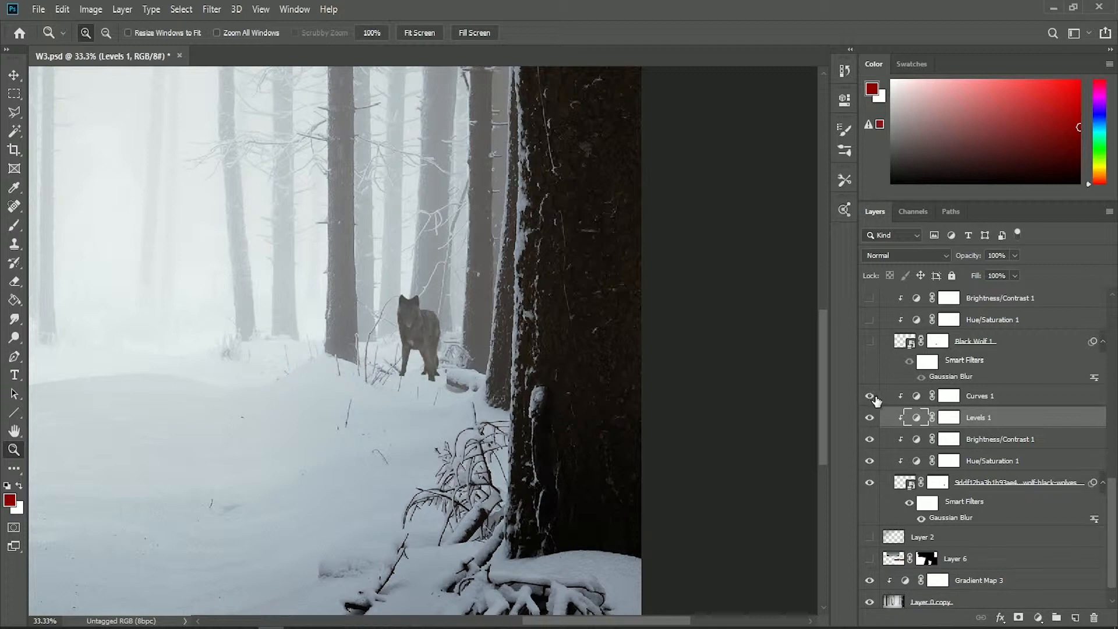
pyautogui.doubleClick(918, 397)
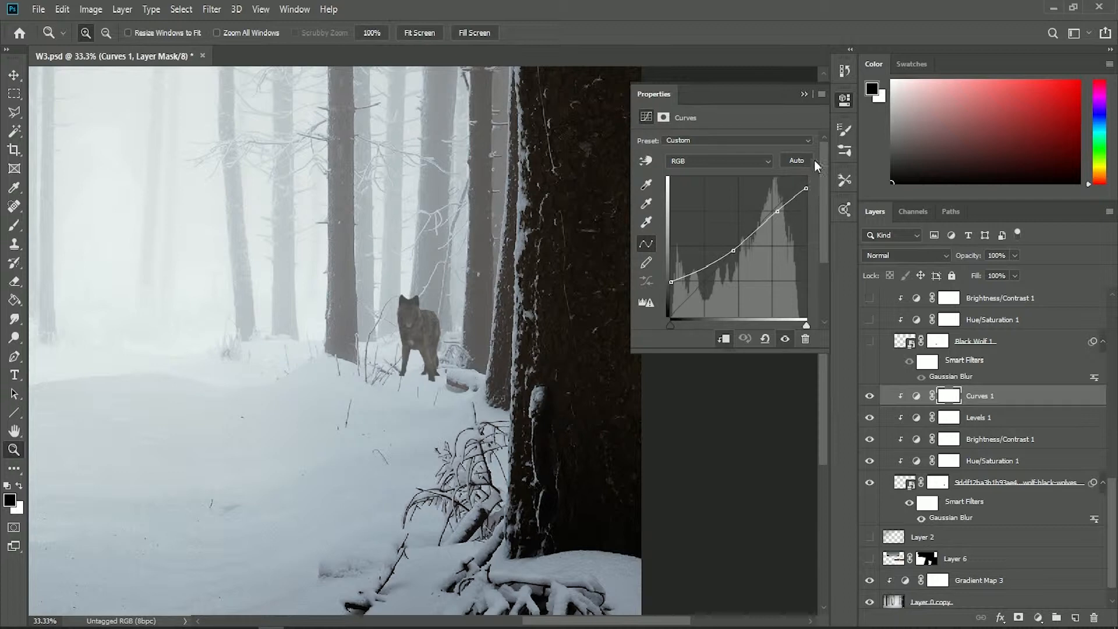
pyautogui.click(804, 94)
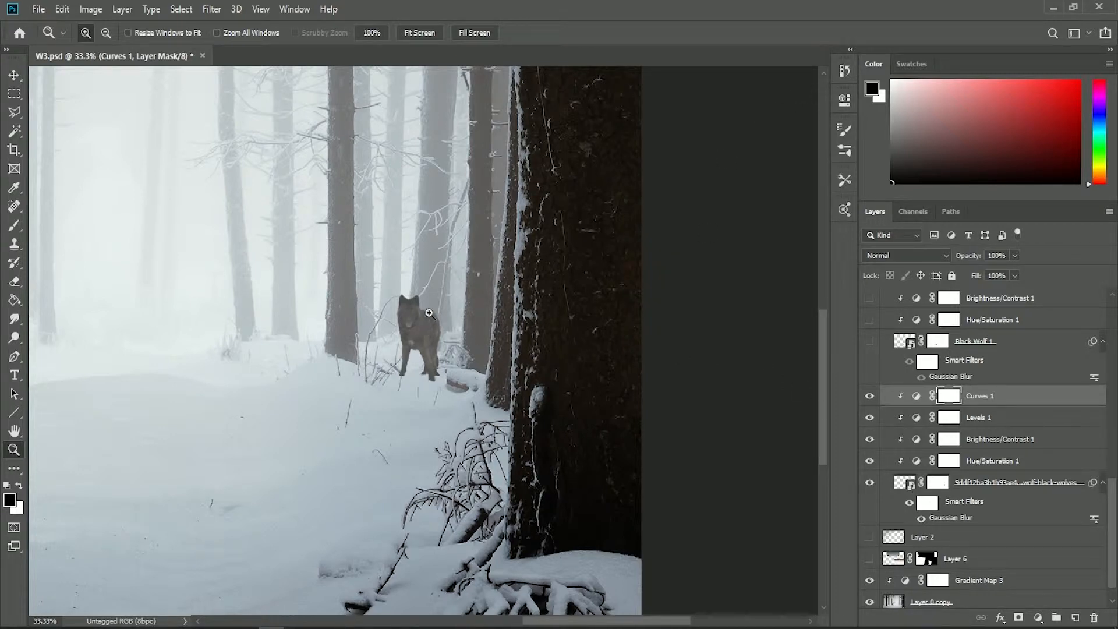
pyautogui.moveTo(356, 268); pyautogui.dragTo(460, 355)
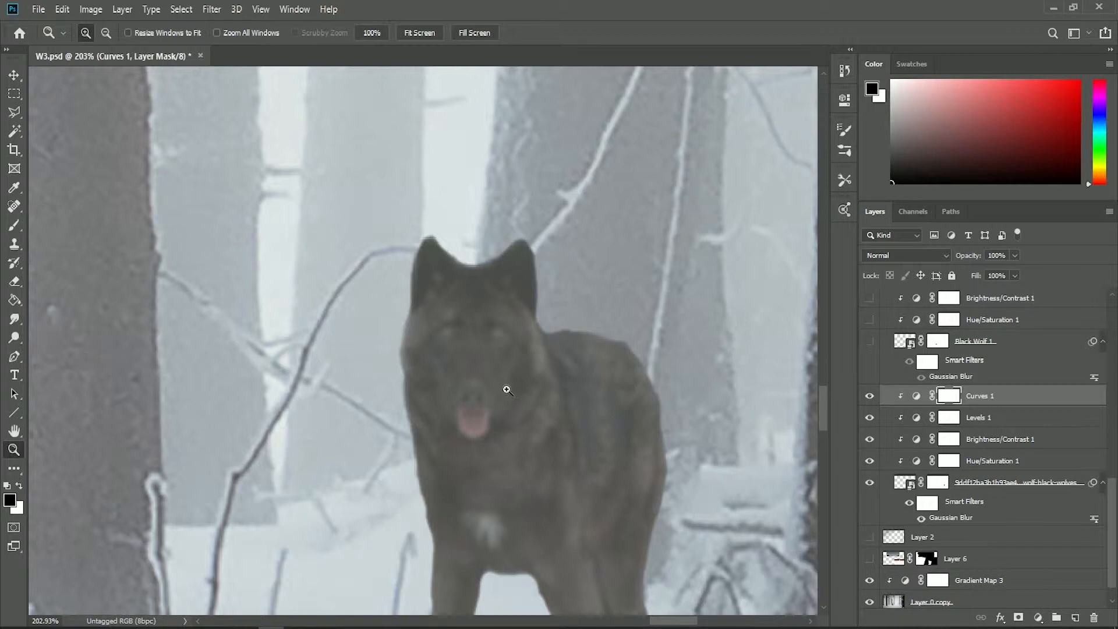
pyautogui.hotkey('ctrl', '0')
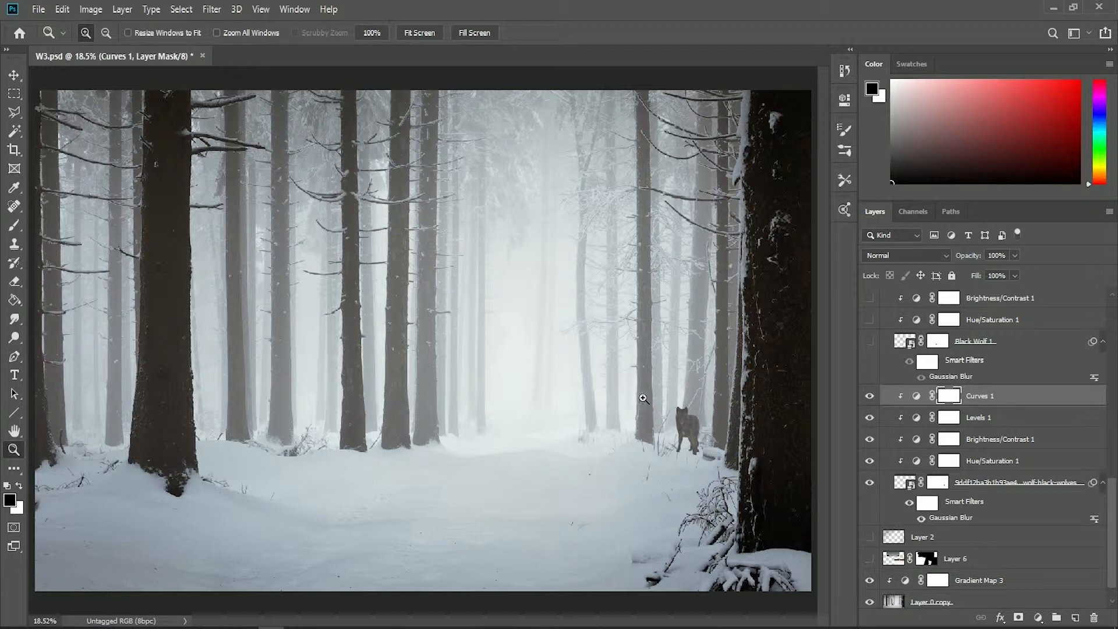
# Step: Show the Black Wolf 1 layer and inspect the wolf emerging from behind the tree trunk
pyautogui.rightClick(944, 345)
pyautogui.click(868, 346)
pyautogui.click(870, 343)
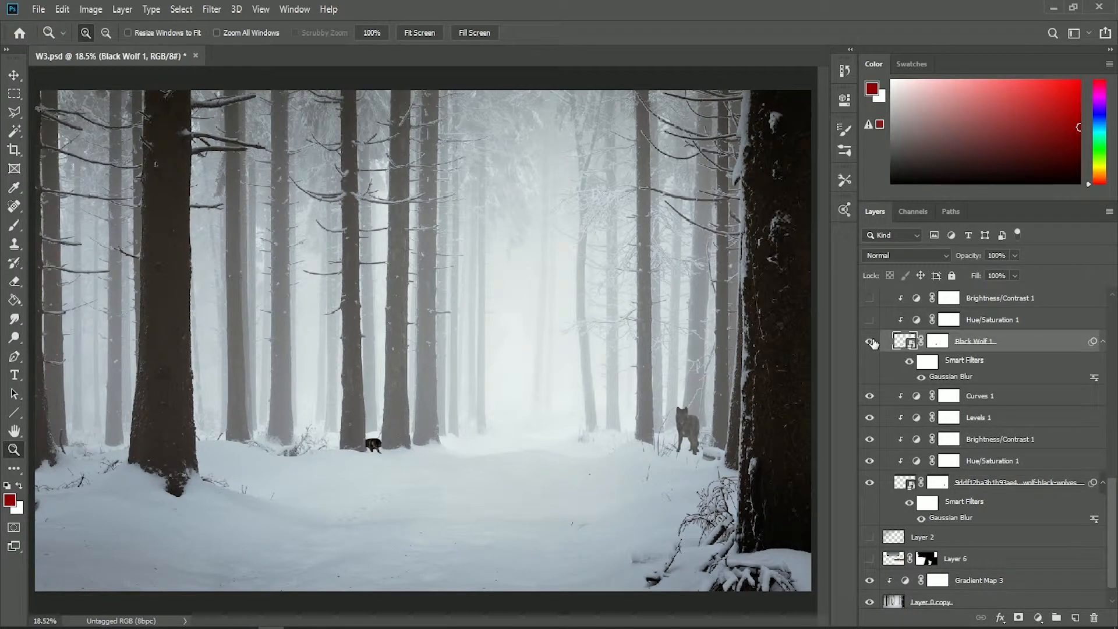
pyautogui.moveTo(353, 429); pyautogui.dragTo(397, 464)
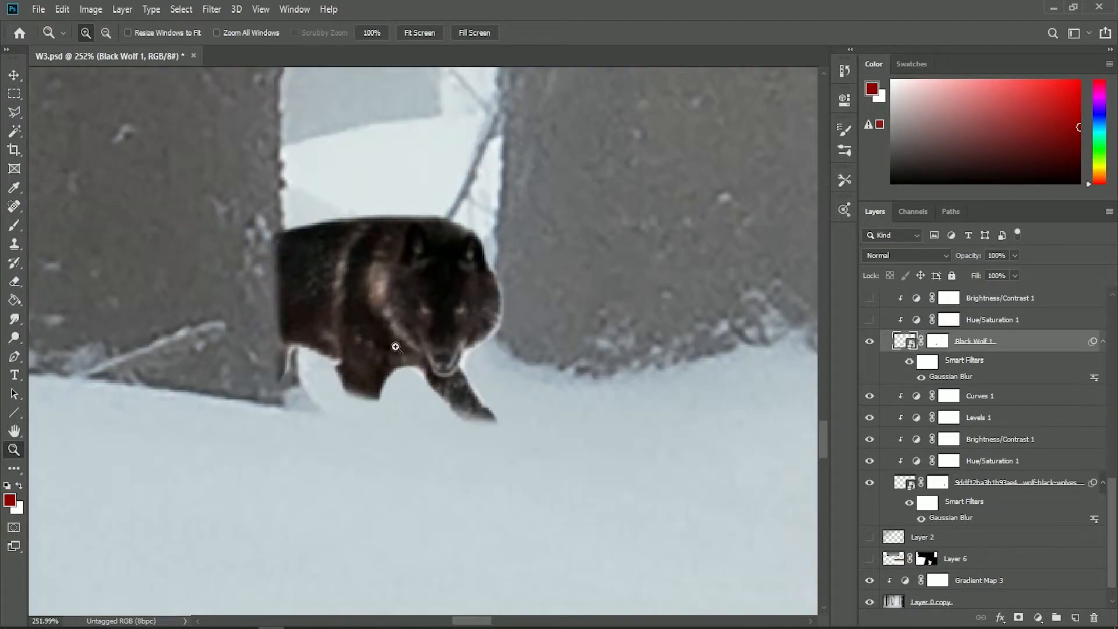
pyautogui.hotkey('ctrl', '0')
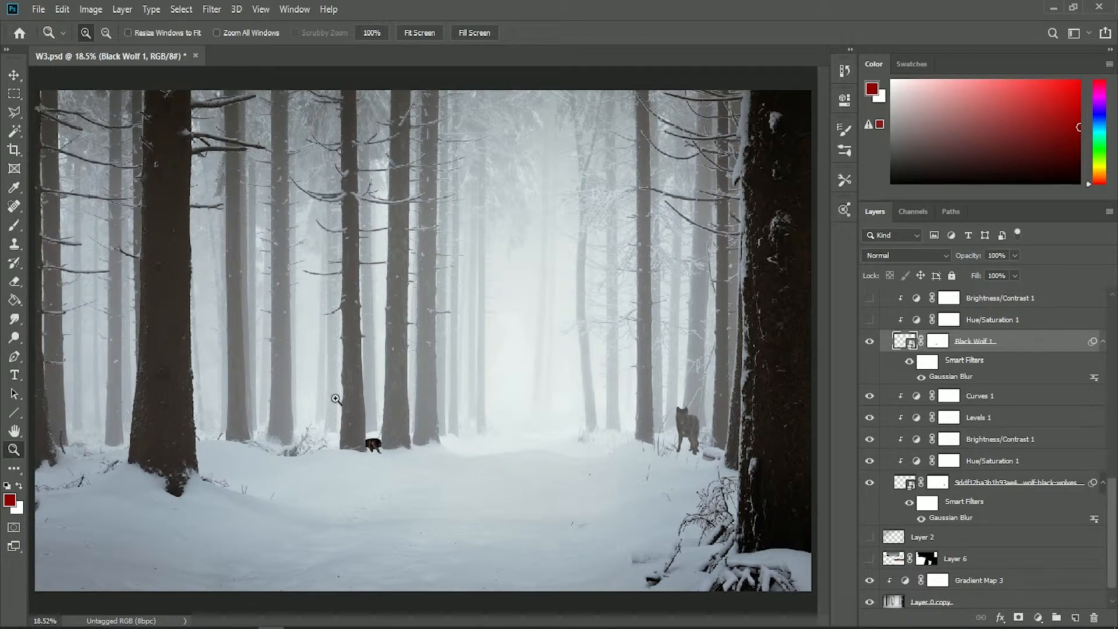
# Step: Compare the Black Wolf 1 layer with and without its smart filters
pyautogui.moveTo(336, 399); pyautogui.dragTo(415, 470)
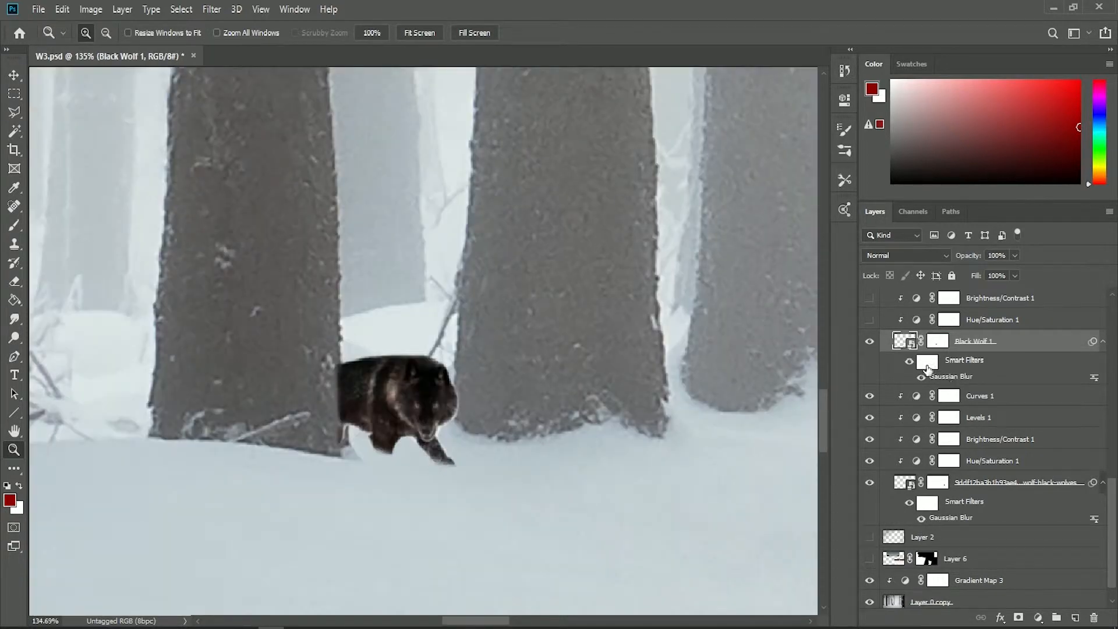
pyautogui.click(911, 363)
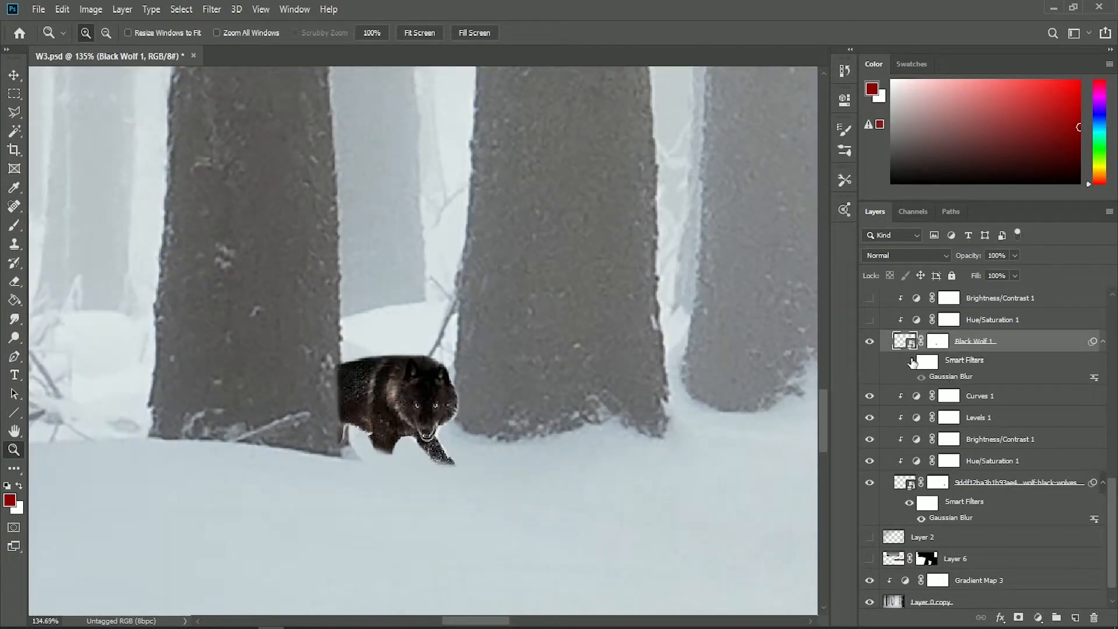
pyautogui.click(910, 362)
# Step: Show the Hue/Saturation 1, Brightness/Contrast 1, Levels 1 and Curves 1 adjustments clipped to Black Wolf 1
pyautogui.click(870, 320)
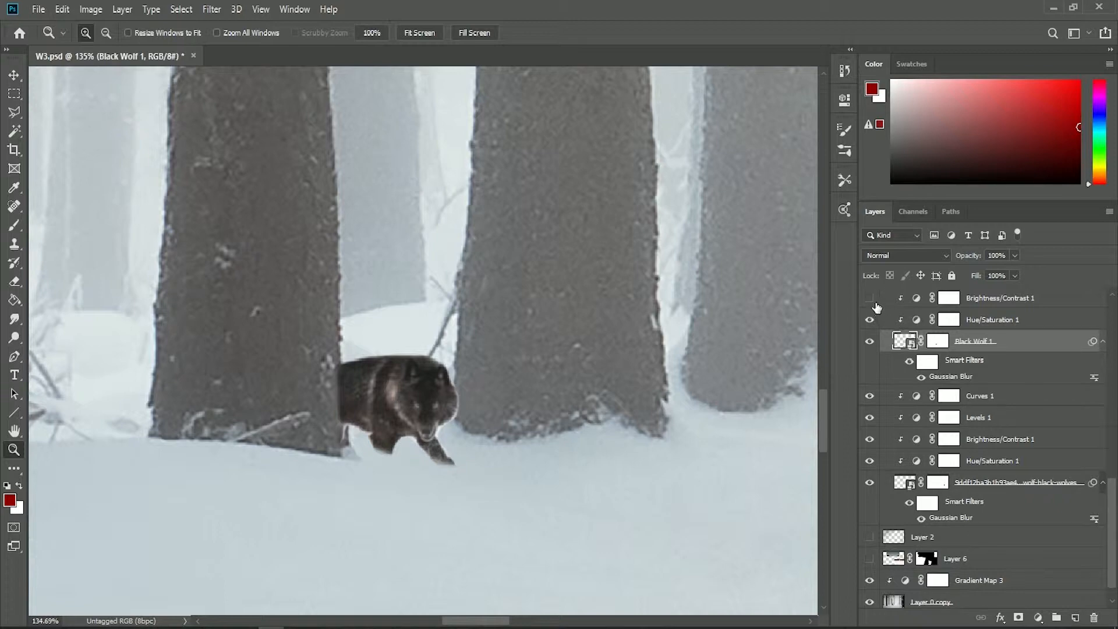
pyautogui.moveTo(888, 306)
pyautogui.mouseDown()
pyautogui.moveTo(881, 355)
pyautogui.moveTo(886, 320)
pyautogui.mouseUp()
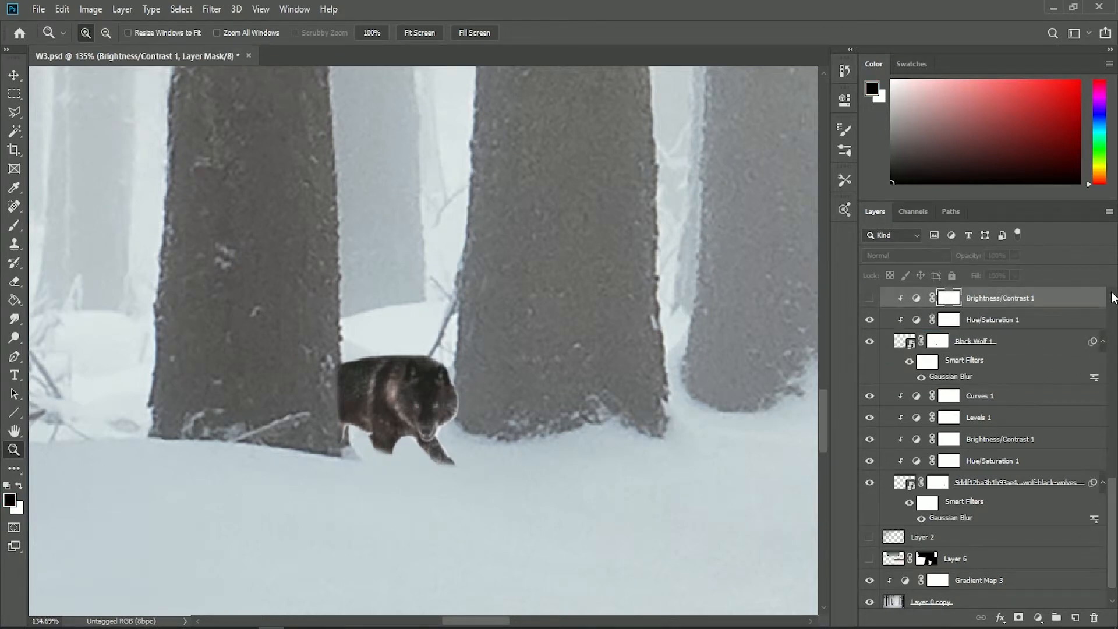
pyautogui.scroll(2, 1113, 297)
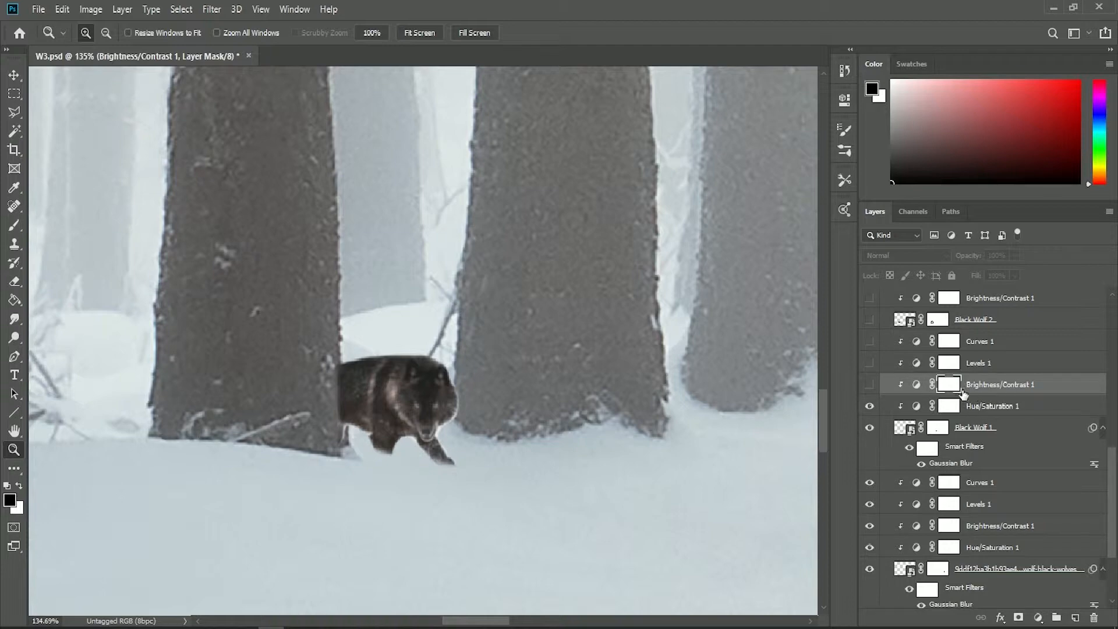
pyautogui.click(869, 386)
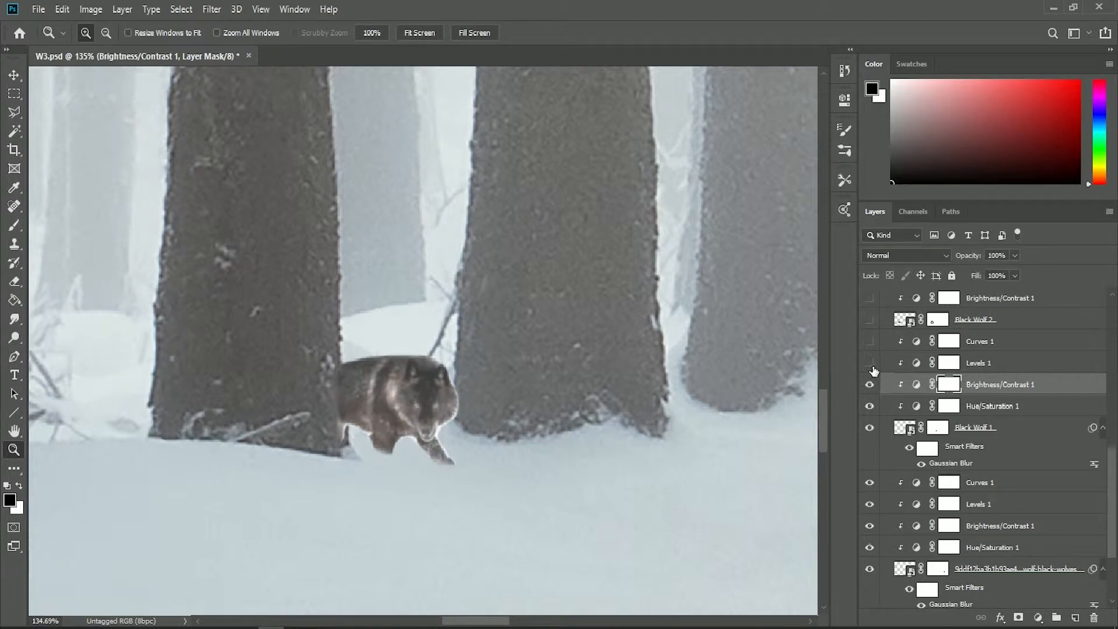
pyautogui.click(871, 362)
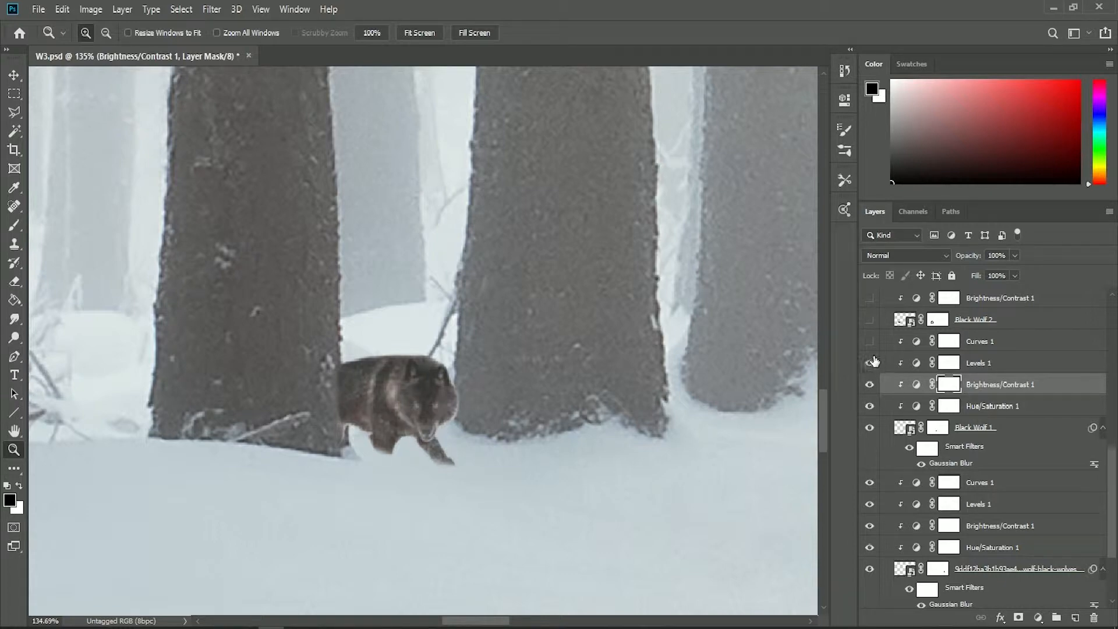
pyautogui.click(871, 342)
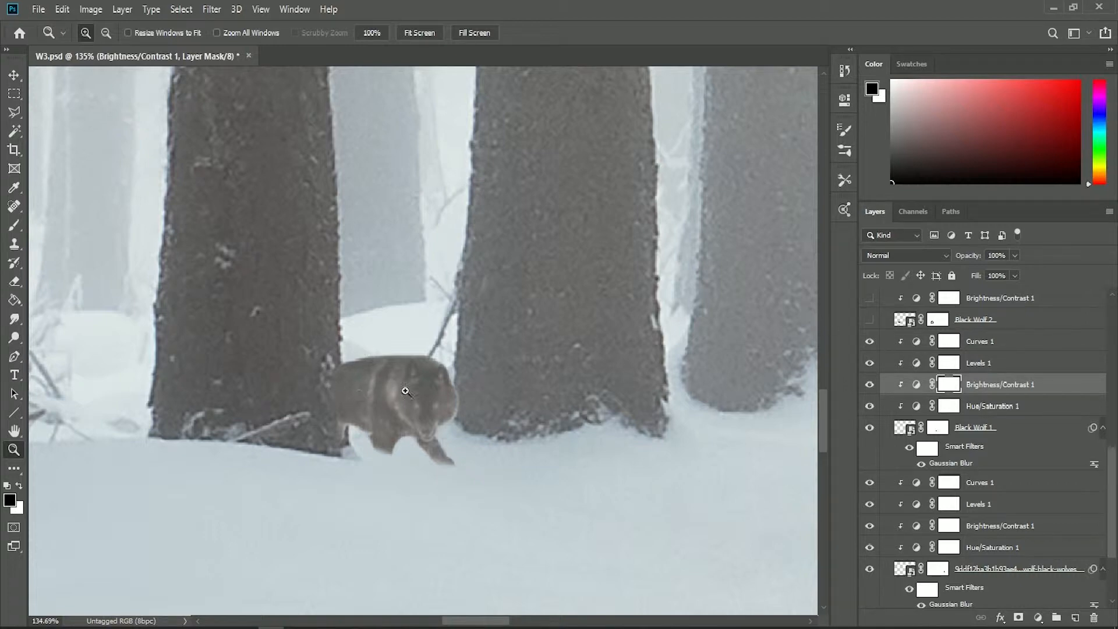
# Step: Preview the Black Wolf 2 layer by toggling its visibility and check the whole scene
pyautogui.scroll(6, 1113, 298)
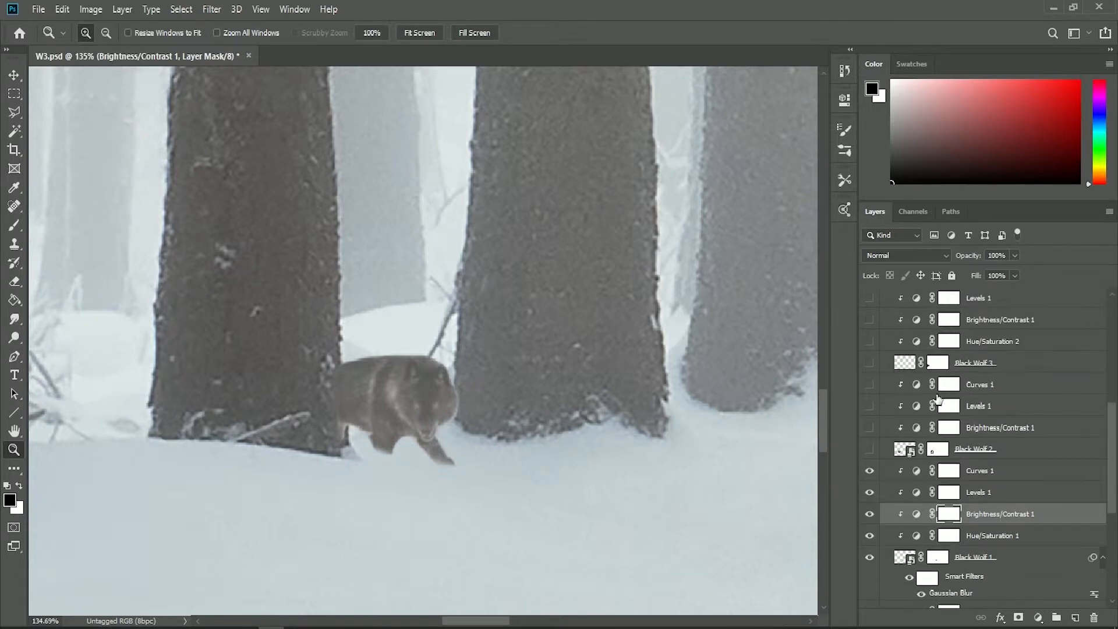
pyautogui.click(871, 450)
pyautogui.click(871, 450)
pyautogui.click(869, 449)
pyautogui.hotkey('ctrl', '0')
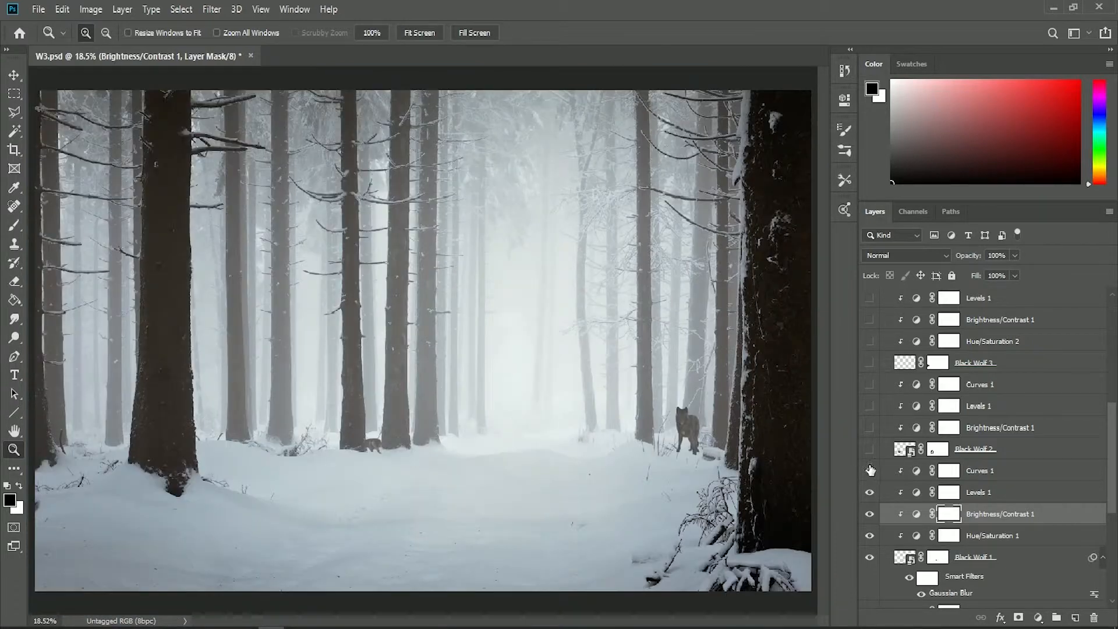
# Step: Show the Black Wolf 2 layer and compare the wolf with its layer mask disabled and enabled
pyautogui.click(869, 449)
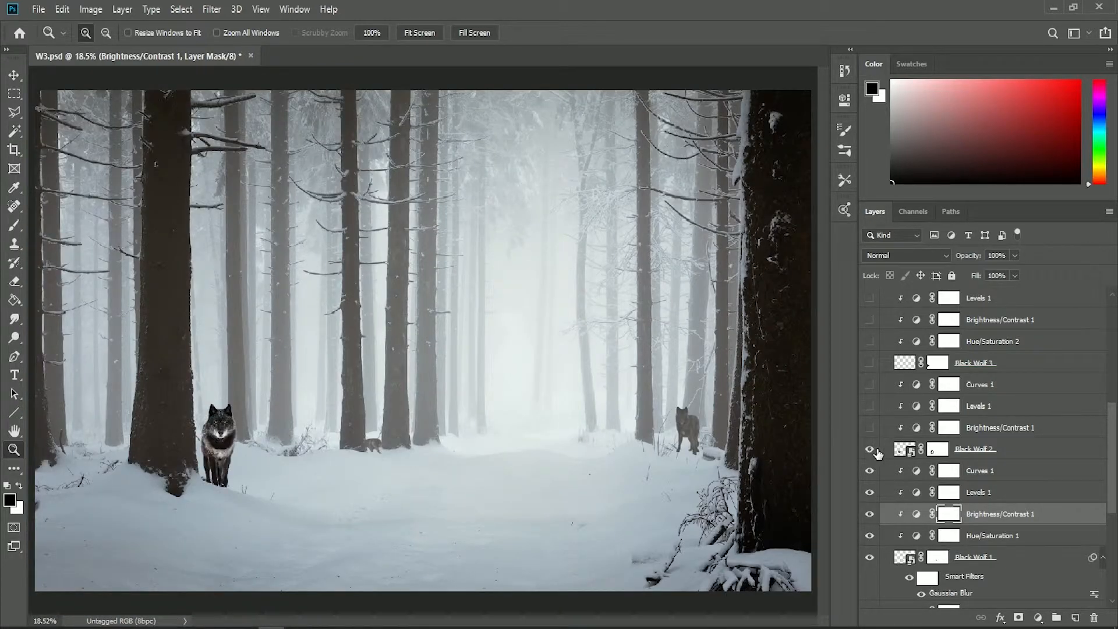
pyautogui.moveTo(149, 338); pyautogui.dragTo(314, 529)
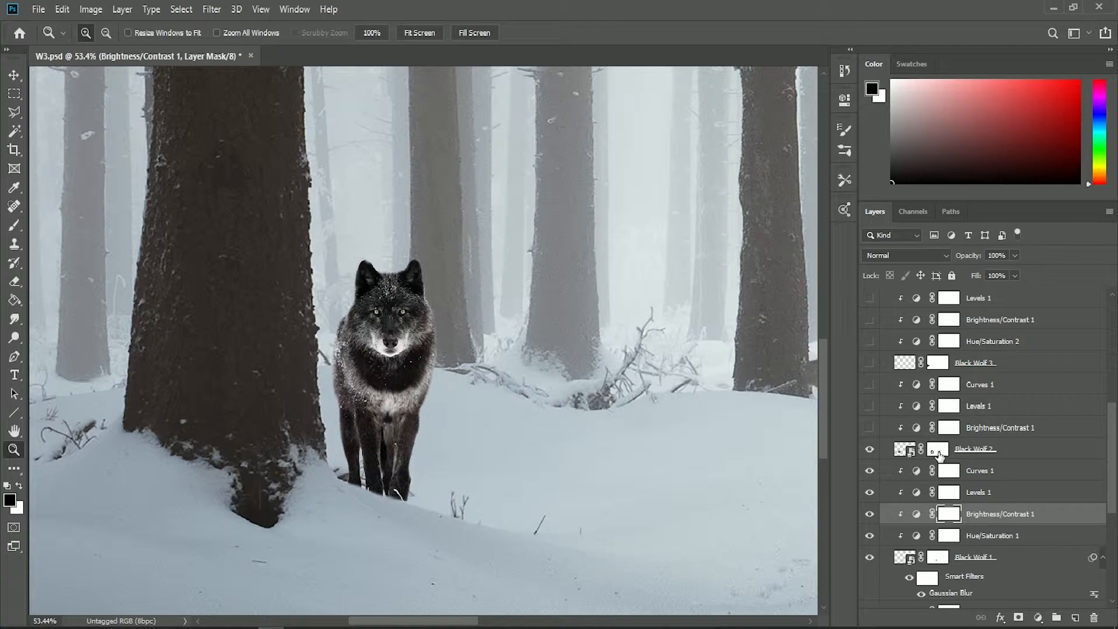
pyautogui.rightClick(940, 453)
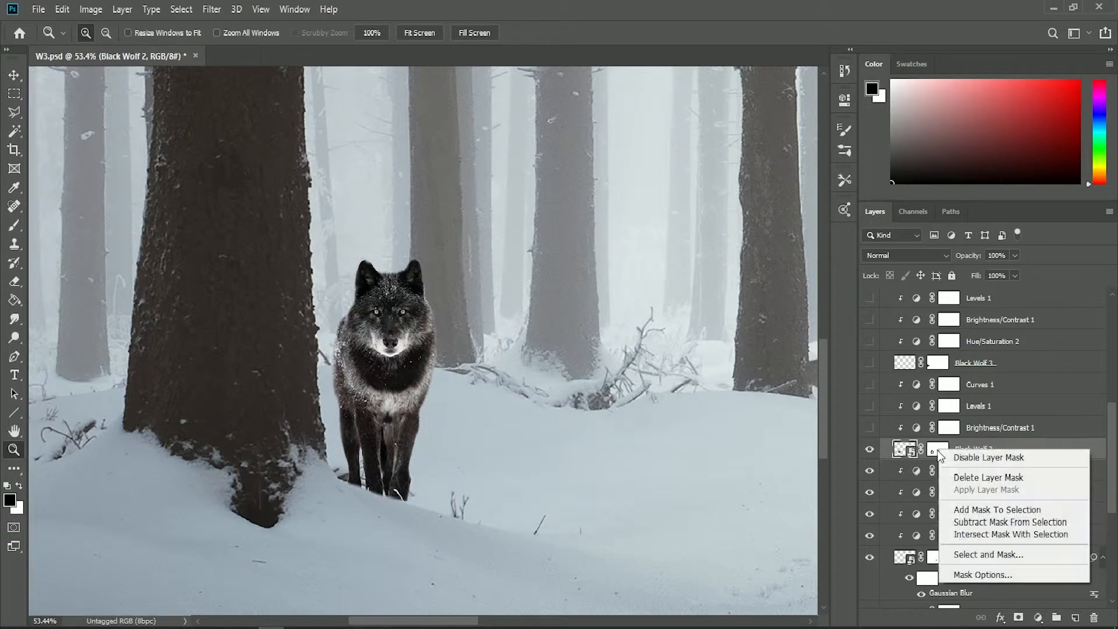
pyautogui.click(962, 459)
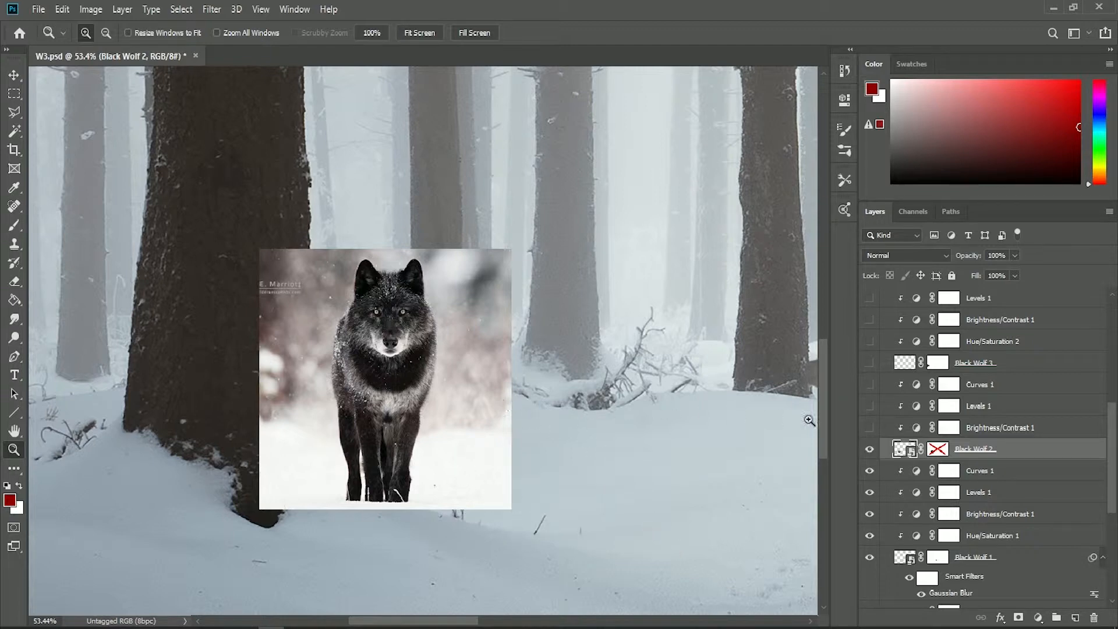
pyautogui.rightClick(940, 450)
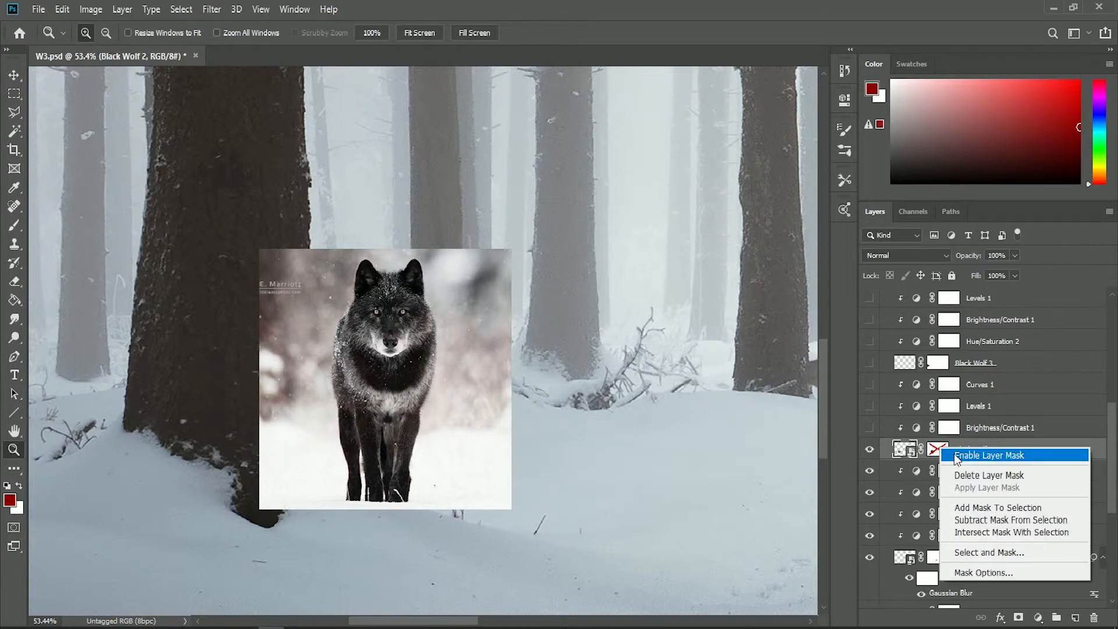
pyautogui.click(959, 456)
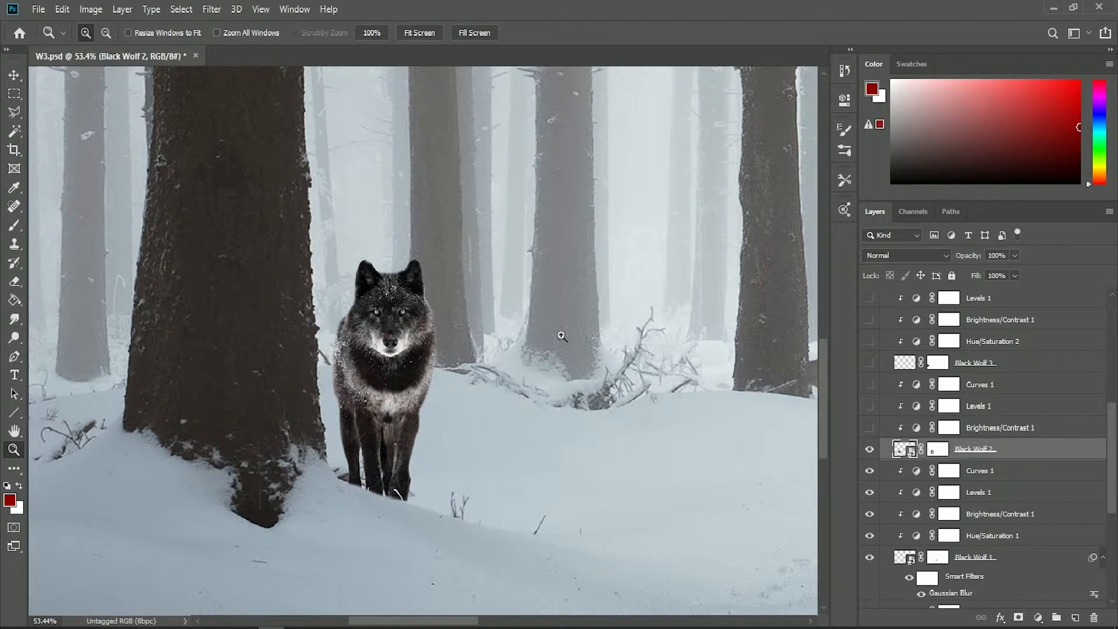
pyautogui.hotkey('ctrl', '0')
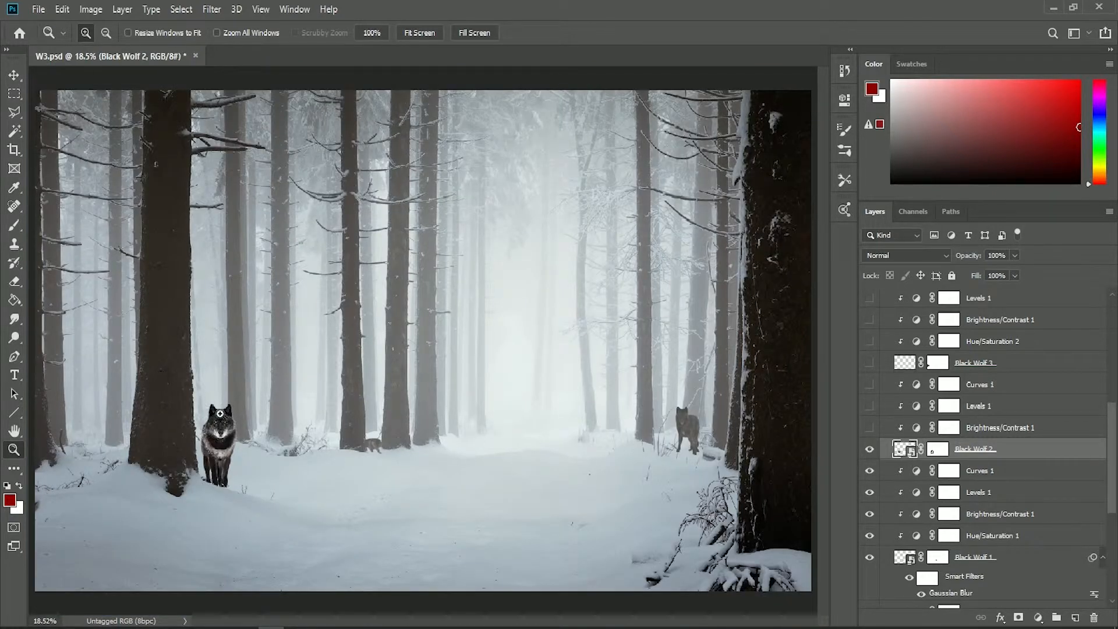
# Step: Show the Brightness/Contrast 1 adjustment clipped to Black Wolf 2 and compare the wolf with and without it
pyautogui.moveTo(159, 368); pyautogui.dragTo(292, 507)
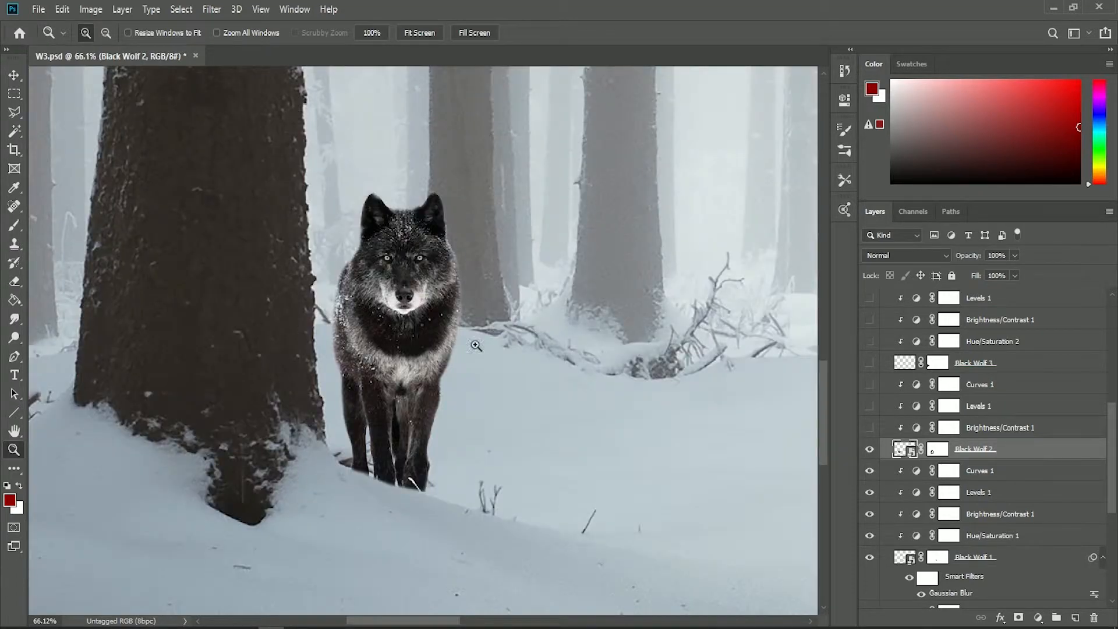
pyautogui.click(869, 429)
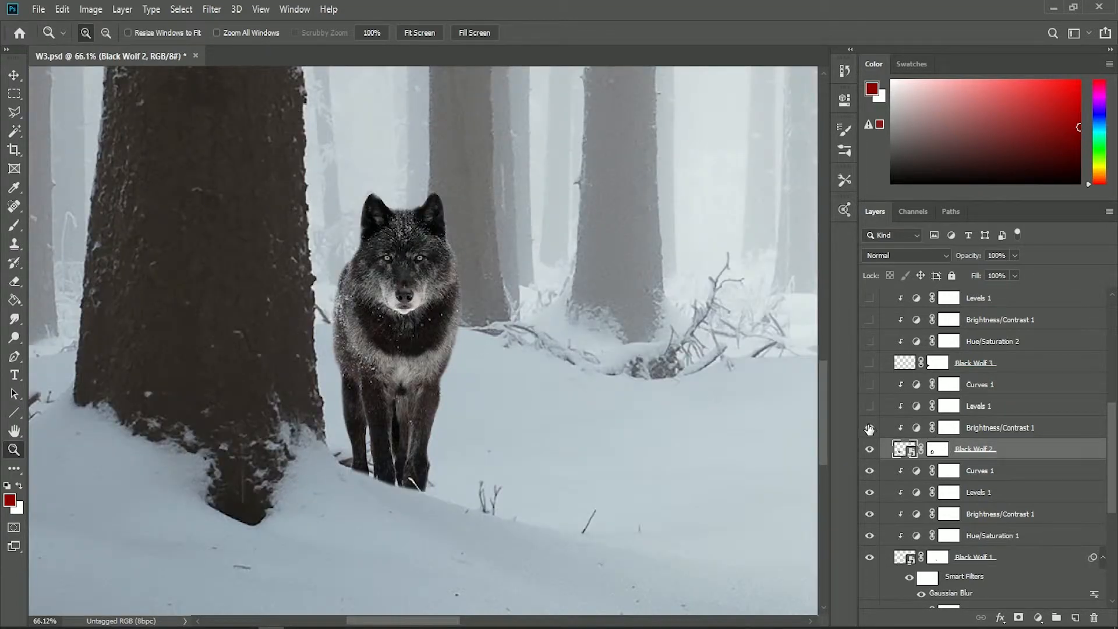
pyautogui.click(869, 430)
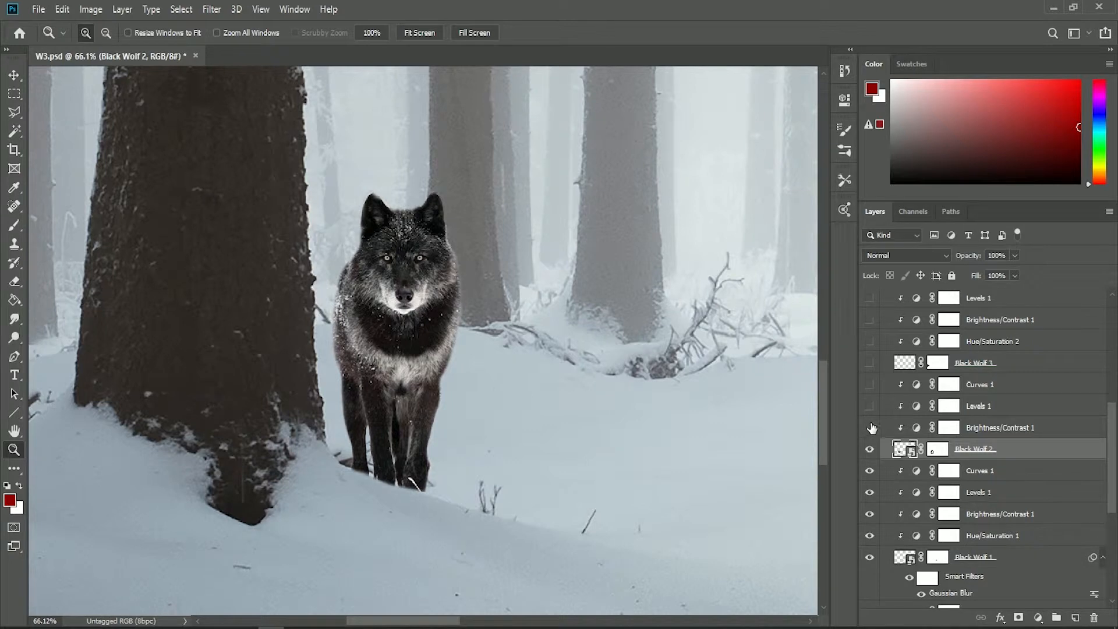
pyautogui.click(870, 429)
pyautogui.click(870, 428)
pyautogui.click(871, 428)
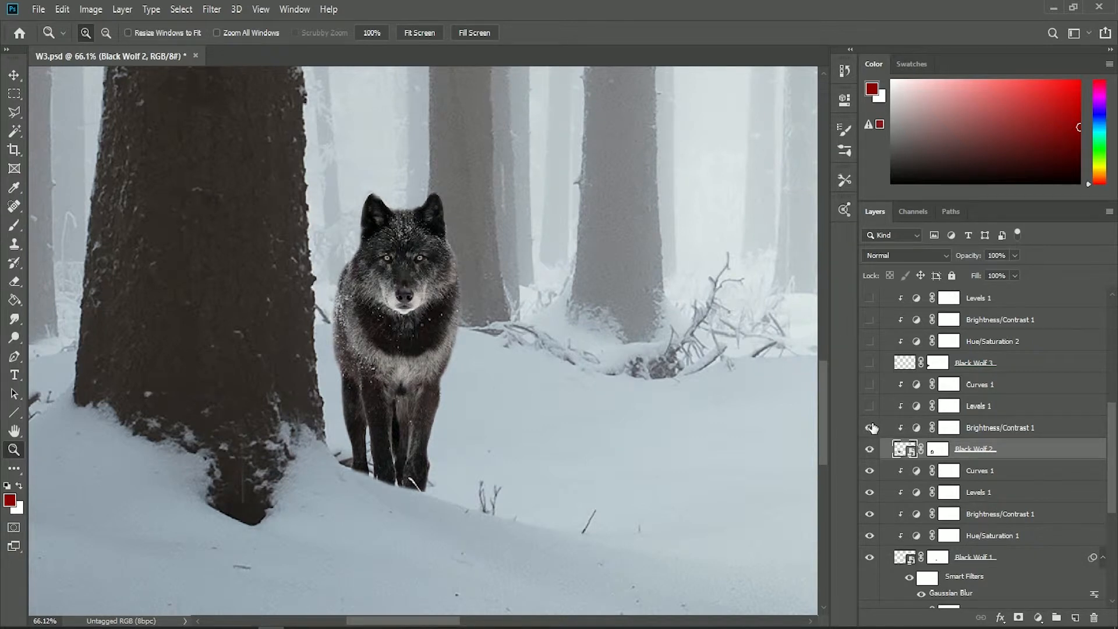
# Step: Show the Levels 1 and Curves 1 adjustments clipped to Black Wolf 2 and review the curve's settings
pyautogui.click(871, 407)
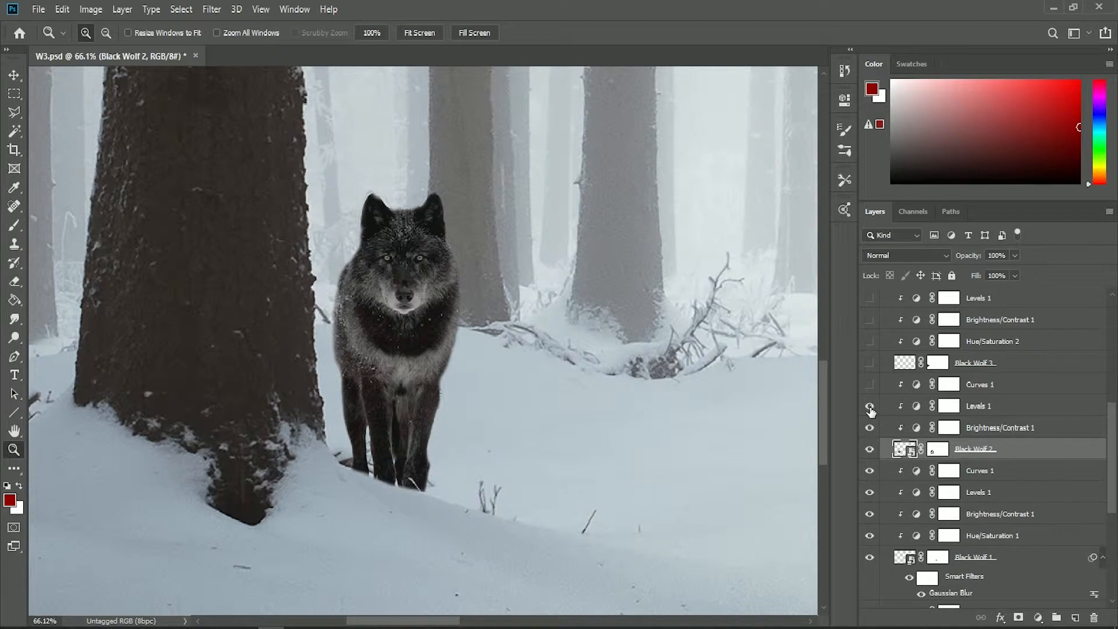
pyautogui.click(871, 407)
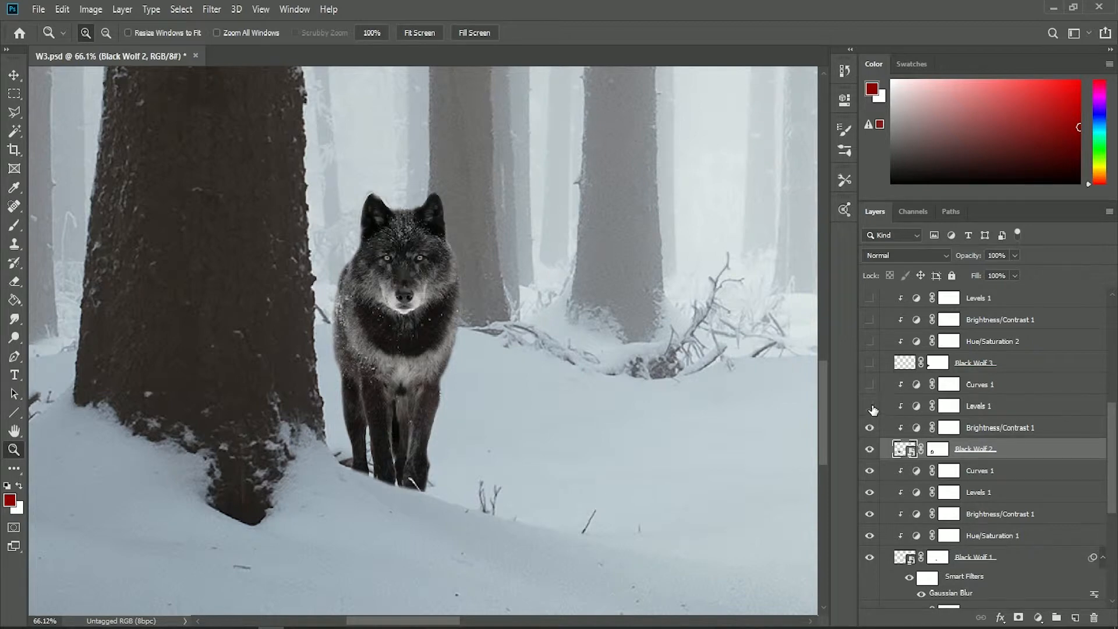
pyautogui.click(871, 406)
pyautogui.click(870, 385)
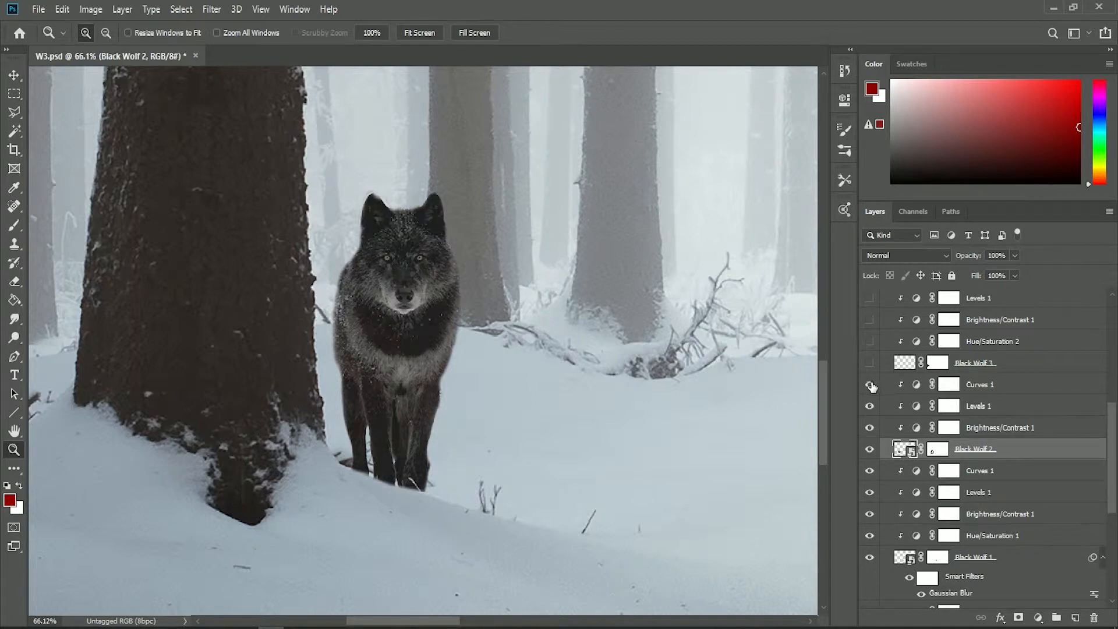
pyautogui.doubleClick(918, 386)
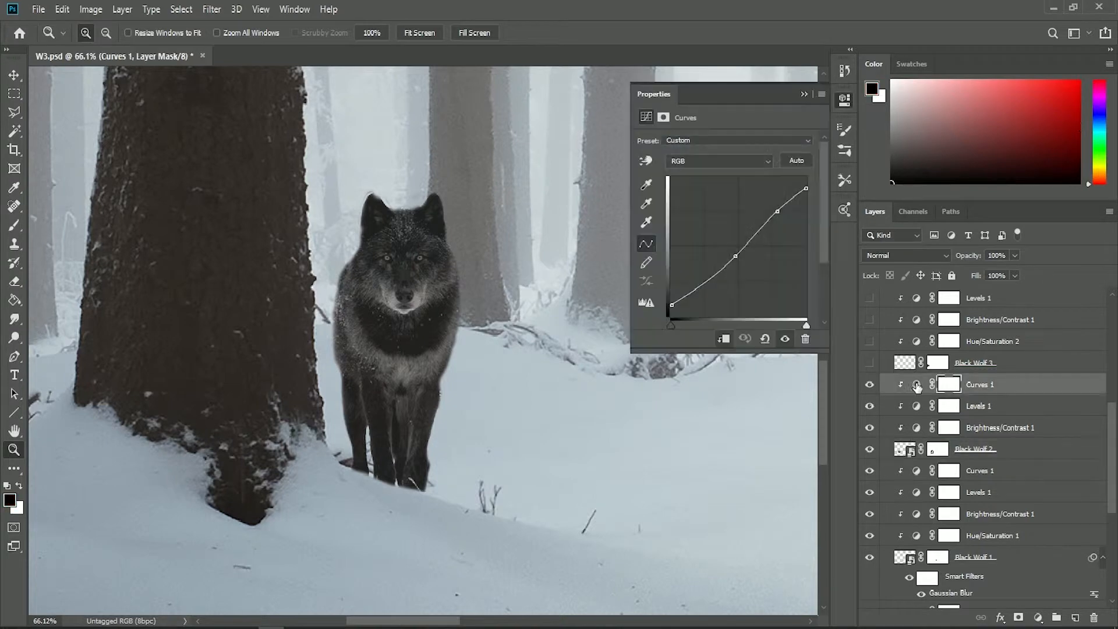
pyautogui.click(803, 94)
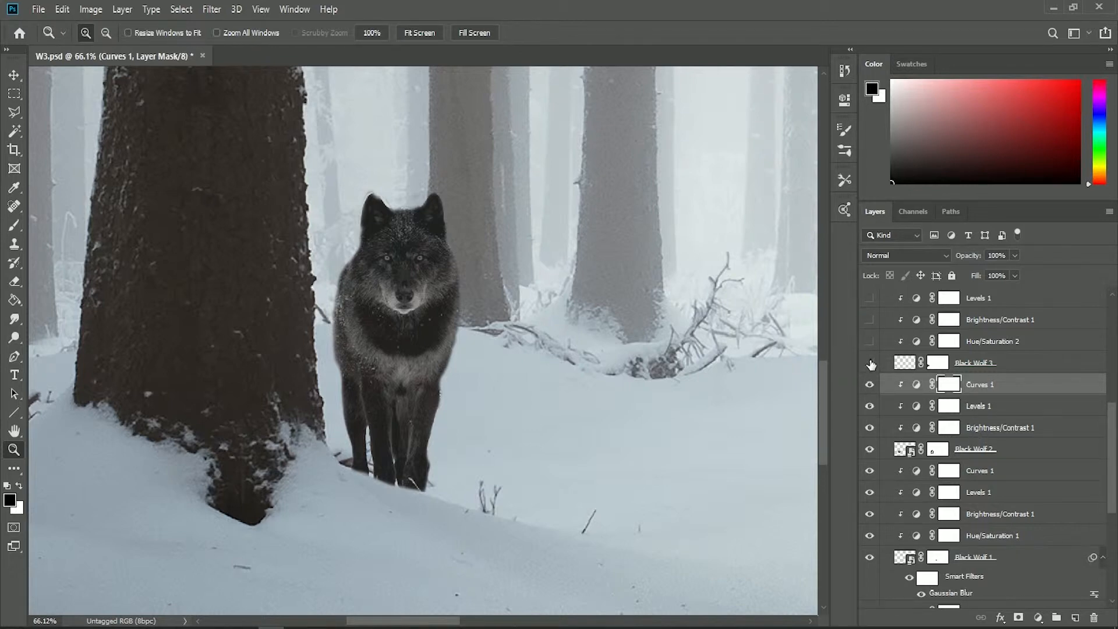
# Step: Compare the whole scene with and without Black Wolf 2's Brightness/Contrast 1 and Levels 1 adjustments
pyautogui.hotkey('ctrl', '0')
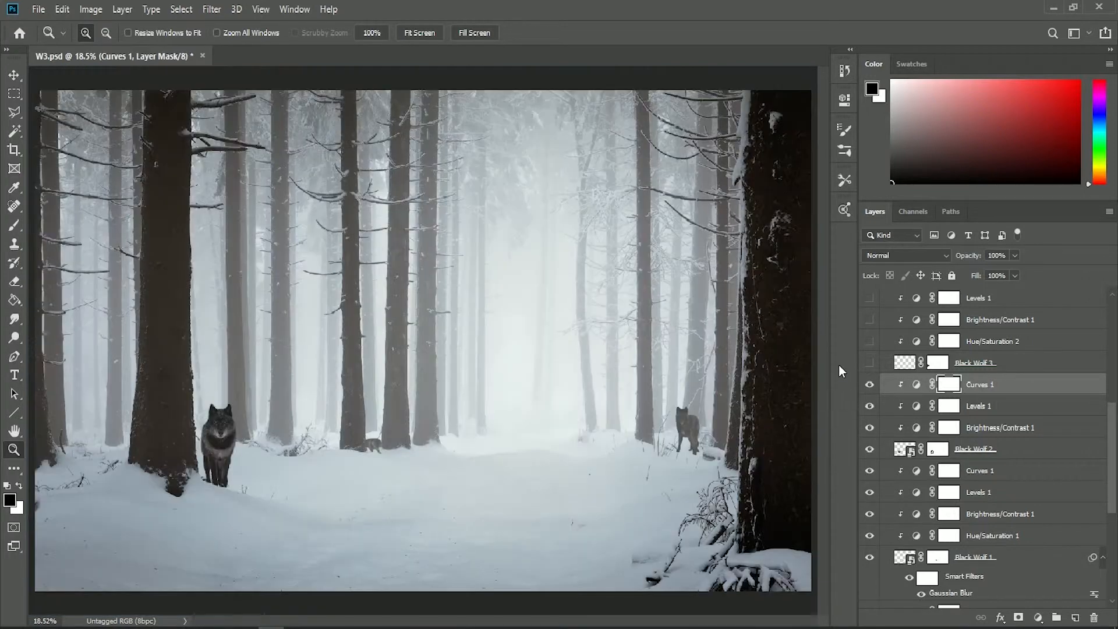
pyautogui.click(870, 427)
pyautogui.click(869, 406)
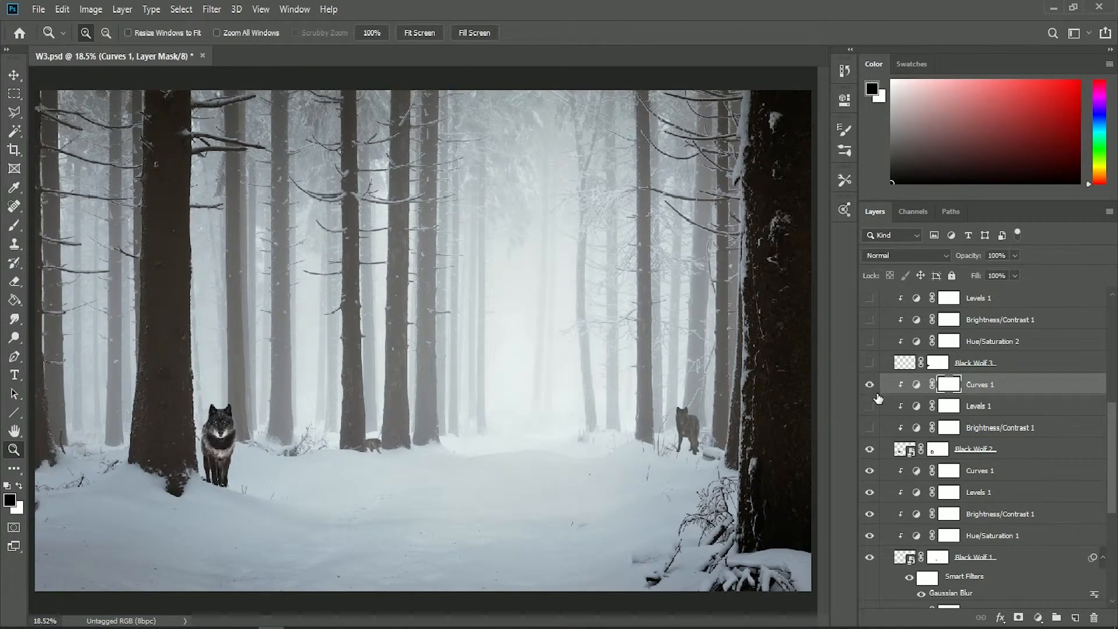
pyautogui.click(870, 406)
pyautogui.click(870, 428)
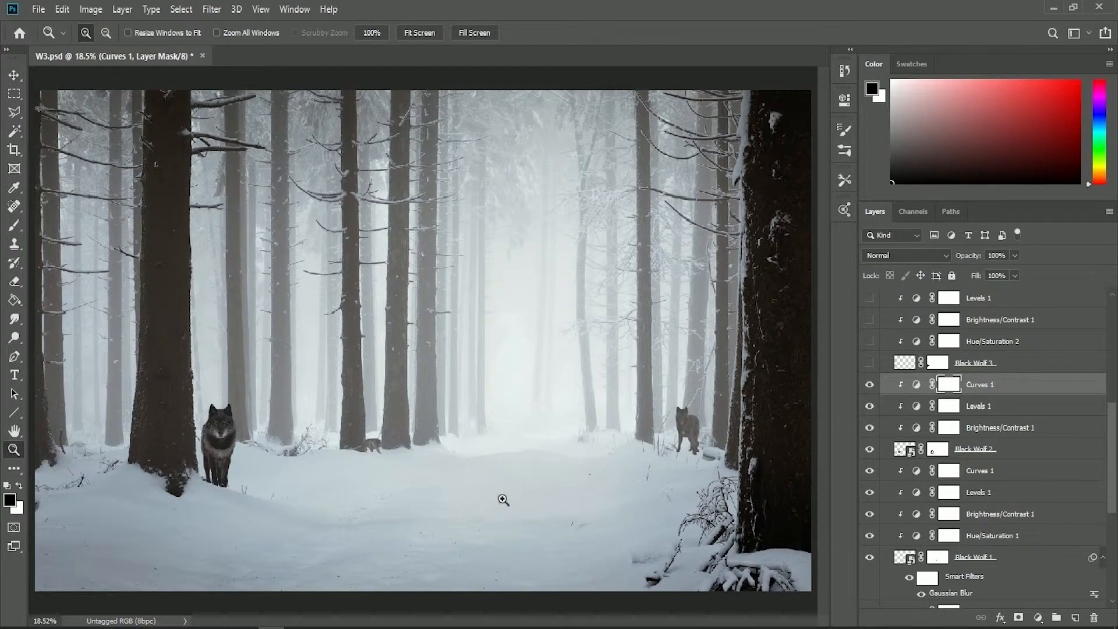
# Step: Show the Black Wolf 3 layer and compare the wolf with its layer mask disabled and enabled
pyautogui.click(870, 363)
pyautogui.moveTo(143, 391); pyautogui.dragTo(35, 480)
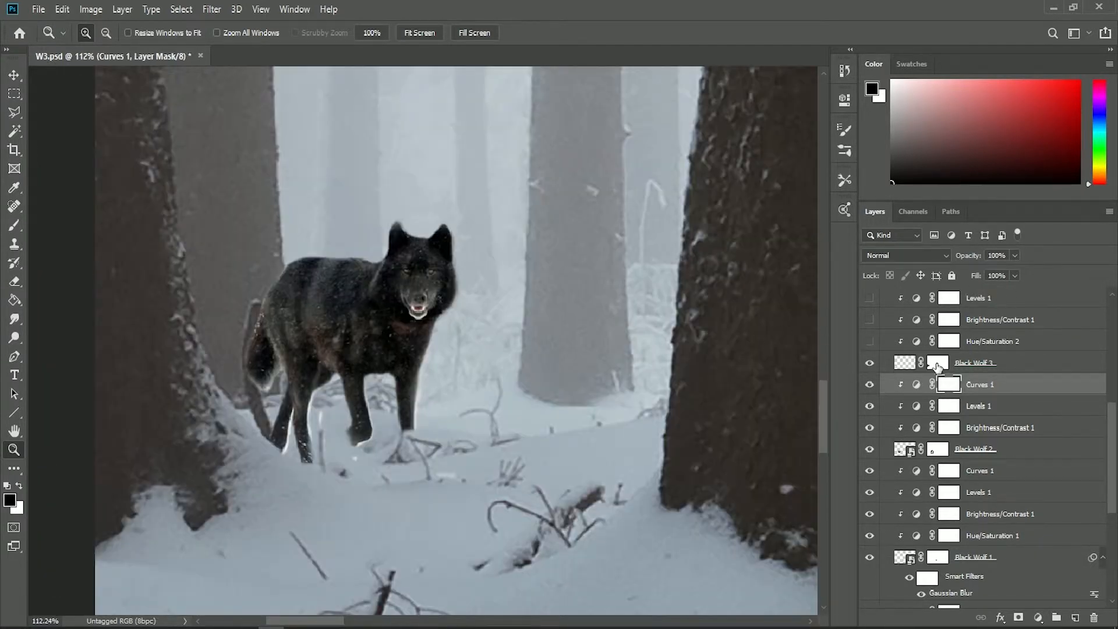
pyautogui.rightClick(938, 364)
pyautogui.click(963, 371)
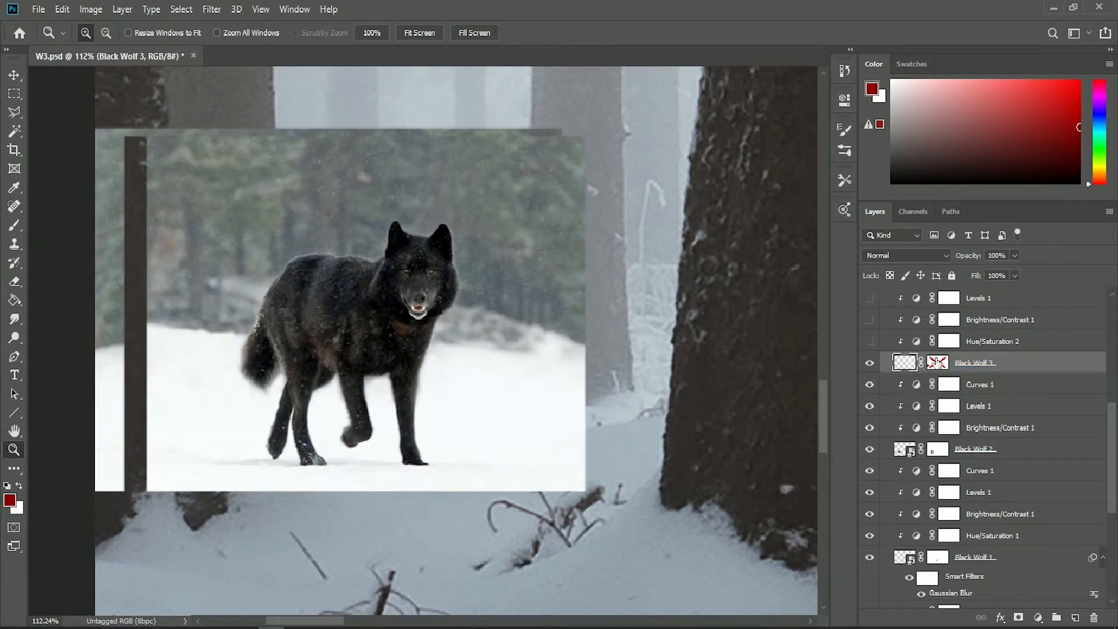
pyautogui.rightClick(943, 364)
pyautogui.click(963, 371)
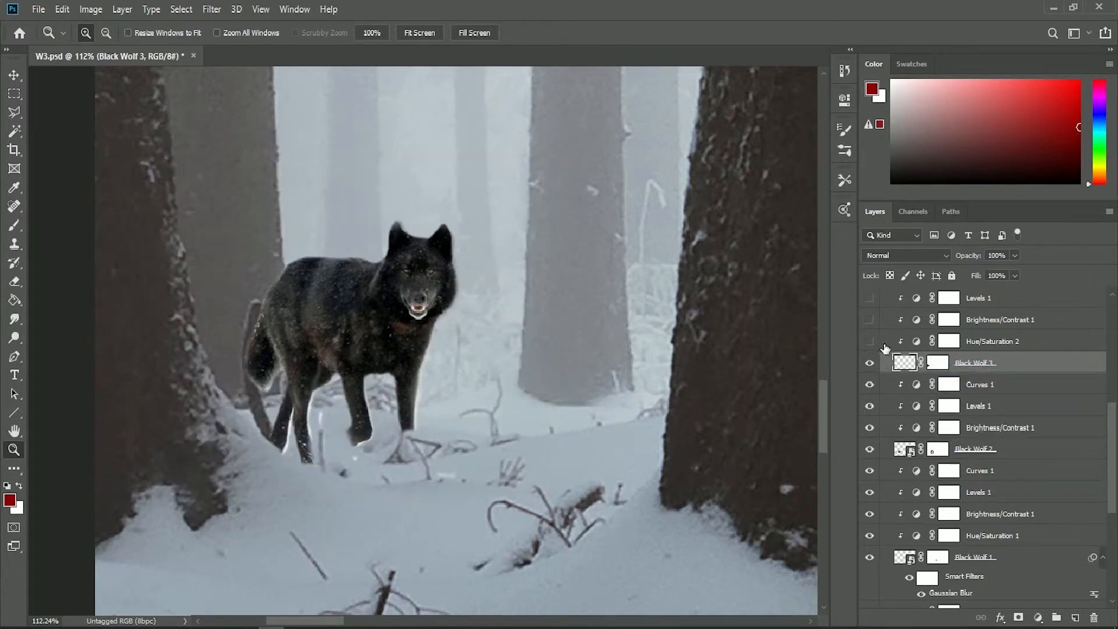
pyautogui.hotkey('ctrl', '0')
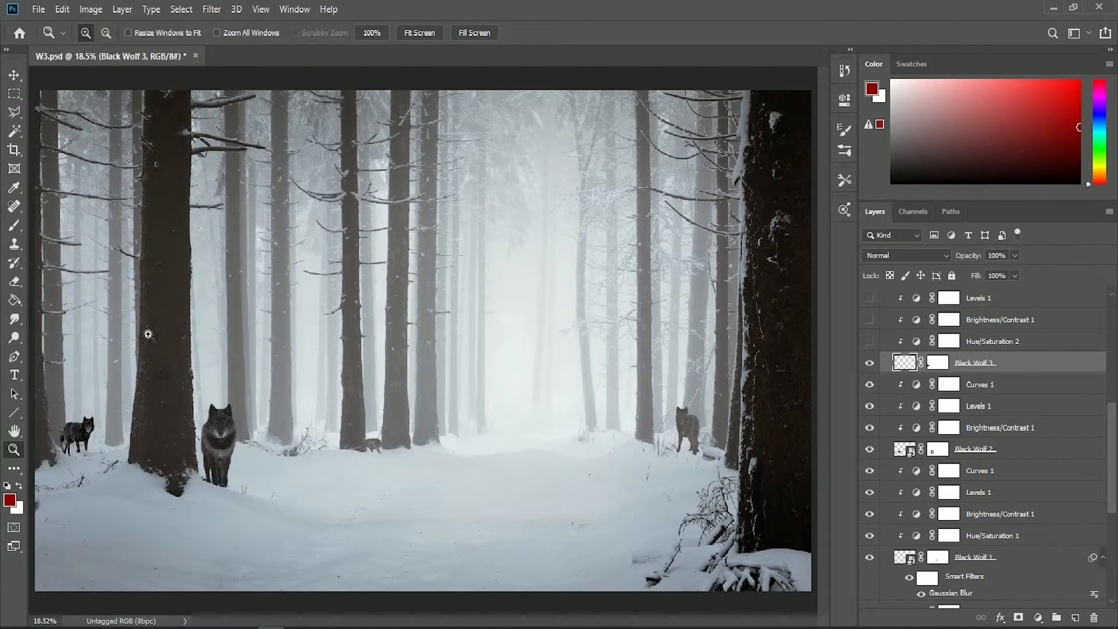
# Step: Show the Hue/Saturation 2, Brightness/Contrast 1, Levels 1 and Curves 1 adjustments clipped to Black Wolf 3
pyautogui.moveTo(148, 334); pyautogui.dragTo(10, 501)
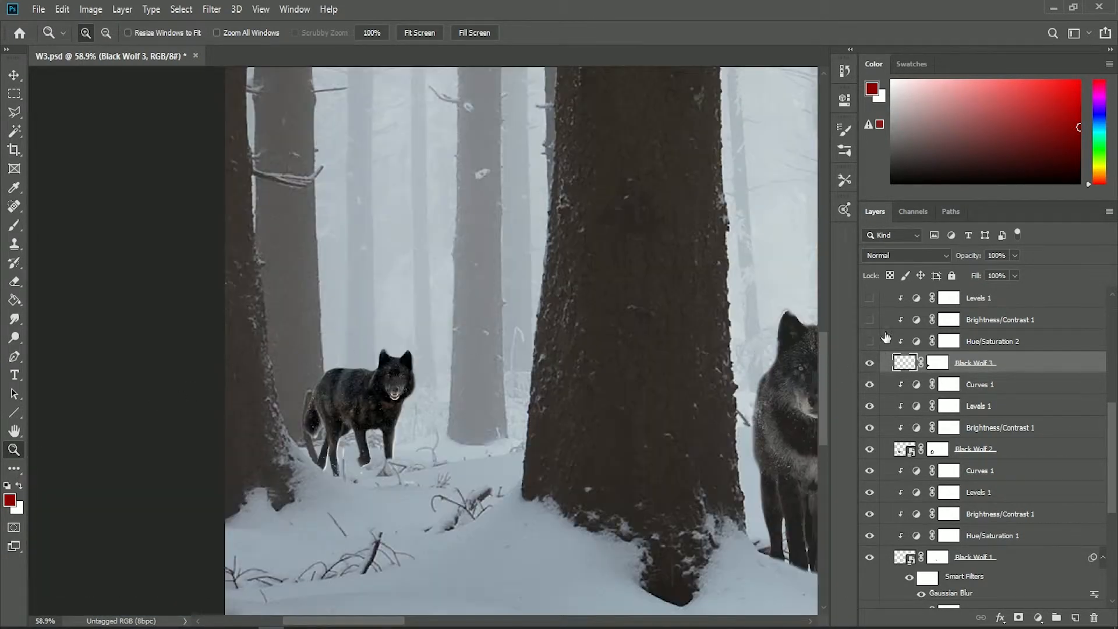
pyautogui.click(870, 342)
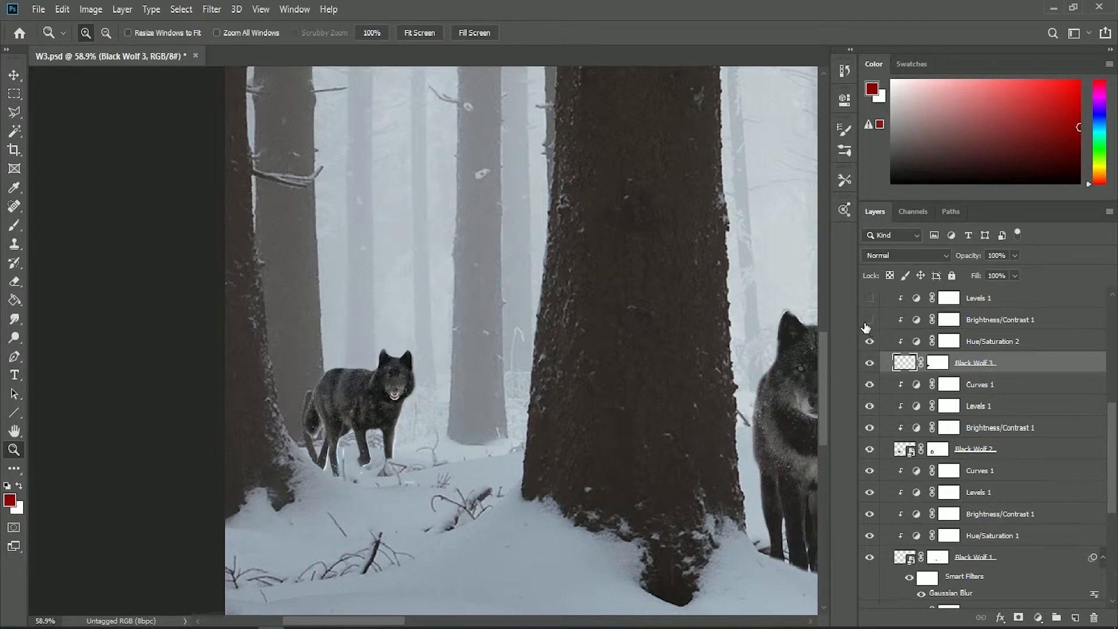
pyautogui.click(870, 320)
pyautogui.click(871, 297)
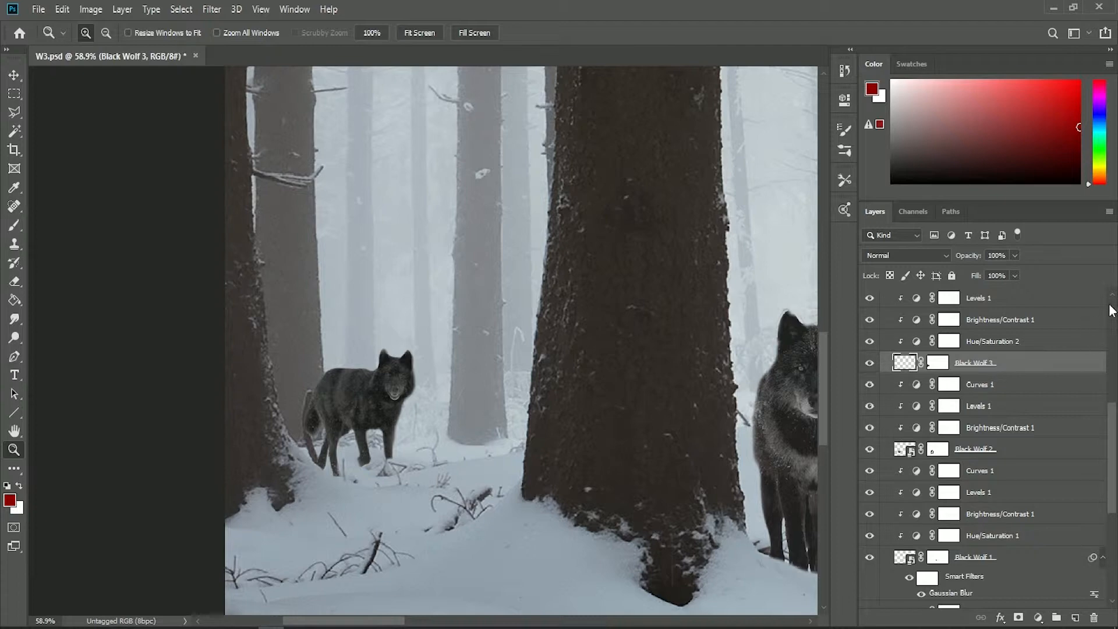
pyautogui.scroll(5, 1111, 303)
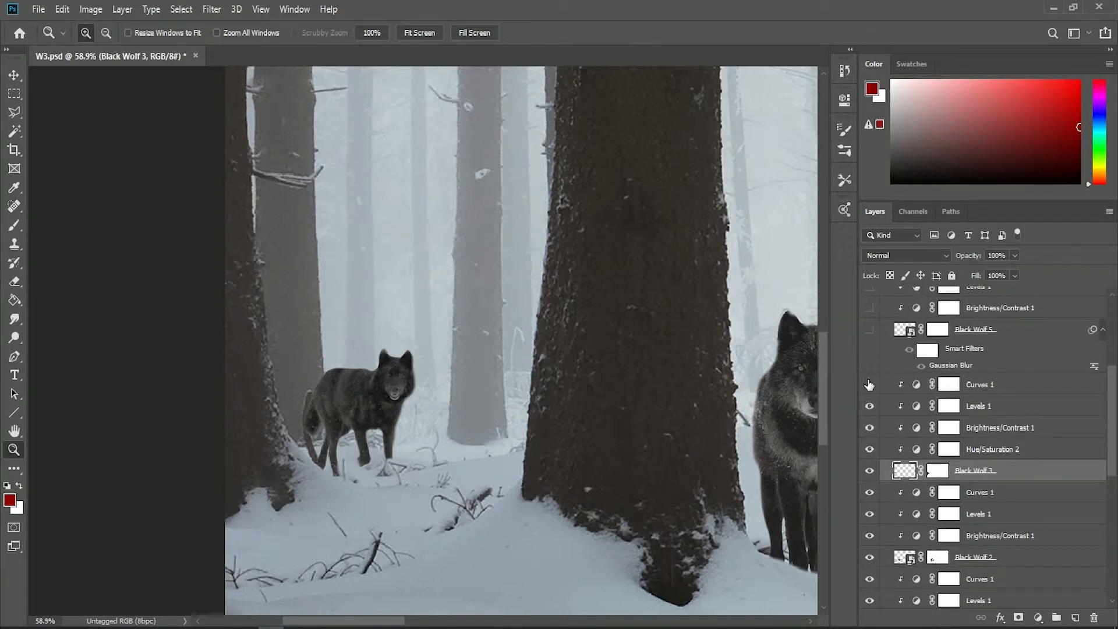
pyautogui.click(870, 385)
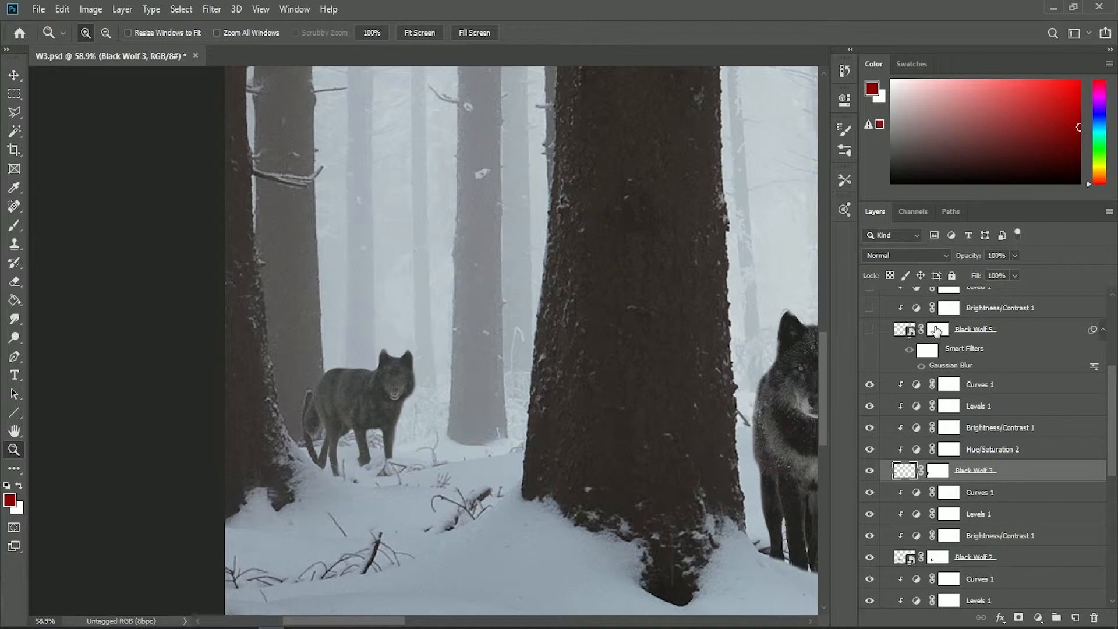
# Step: Hide all four adjustments clipped to Black Wolf 3 and show them again one by one to compare their effect
pyautogui.click(870, 385)
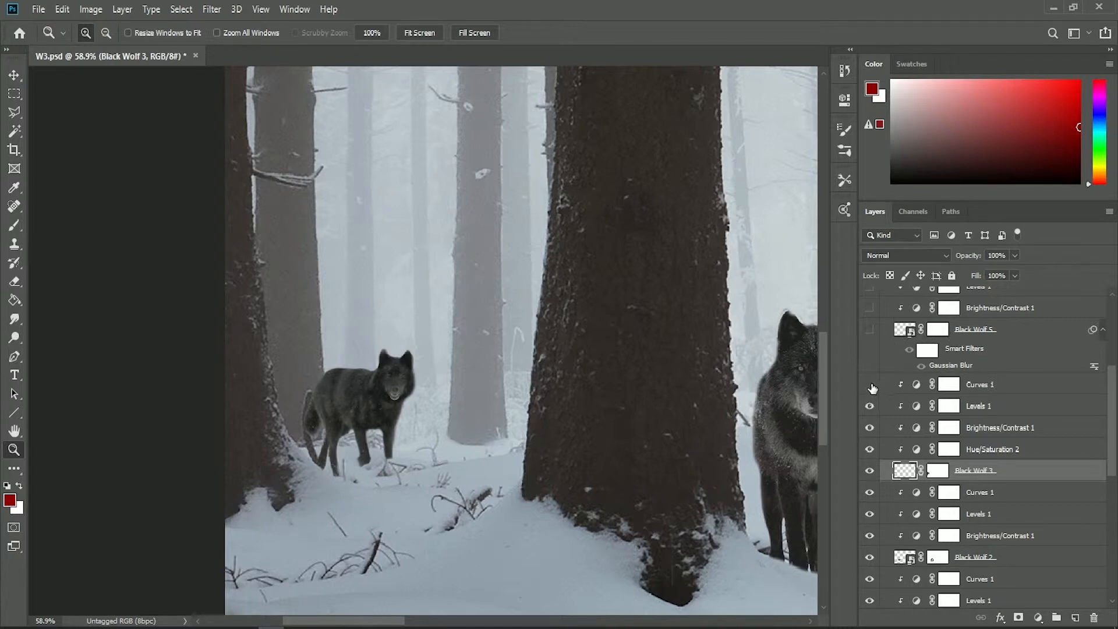
pyautogui.moveTo(872, 409); pyautogui.dragTo(871, 447)
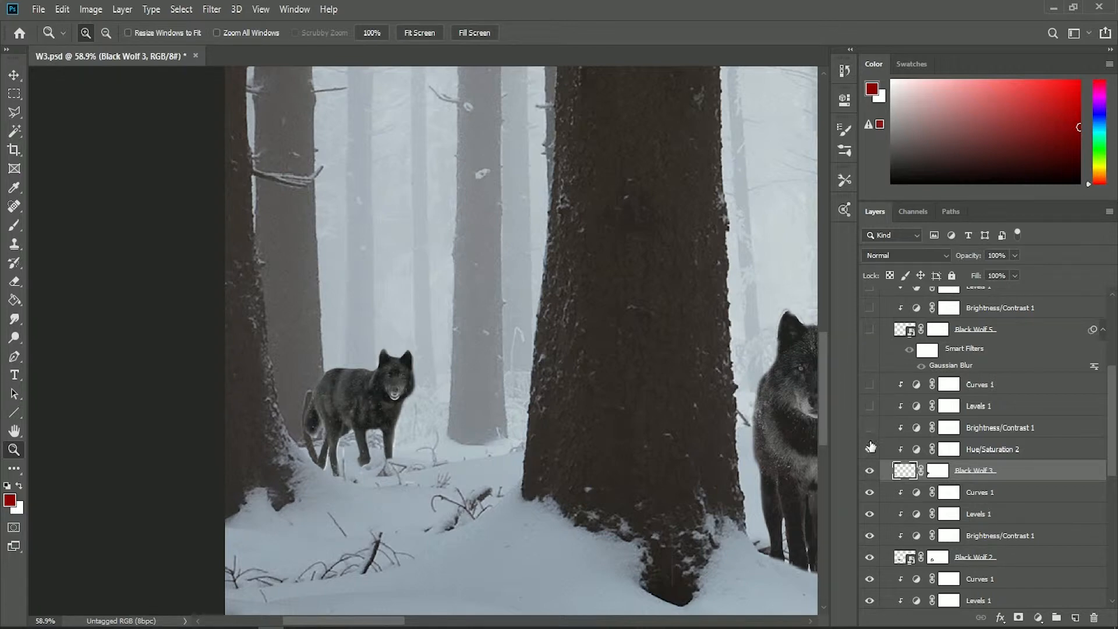
pyautogui.click(870, 453)
pyautogui.click(870, 450)
pyautogui.click(870, 428)
pyautogui.click(871, 408)
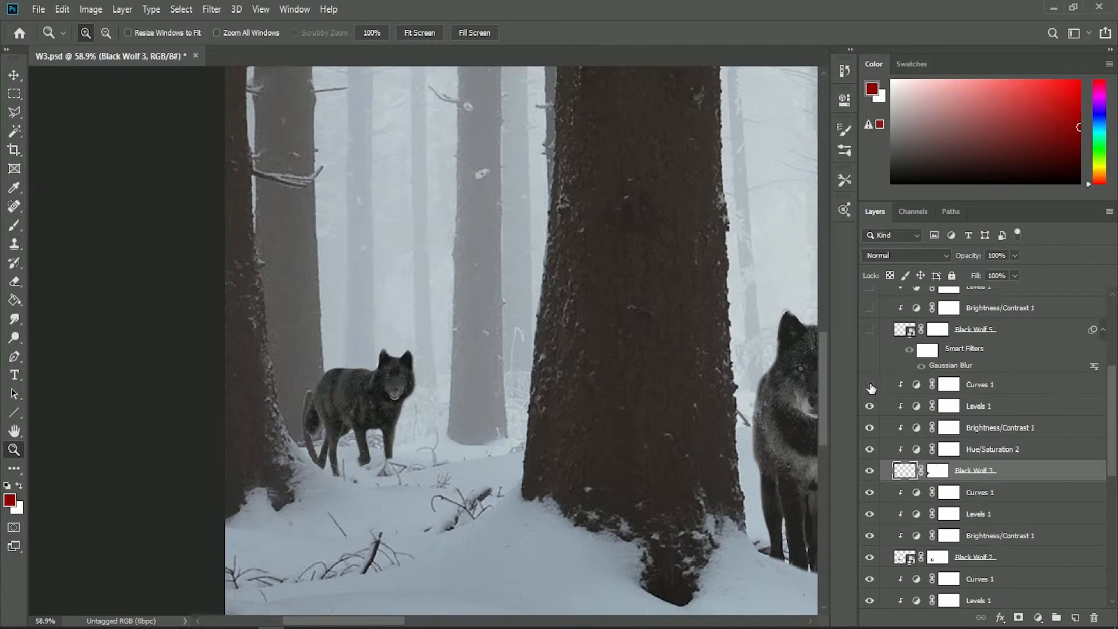
pyautogui.click(871, 385)
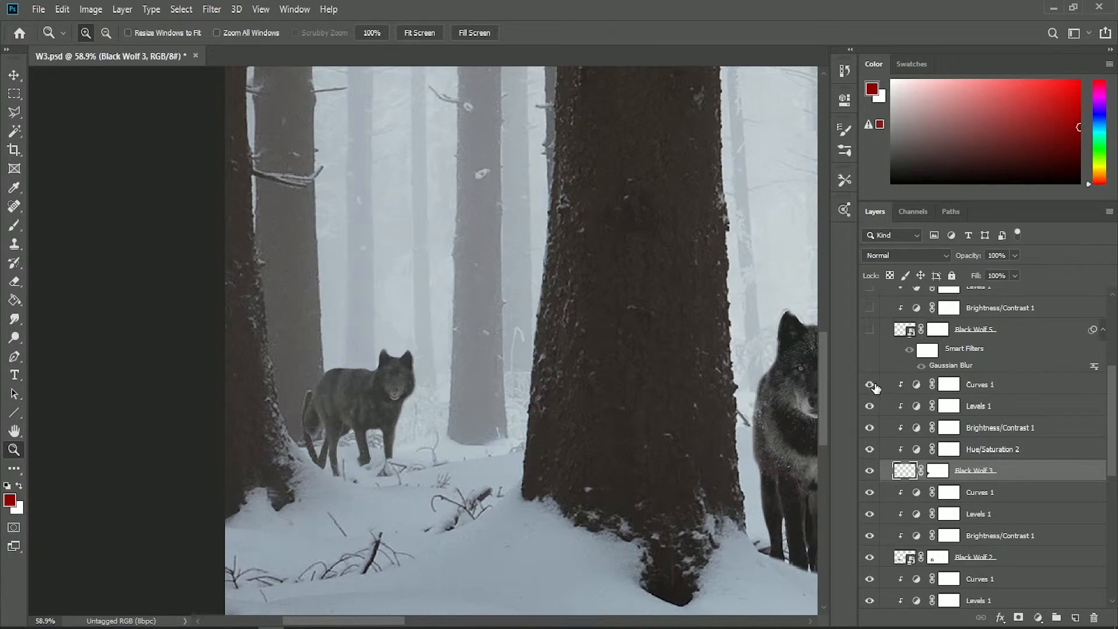
# Step: Compare Black Wolf 3 with and without its Curves 1 adjustment, review the curve's settings and check the whole scene
pyautogui.click(870, 385)
pyautogui.click(871, 385)
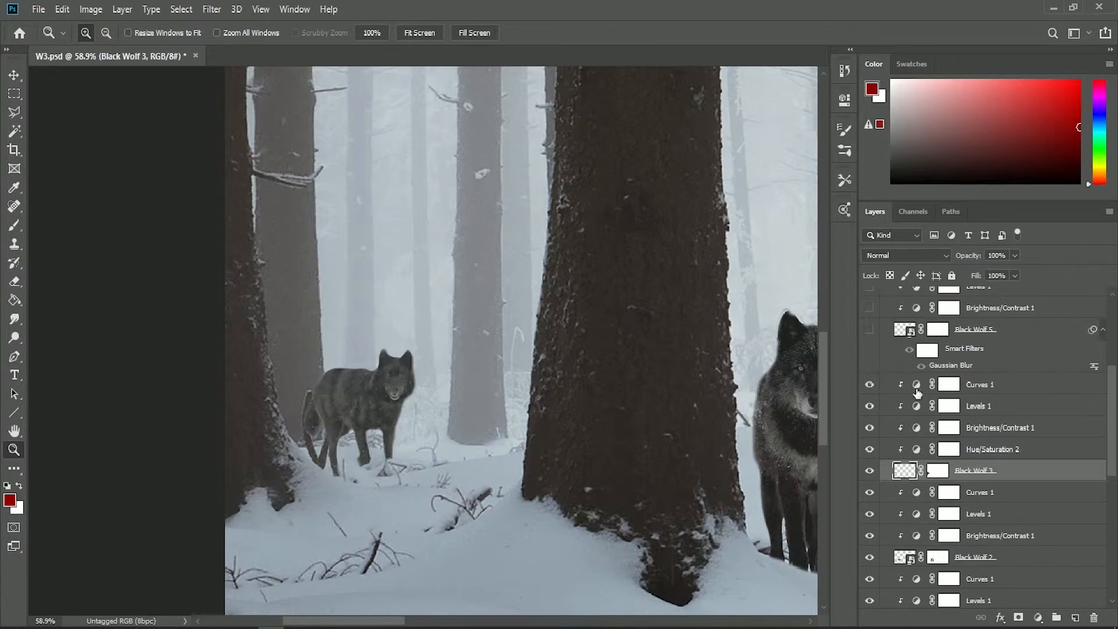
pyautogui.click(870, 385)
pyautogui.click(870, 385)
pyautogui.doubleClick(916, 387)
pyautogui.click(804, 95)
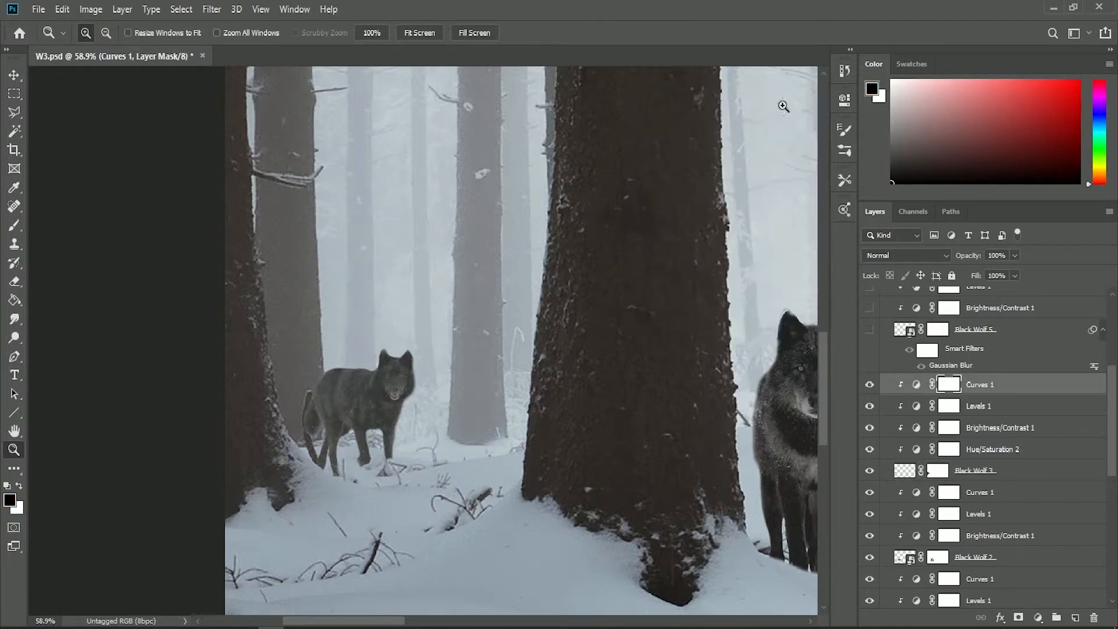
pyautogui.hotkey('ctrl', '0')
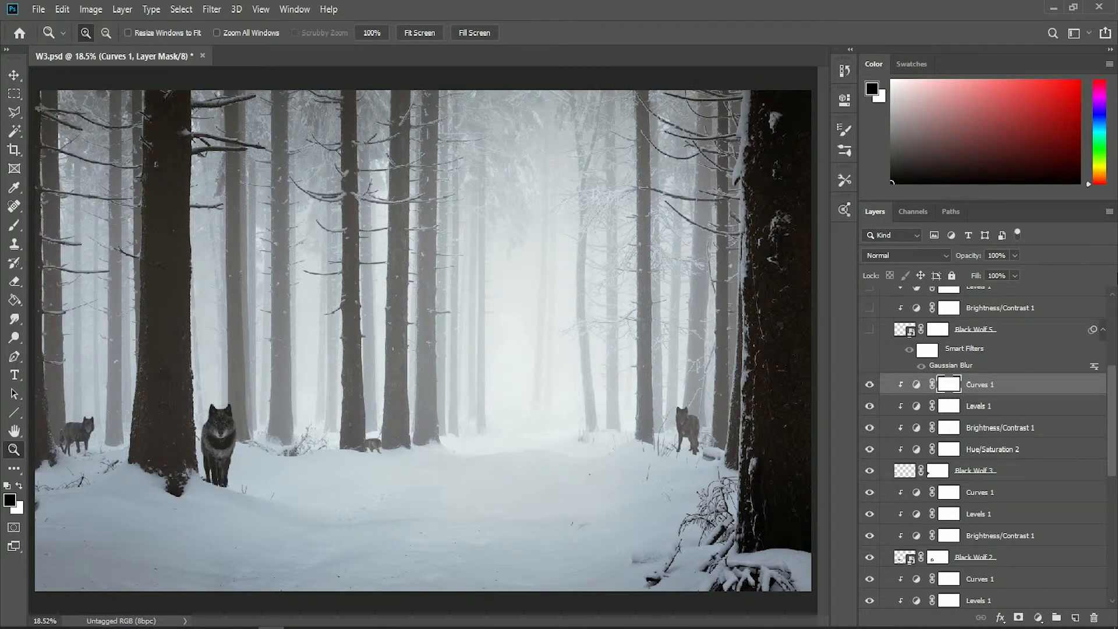
# Step: Show the Black Wolf 5 layer and examine the distant wolf on the snowy path up close
pyautogui.click(1113, 294)
pyautogui.click(1113, 295)
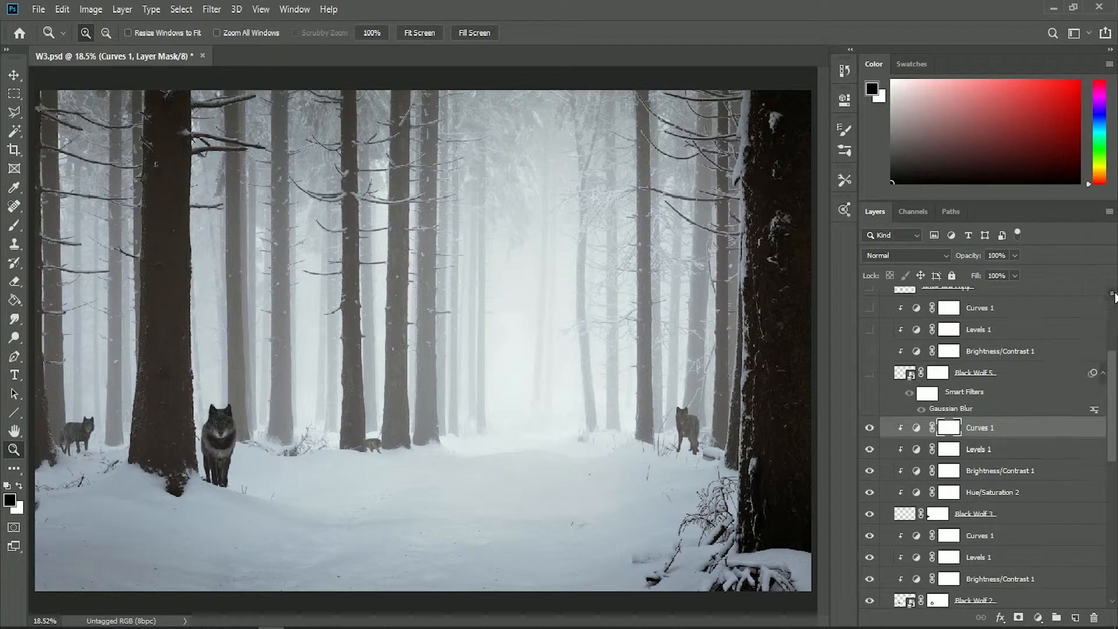
pyautogui.click(1113, 294)
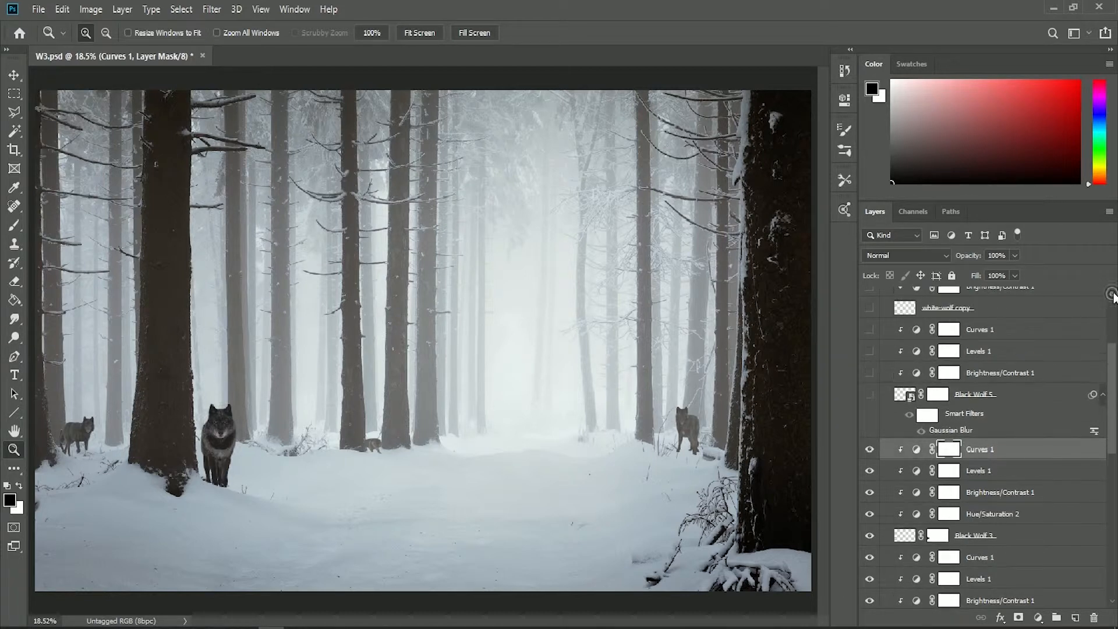
pyautogui.click(870, 394)
pyautogui.moveTo(485, 407); pyautogui.dragTo(543, 459)
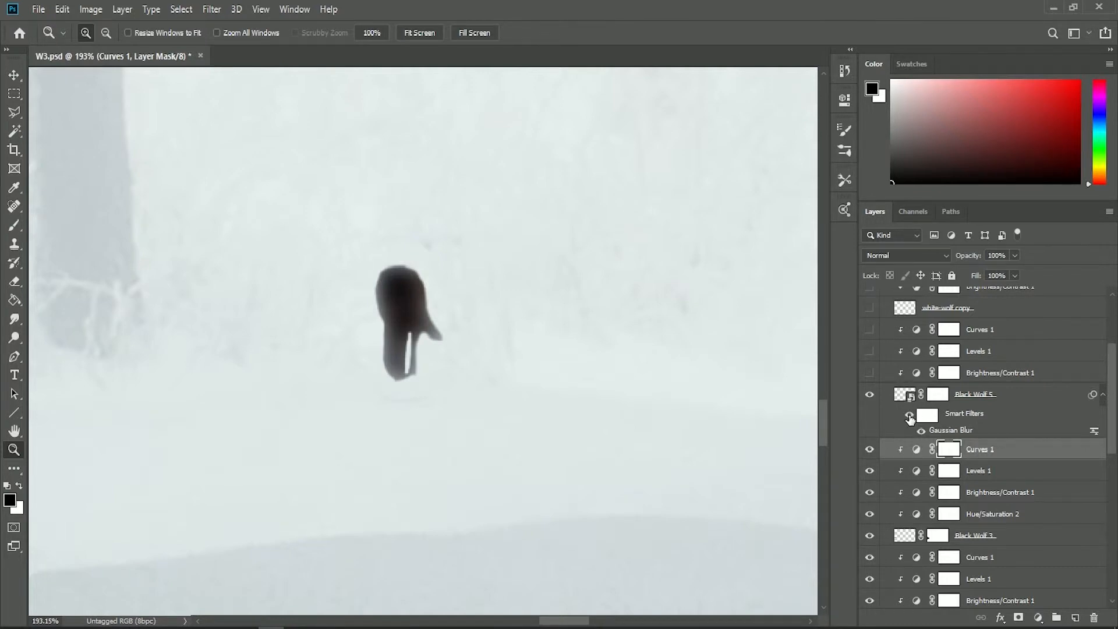
# Step: Toggle Black Wolf 5's smart filters off and on, and show its clipped Brightness/Contrast 1, Levels 1 and Curves 1 adjustments
pyautogui.click(911, 419)
pyautogui.click(910, 416)
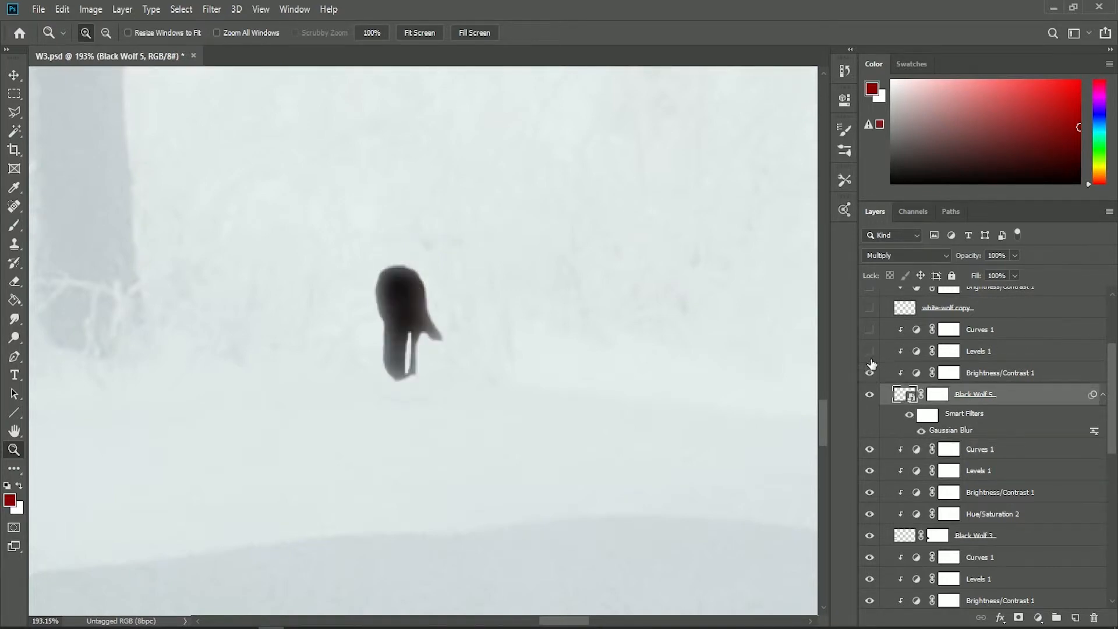
pyautogui.moveTo(869, 374); pyautogui.dragTo(870, 332)
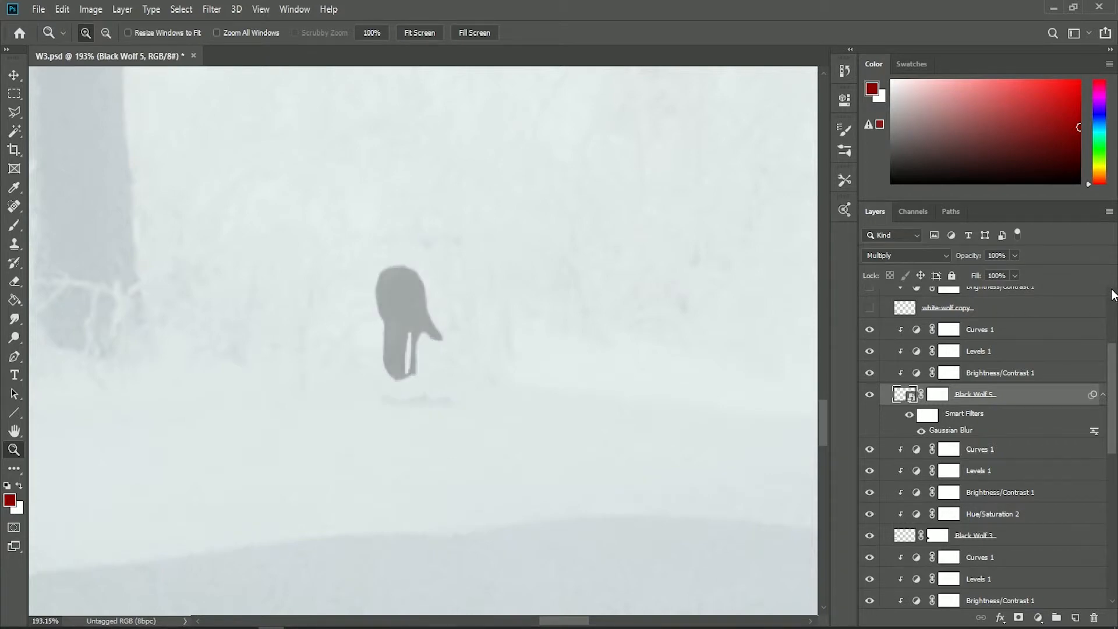
pyautogui.hotkey('ctrl', '0')
# Step: Show the white-wolf copy layer and inspect the wolf up close and within the whole scene
pyautogui.scroll(2, 868, 377)
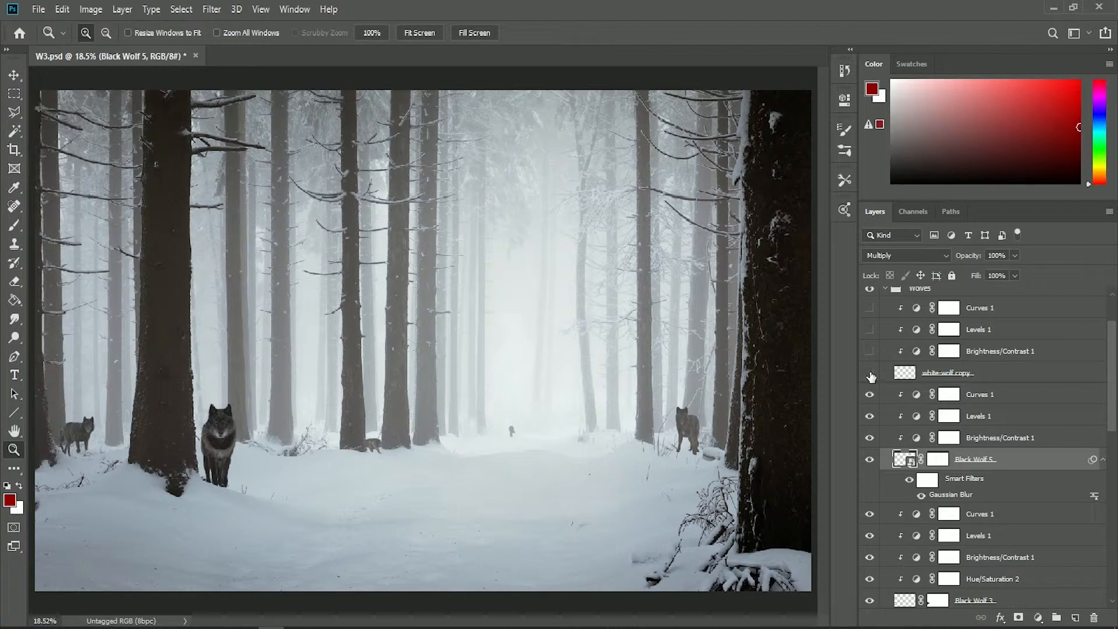
pyautogui.click(870, 376)
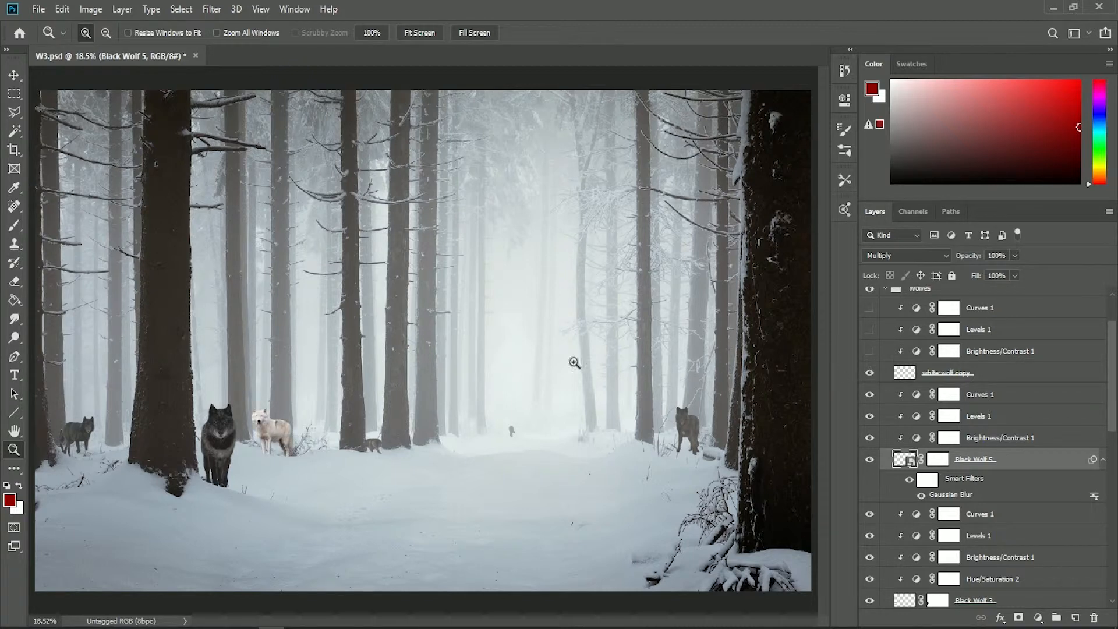
pyautogui.moveTo(219, 386); pyautogui.dragTo(350, 495)
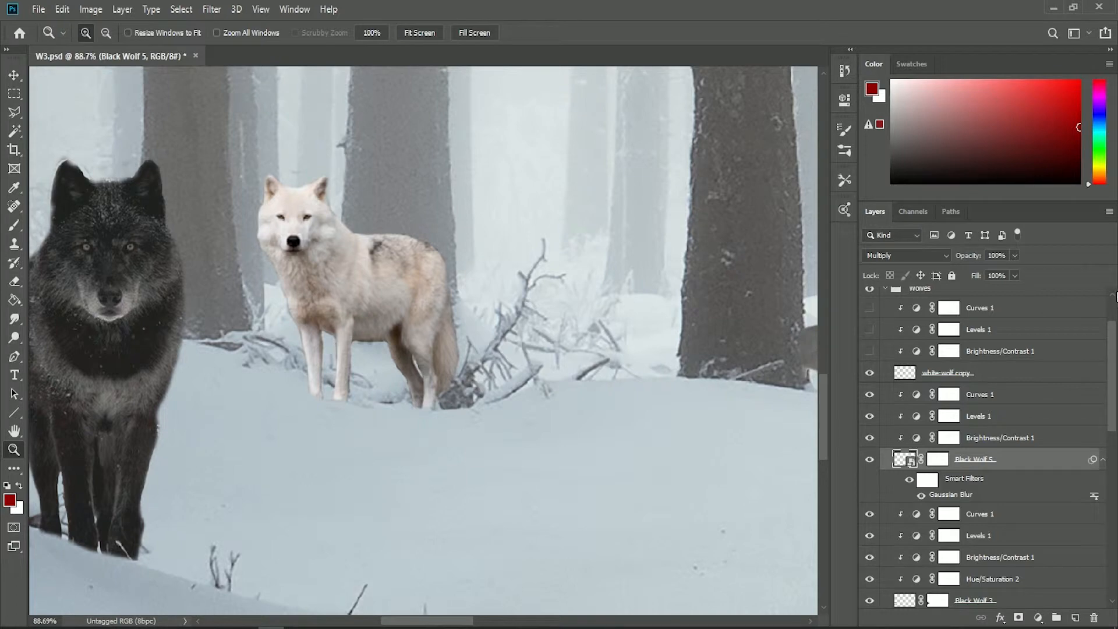
pyautogui.scroll(2, 1114, 297)
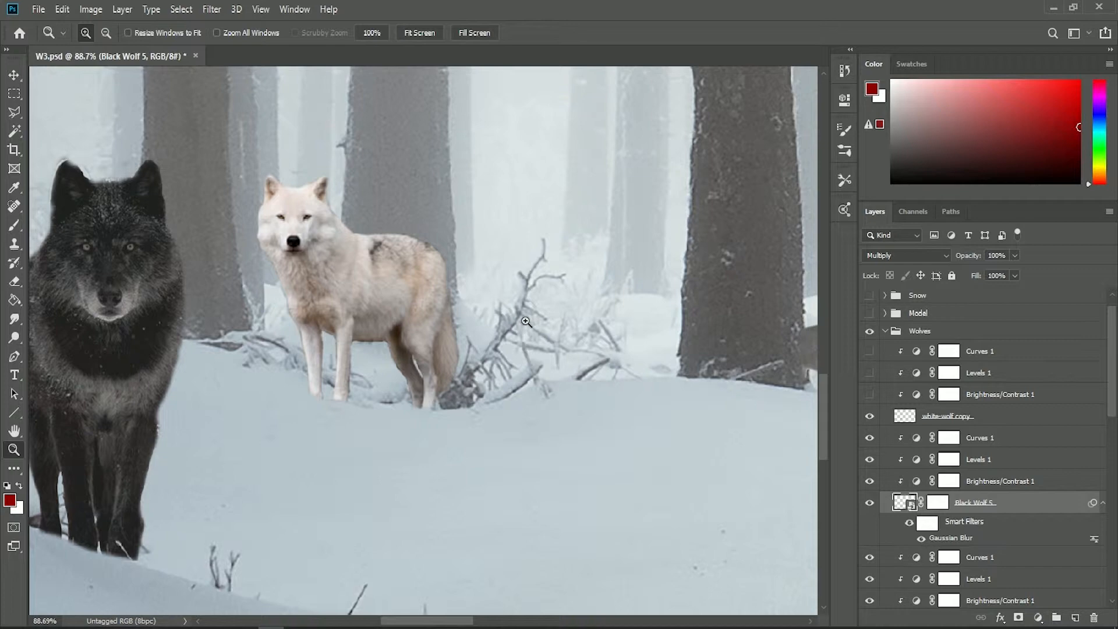
pyautogui.hotkey('ctrl', '0')
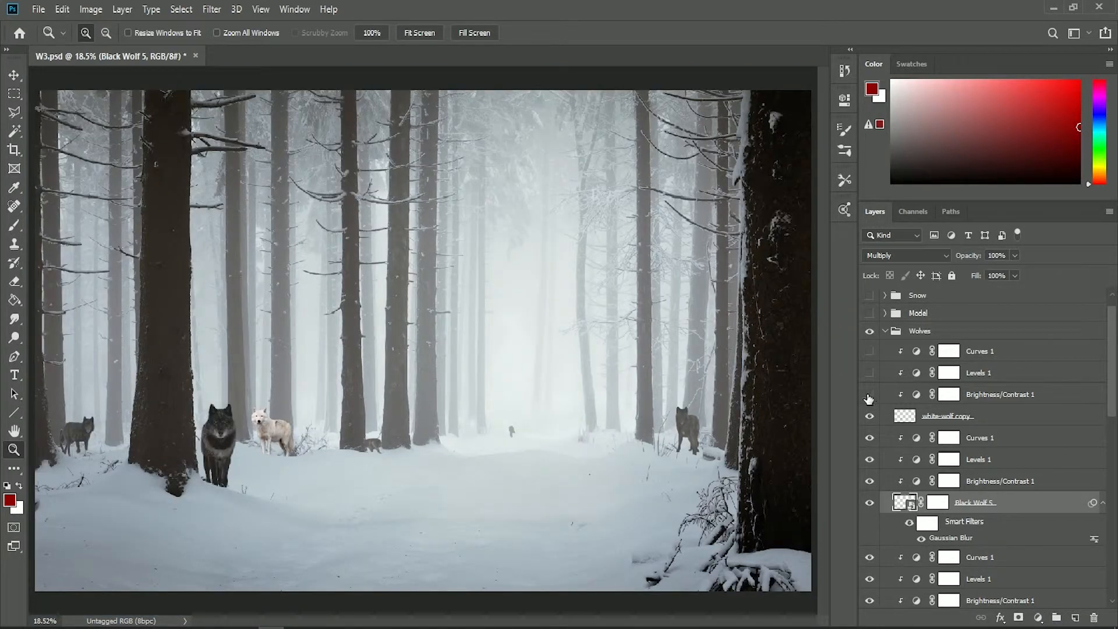
# Step: Show the Brightness/Contrast 1, Levels 1 and Curves 1 adjustments clipped to white-wolf copy and check the result in the whole scene
pyautogui.moveTo(170, 284); pyautogui.dragTo(408, 495)
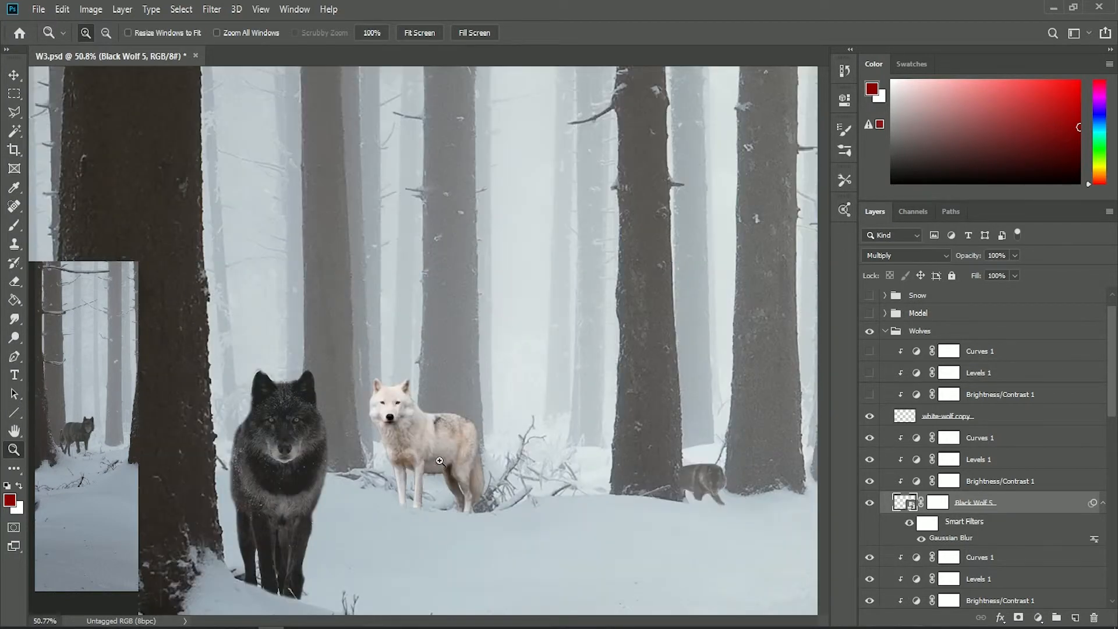
pyautogui.click(870, 396)
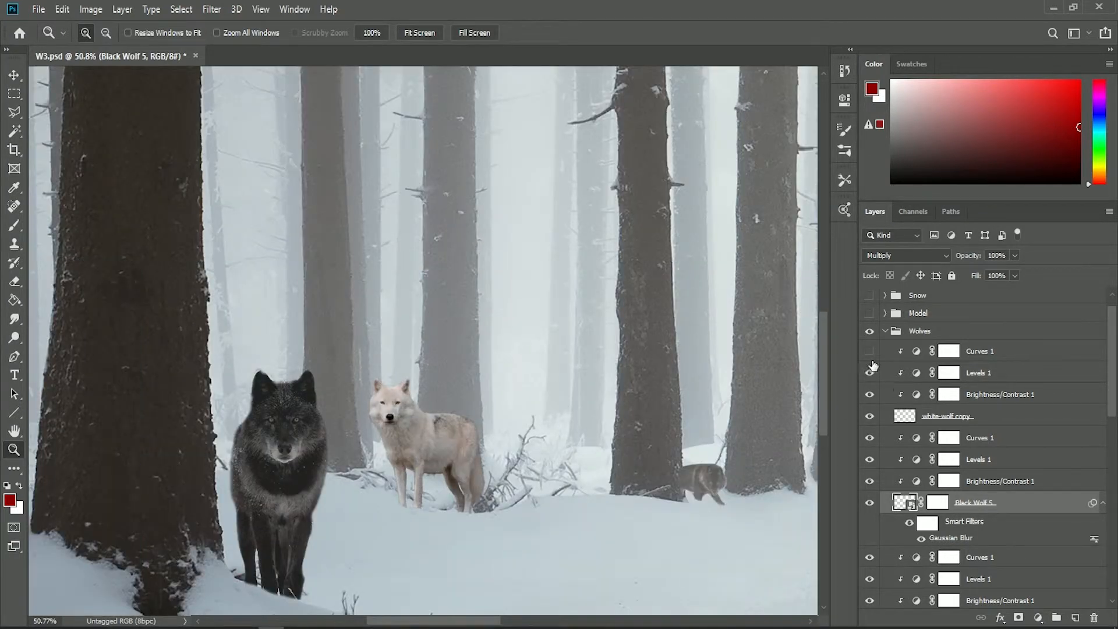
pyautogui.click(870, 353)
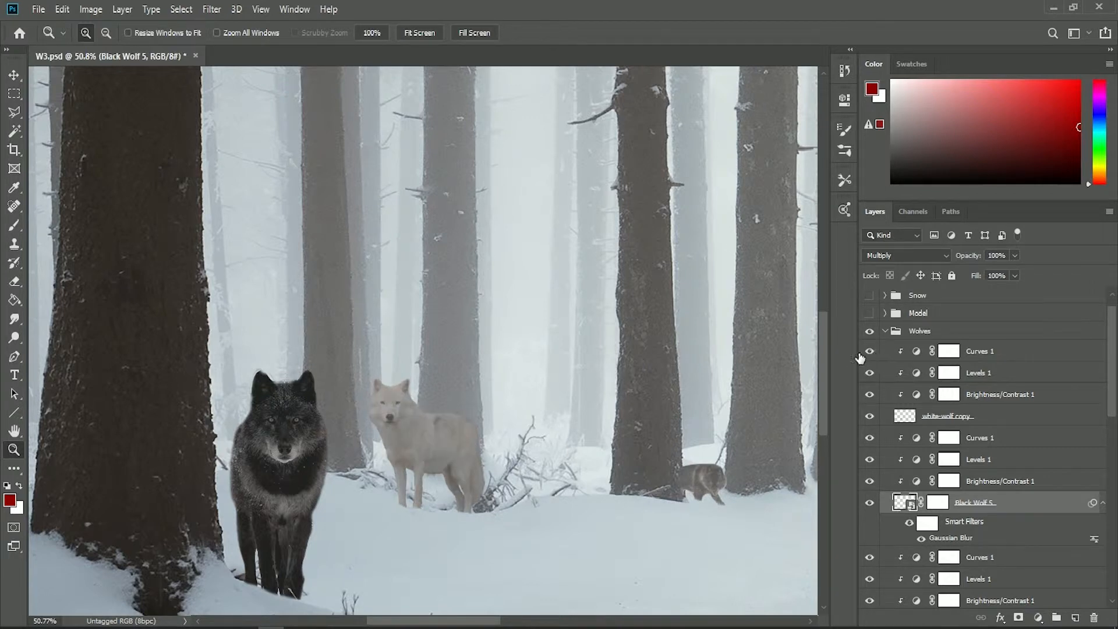
pyautogui.hotkey('ctrl', '0')
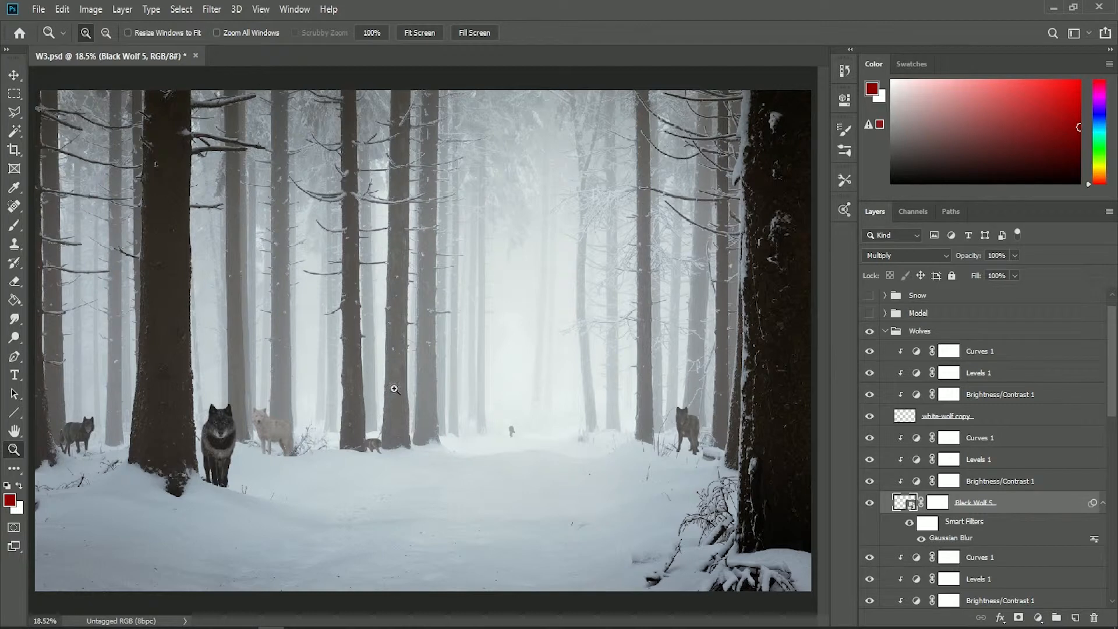
# Step: Collapse the Wolves group and compare the scene with the group hidden and shown
pyautogui.click(886, 332)
pyautogui.click(870, 354)
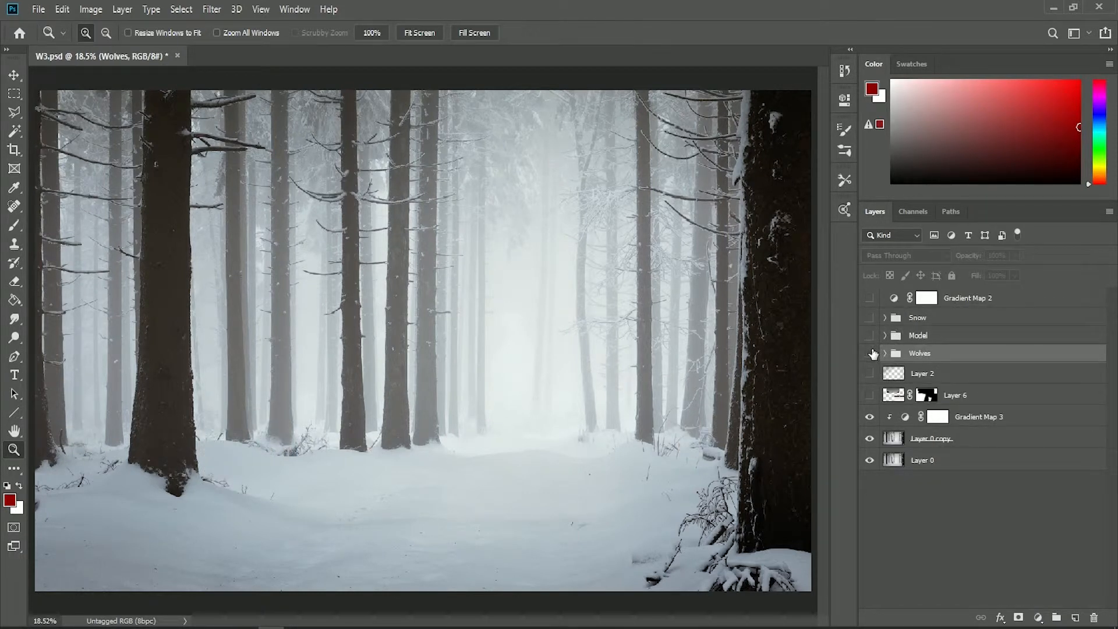
pyautogui.click(870, 354)
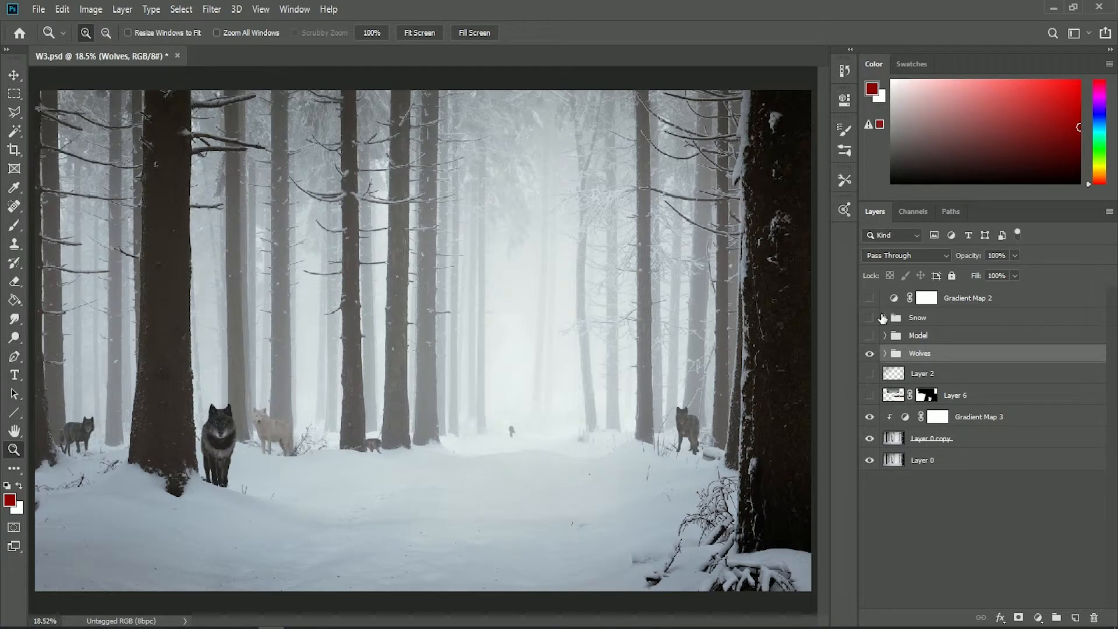
# Step: Expand the Model group, turn on its visibility and show the IMG_0088 layer of the walking man
pyautogui.click(884, 335)
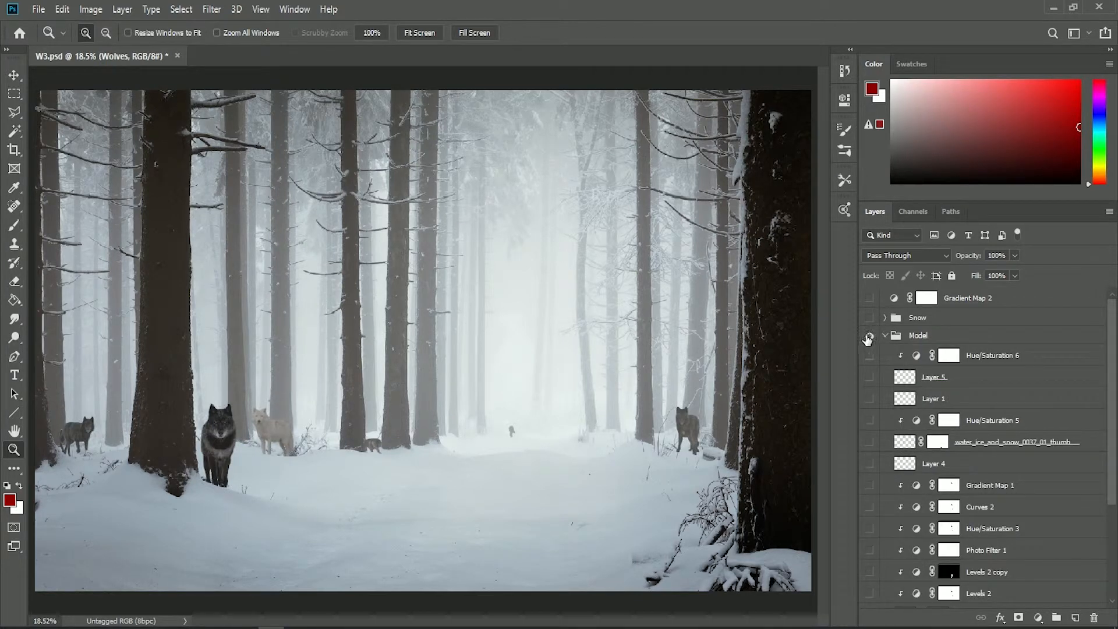
pyautogui.click(869, 336)
pyautogui.moveTo(1113, 338); pyautogui.dragTo(1099, 474)
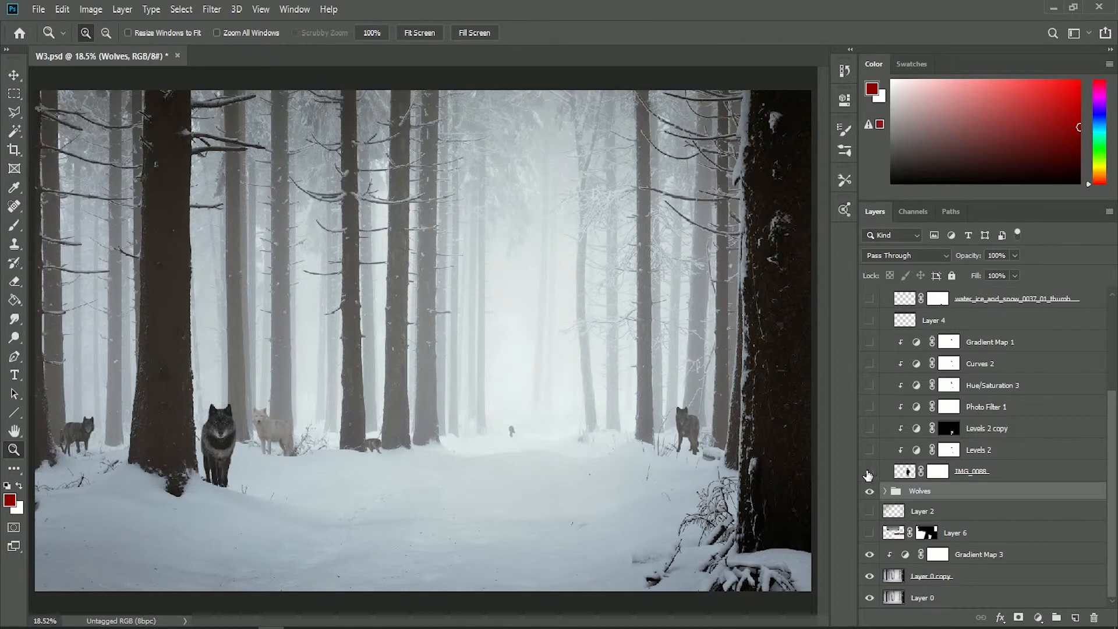
pyautogui.click(870, 472)
# Step: Compare the man's hair and hat edges with the IMG_0088 layer mask disabled and enabled
pyautogui.rightClick(940, 472)
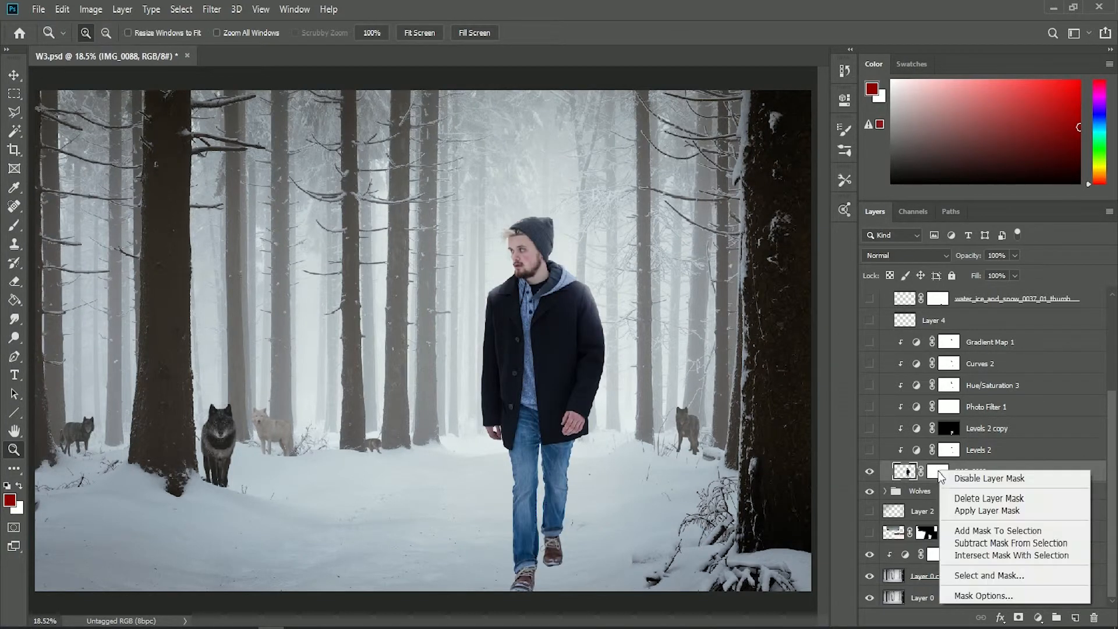
pyautogui.click(954, 479)
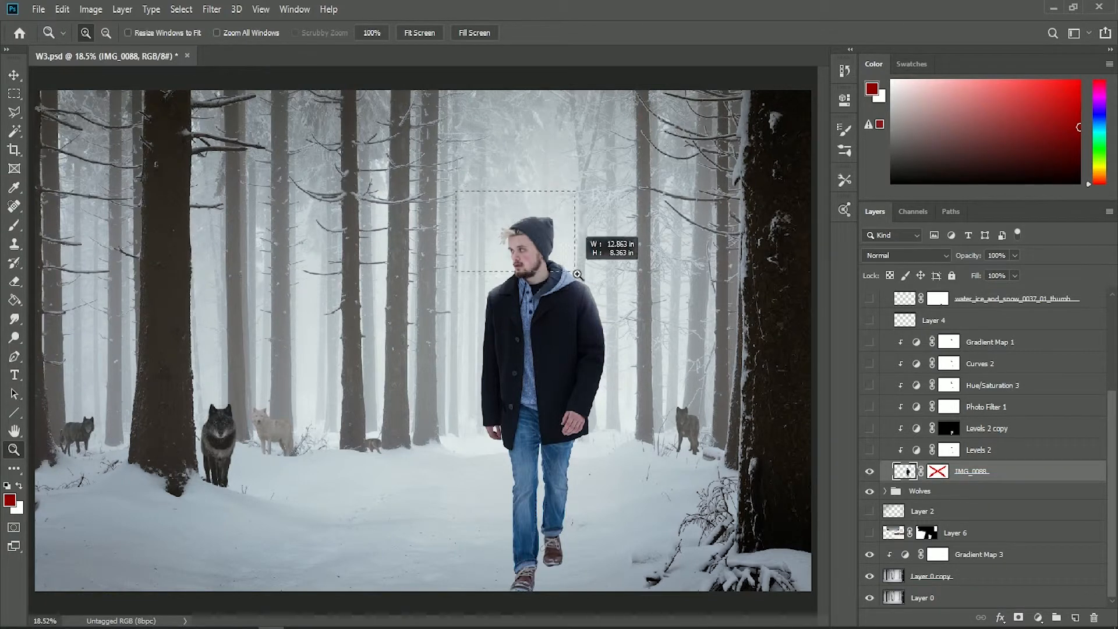
pyautogui.moveTo(452, 196); pyautogui.dragTo(598, 289)
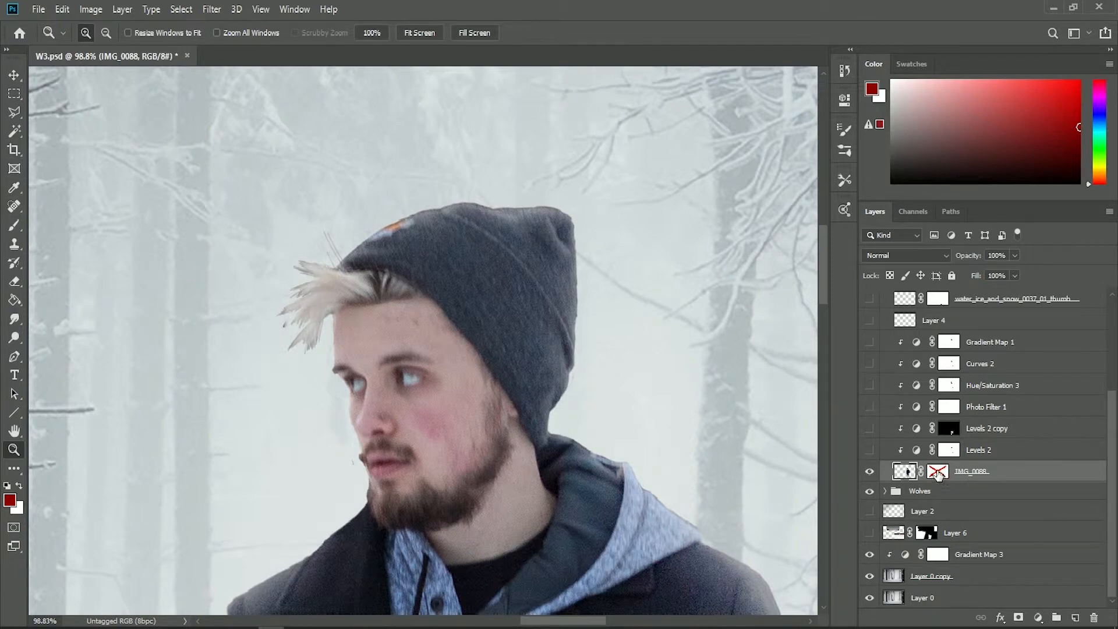
pyautogui.rightClick(938, 473)
pyautogui.click(965, 480)
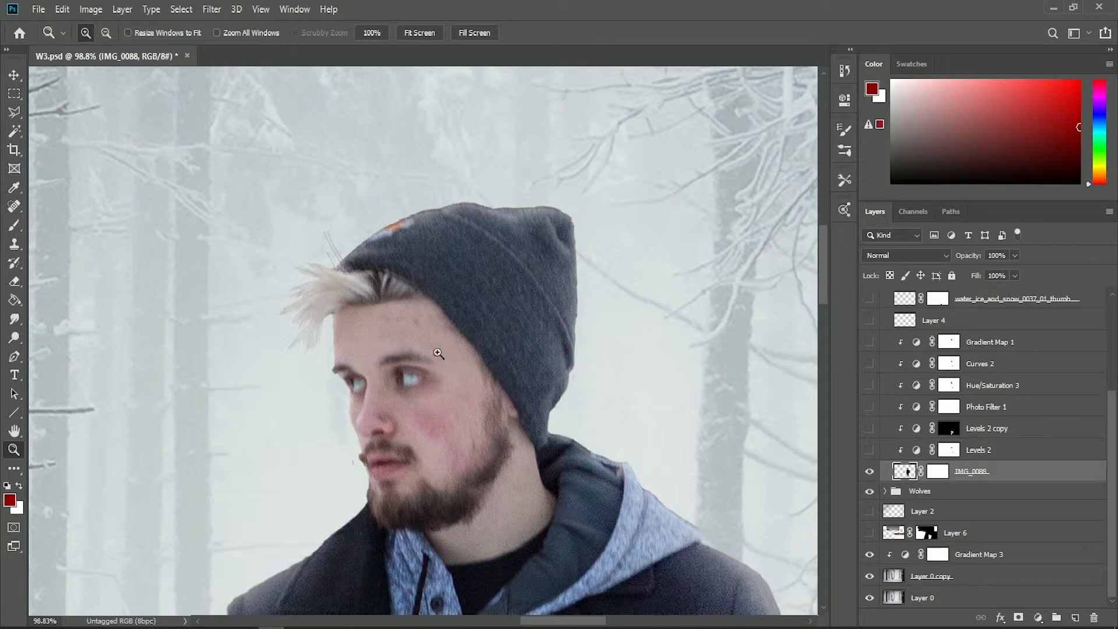
pyautogui.hotkey('ctrl', '0')
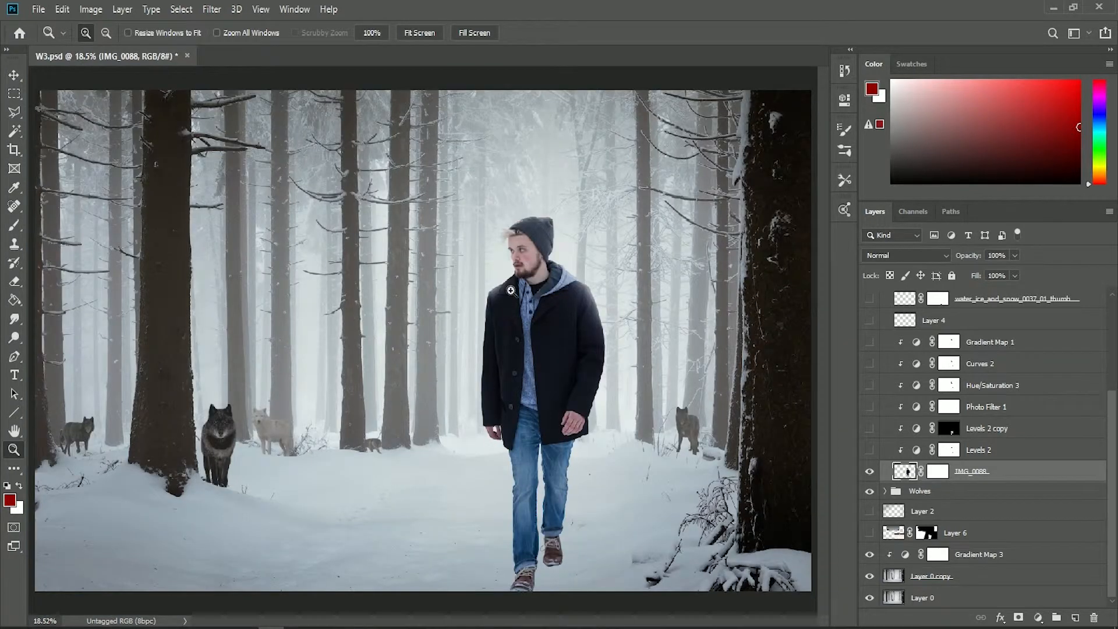
# Step: Switch to the 20190217 Winter Woods and Wolves folder in File Explorer and open its Raw subfolder
pyautogui.click(141, 628)
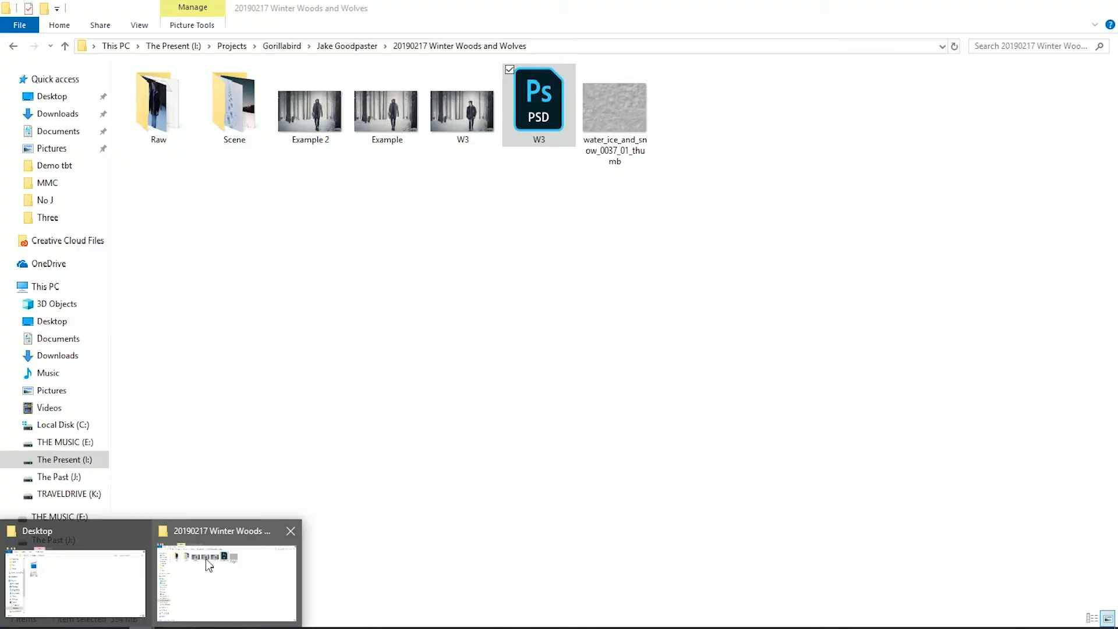
pyautogui.click(206, 561)
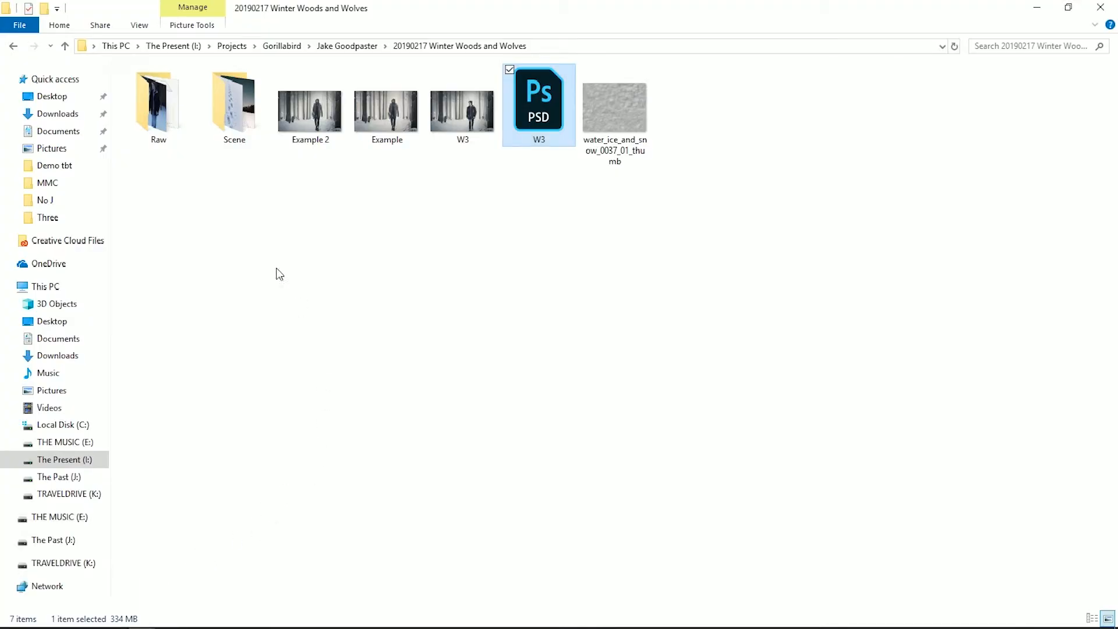
pyautogui.doubleClick(161, 110)
# Step: Search the Start menu for "br" and launch Adobe Bridge
pyautogui.click(48, 627)
pyautogui.write('br')
pyautogui.click(134, 249)
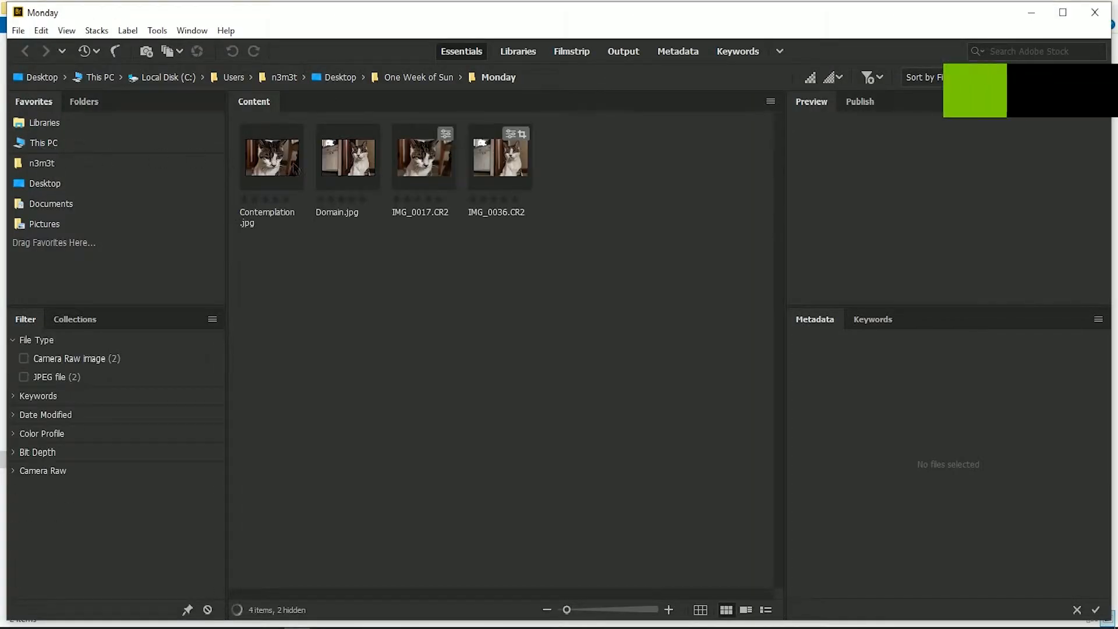
# Step: Browse The Present (I:) drive to the Raw folder of 20190217 Winter Woods and Wolves and preview IMG_0088 copy.CR2 full screen
pyautogui.click(52, 145)
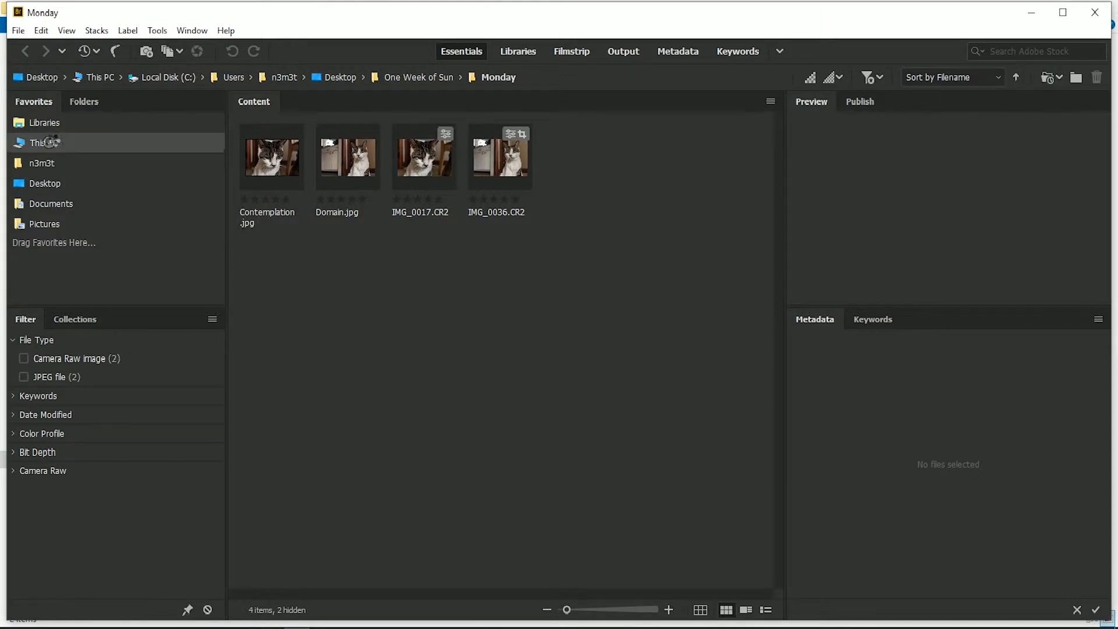
pyautogui.doubleClick(741, 164)
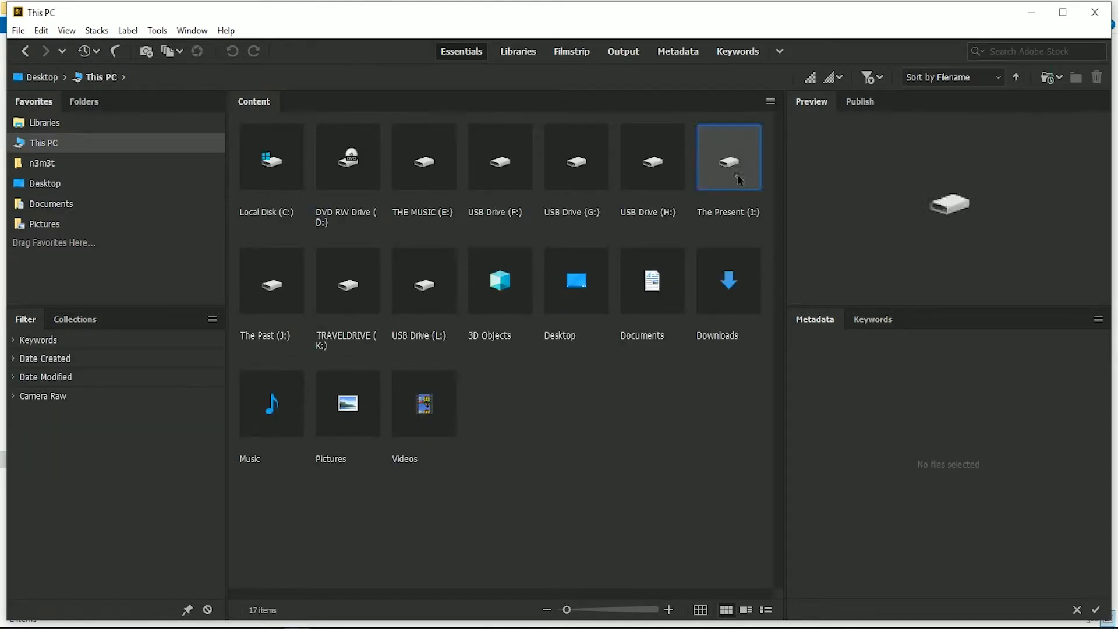
pyautogui.doubleClick(425, 163)
pyautogui.click(428, 170)
pyautogui.doubleClick(511, 175)
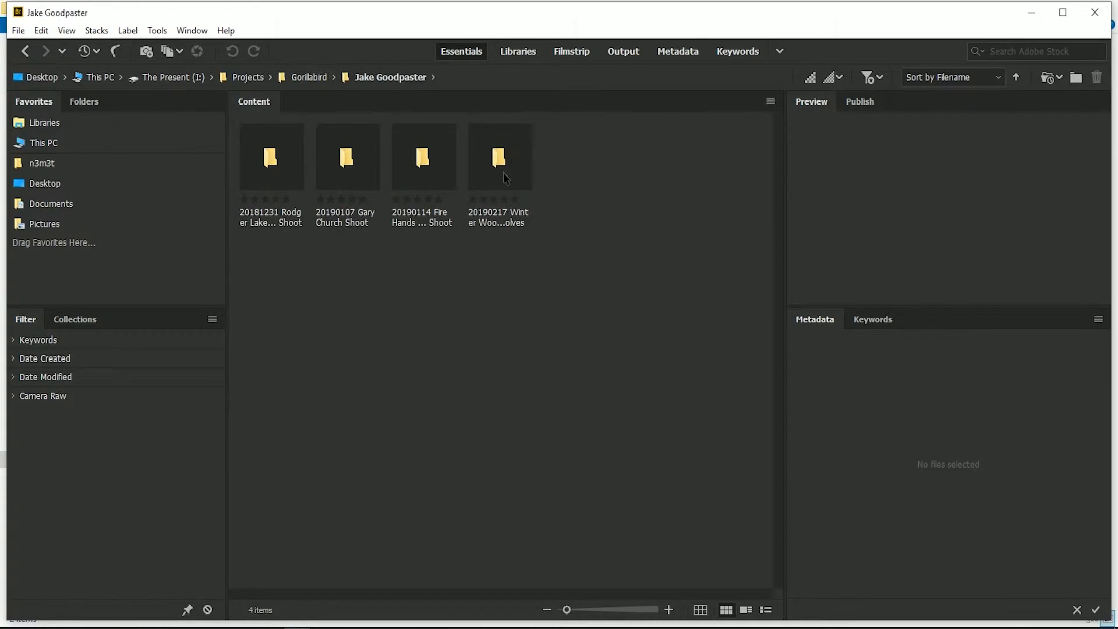
pyautogui.doubleClick(502, 171)
pyautogui.doubleClick(270, 172)
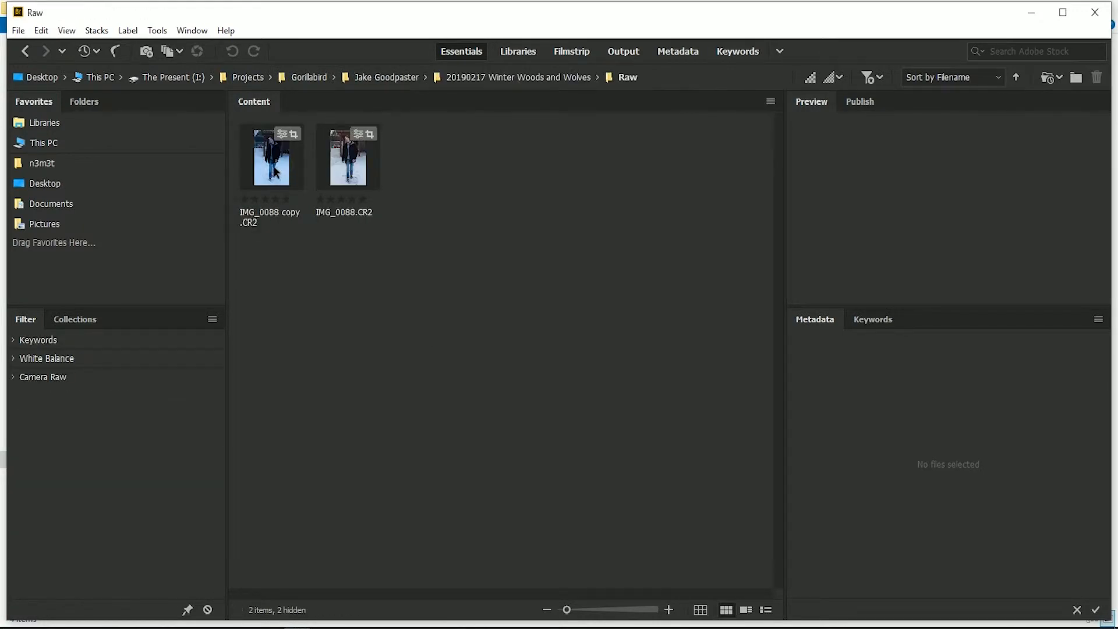
pyautogui.click(279, 174)
pyautogui.press('space')
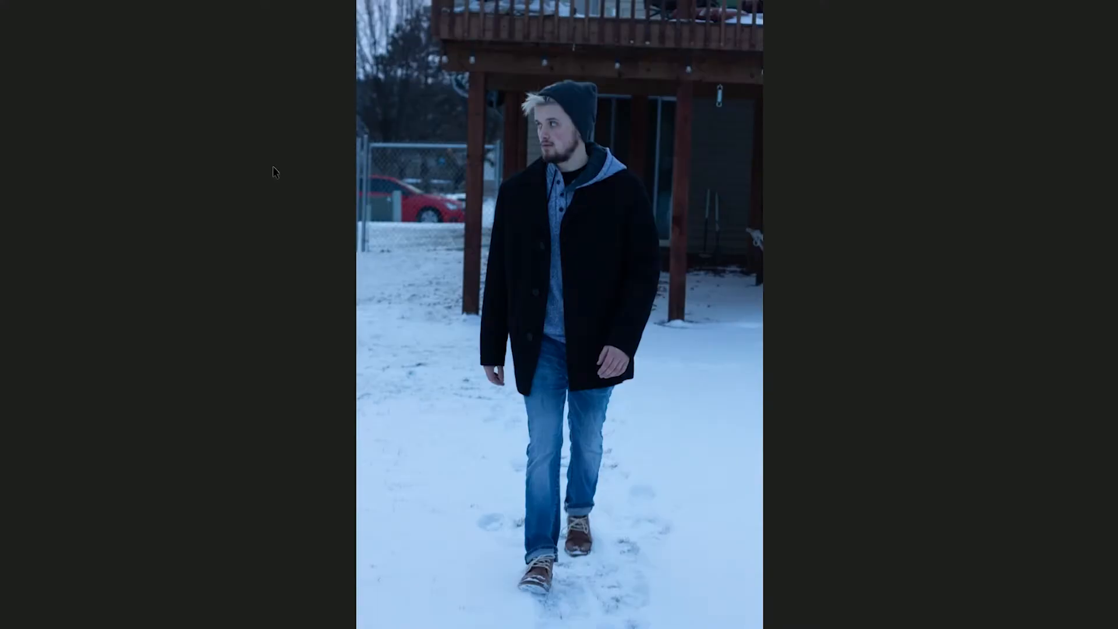
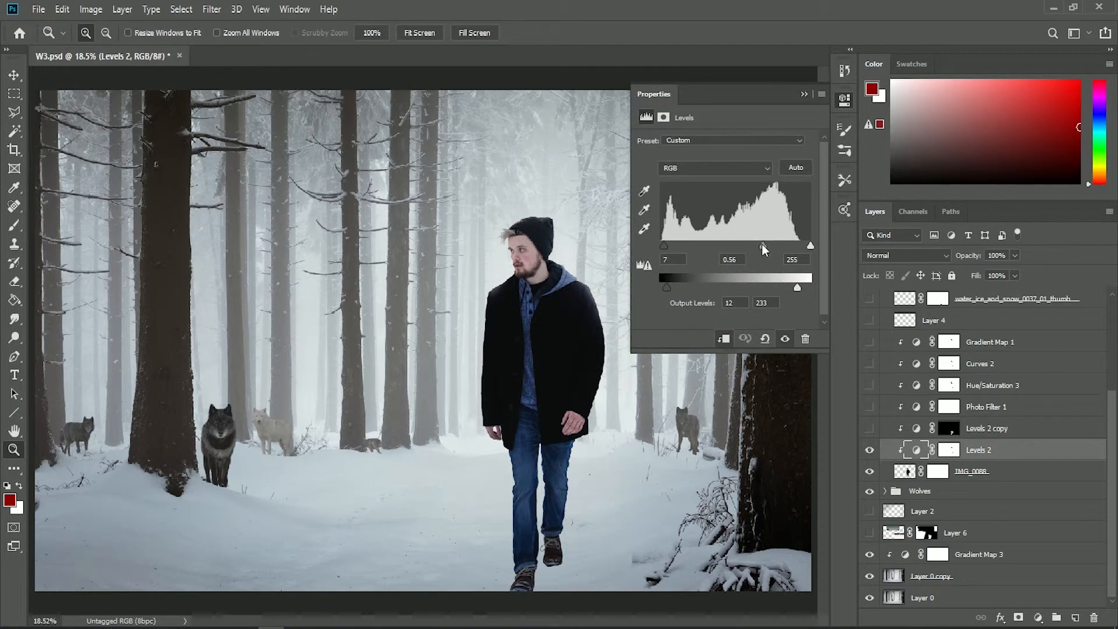
# Step: Adjust the midtones of the Levels 2 adjustment clipped to IMG_0088 and close its settings
pyautogui.moveTo(760, 244)
pyautogui.mouseDown()
pyautogui.moveTo(740, 242)
pyautogui.moveTo(767, 243)
pyautogui.mouseUp()
pyautogui.click(804, 94)
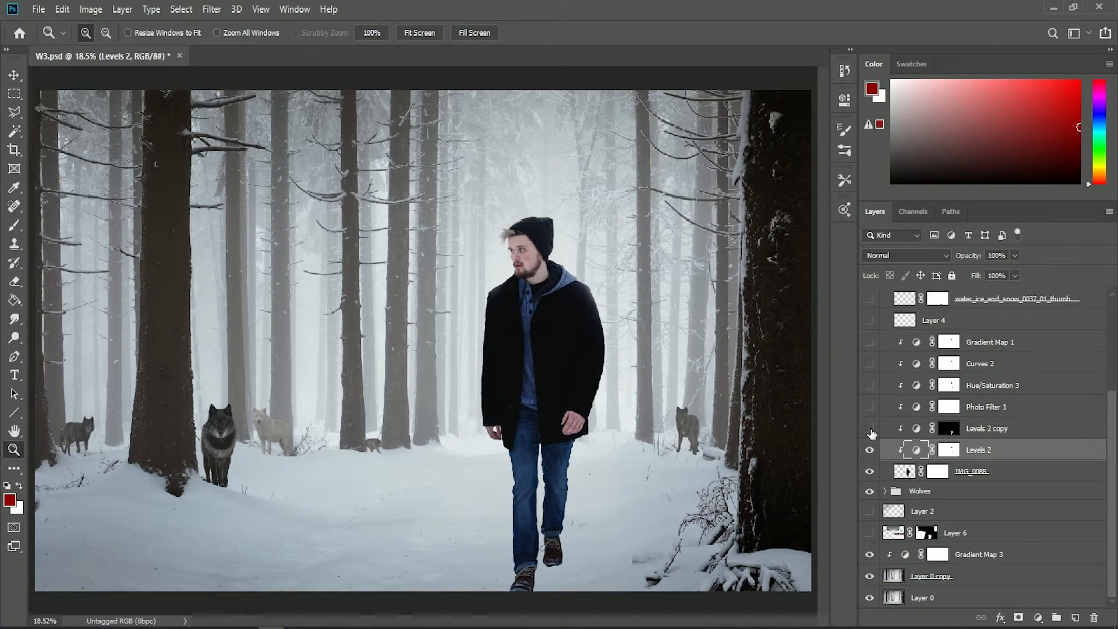
# Step: Show the Levels 2 copy adjustment and compare the man's jeans with it off and on
pyautogui.click(869, 430)
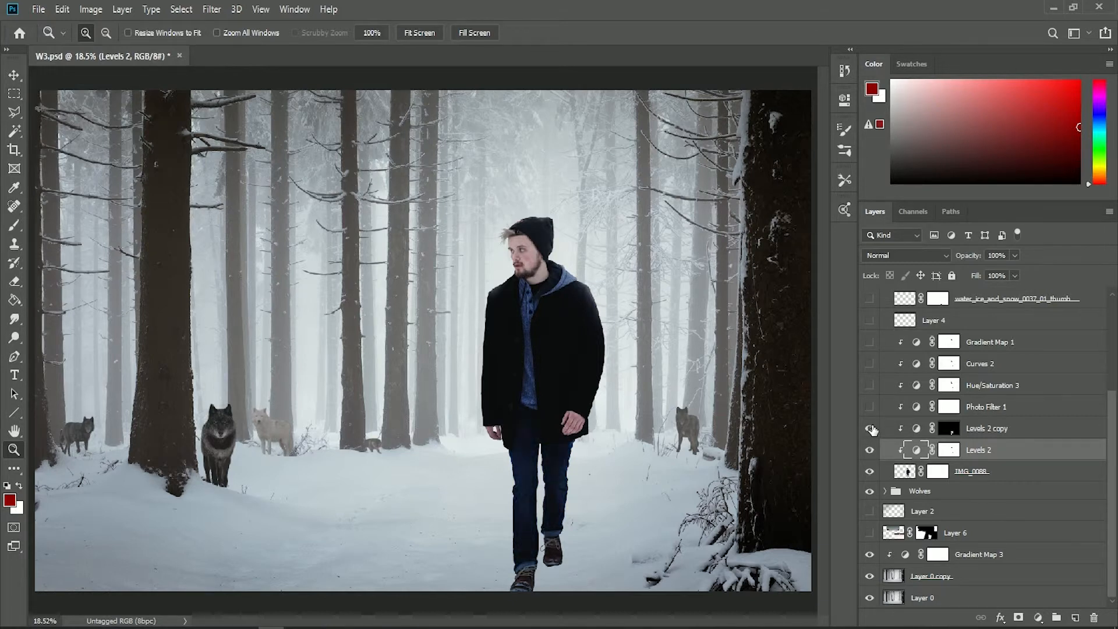
pyautogui.click(870, 430)
pyautogui.click(870, 429)
pyautogui.click(870, 430)
pyautogui.click(870, 429)
# Step: Inspect the Levels 2 copy mask over the man's jeans in Select and Mask and review its Levels settings
pyautogui.click(953, 432)
pyautogui.hotkey('ctrl', 'alt', 'r')
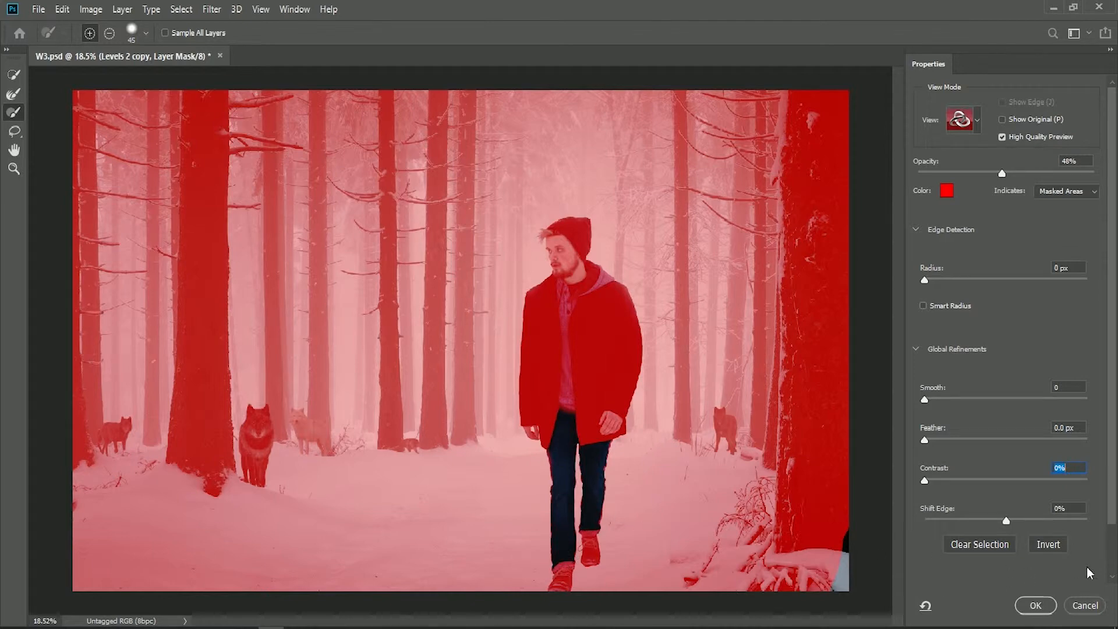
pyautogui.click(1036, 605)
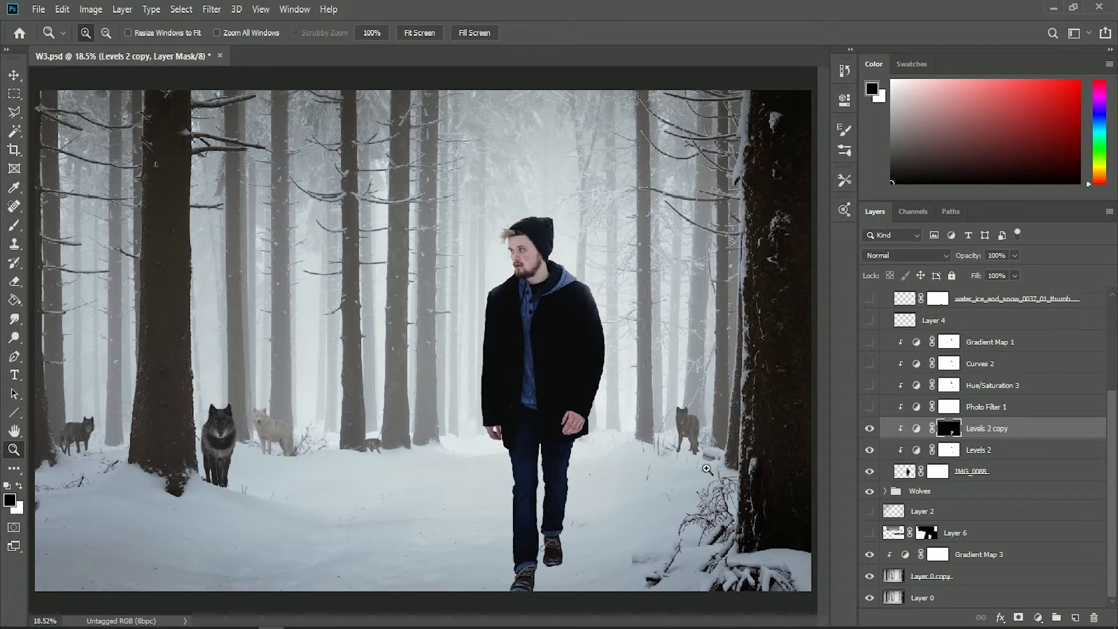
pyautogui.doubleClick(917, 428)
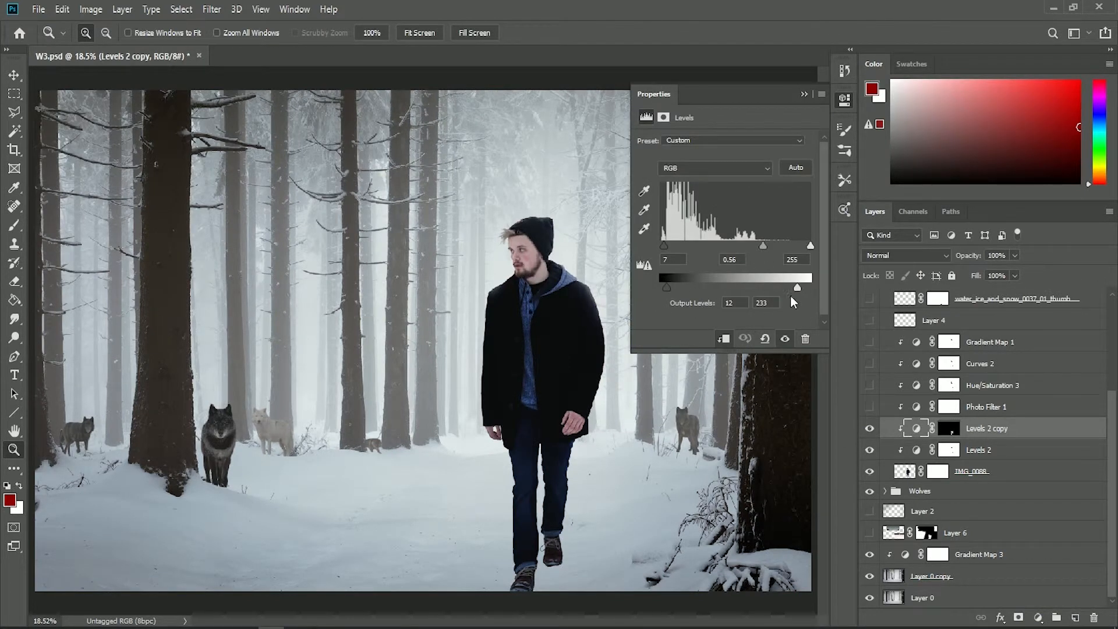
pyautogui.click(848, 99)
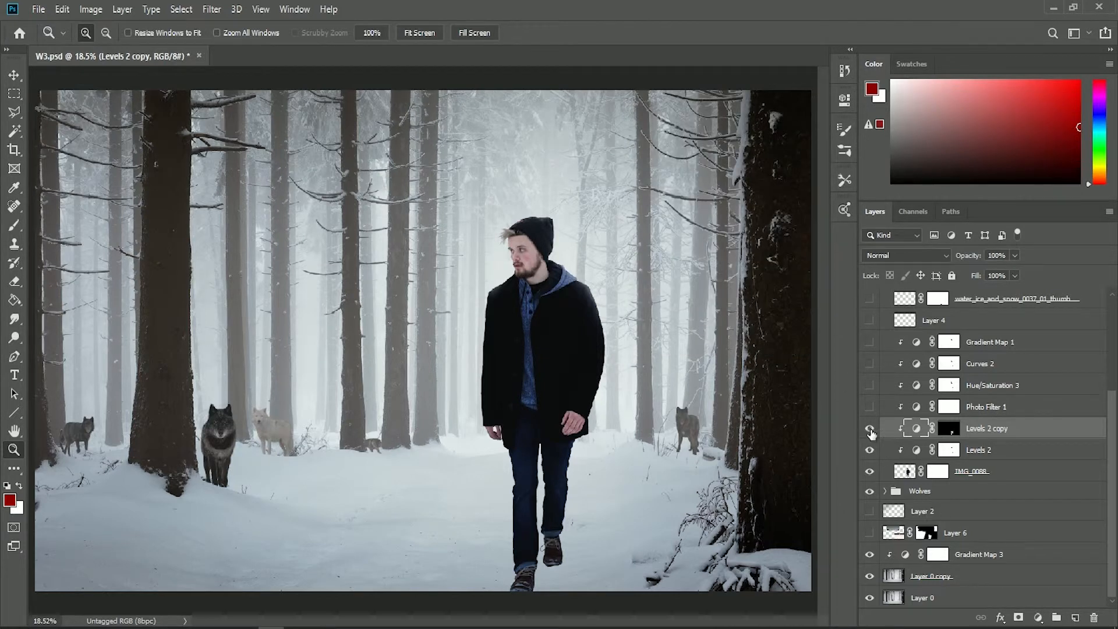
# Step: Show the Photo Filter 1 adjustment clipped to the model and review its color and density settings
pyautogui.click(883, 409)
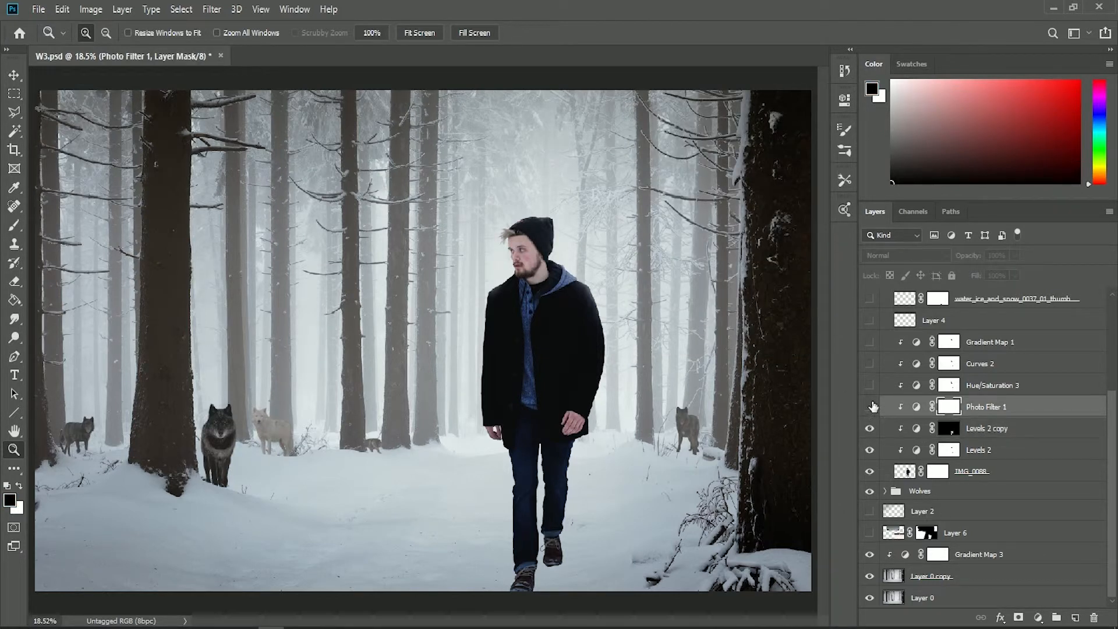
pyautogui.click(870, 407)
pyautogui.doubleClick(916, 407)
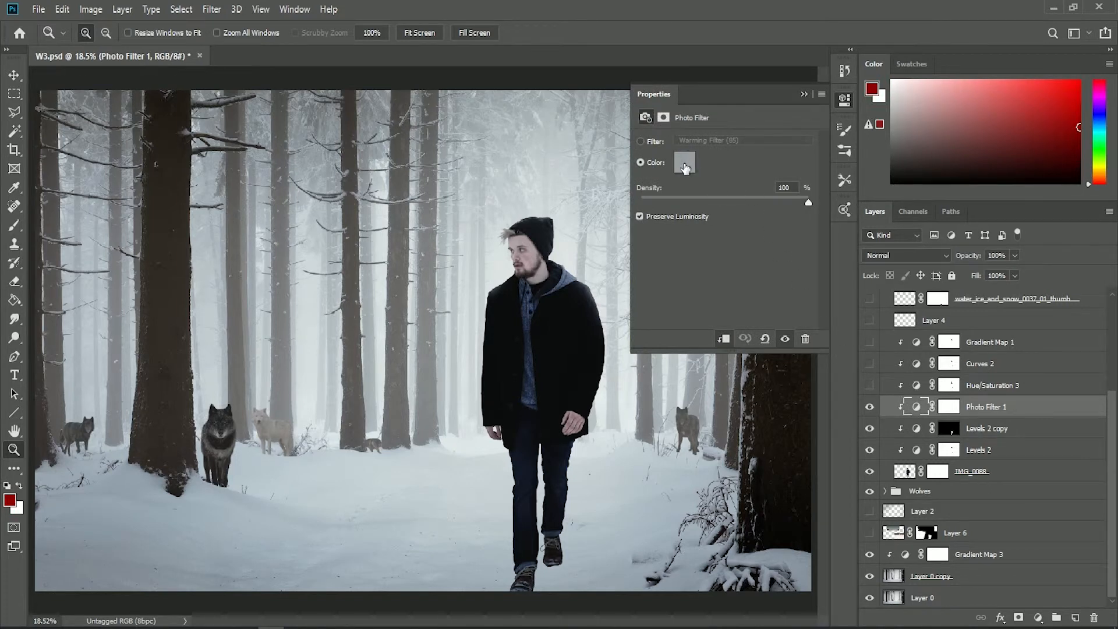
pyautogui.click(804, 94)
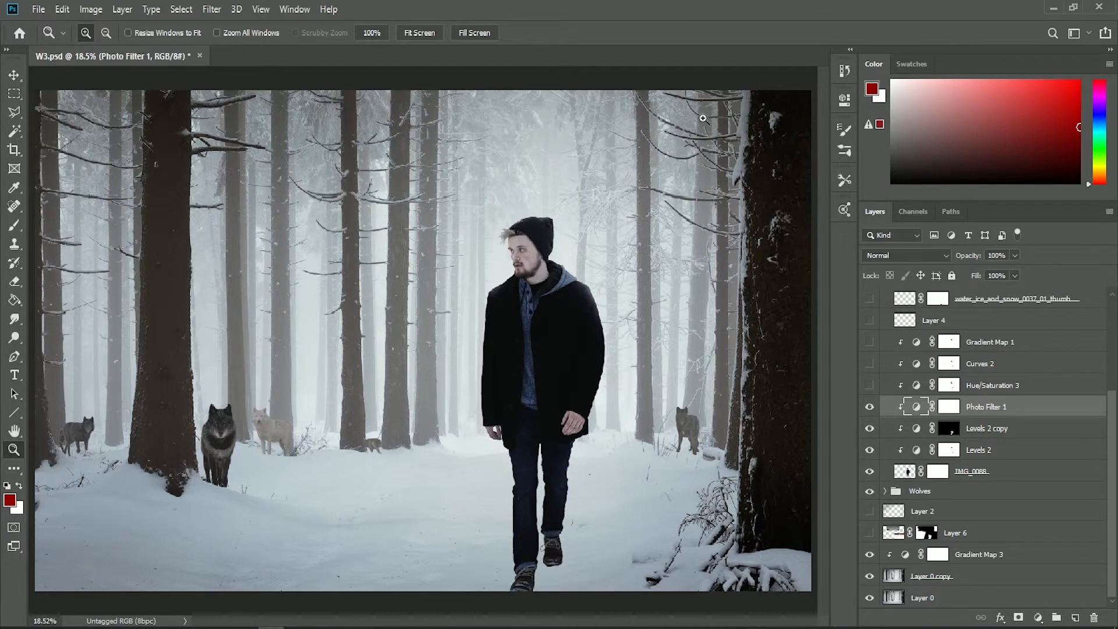
# Step: Show the Hue/Saturation 3 adjustment and compare the man's clothing with it off and on
pyautogui.click(872, 387)
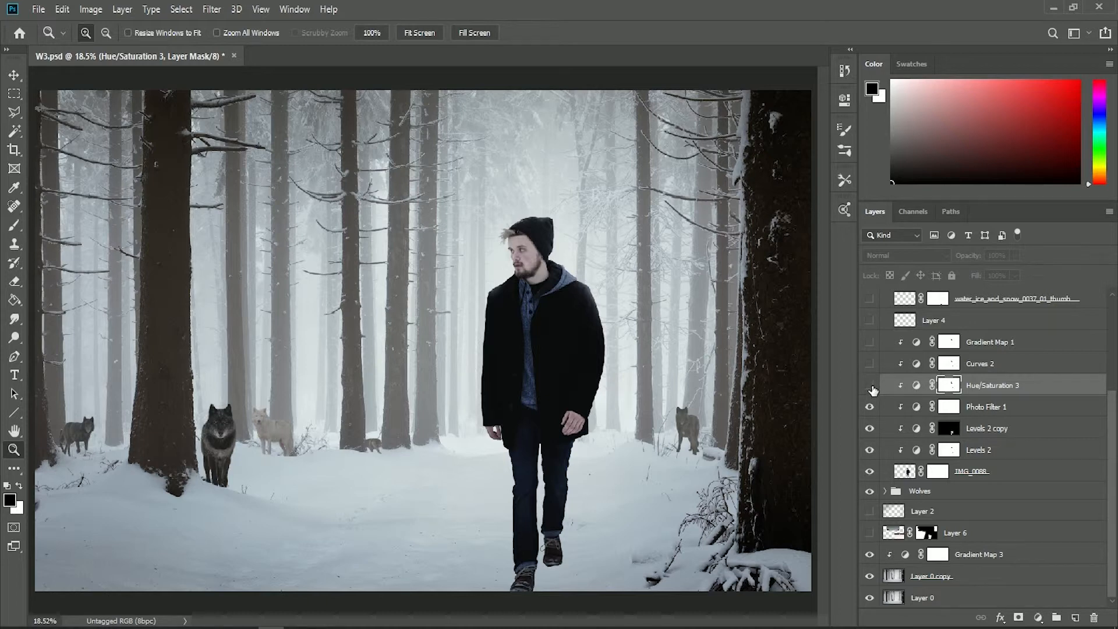
pyautogui.click(871, 387)
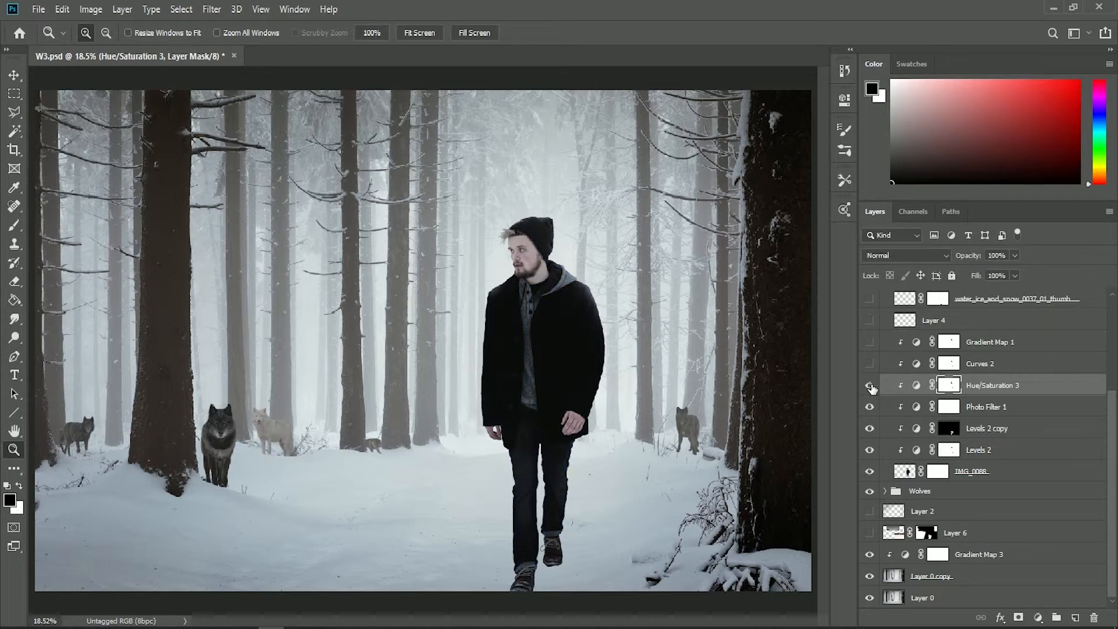
pyautogui.click(870, 387)
pyautogui.click(870, 387)
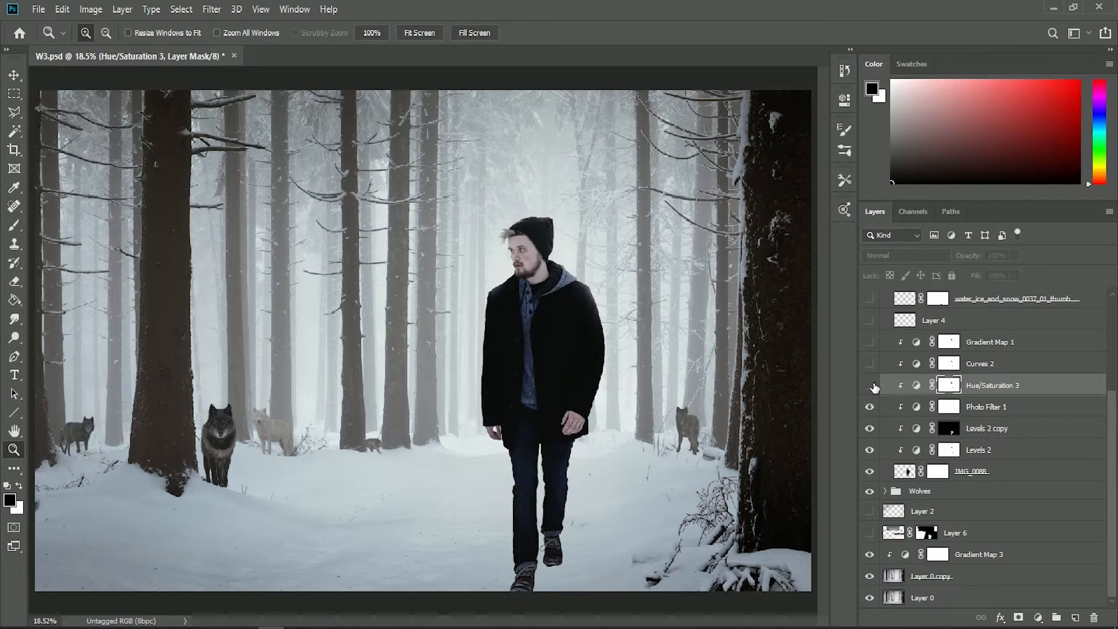
pyautogui.click(873, 387)
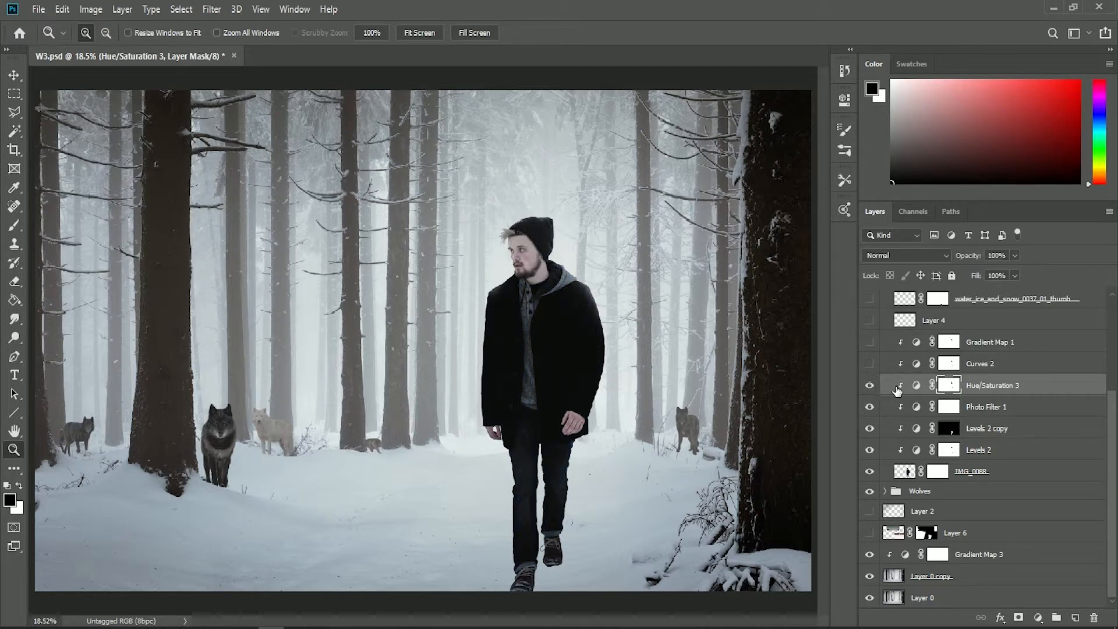
# Step: Show the Curves 2 adjustment clipped to the model and review its curve
pyautogui.click(870, 364)
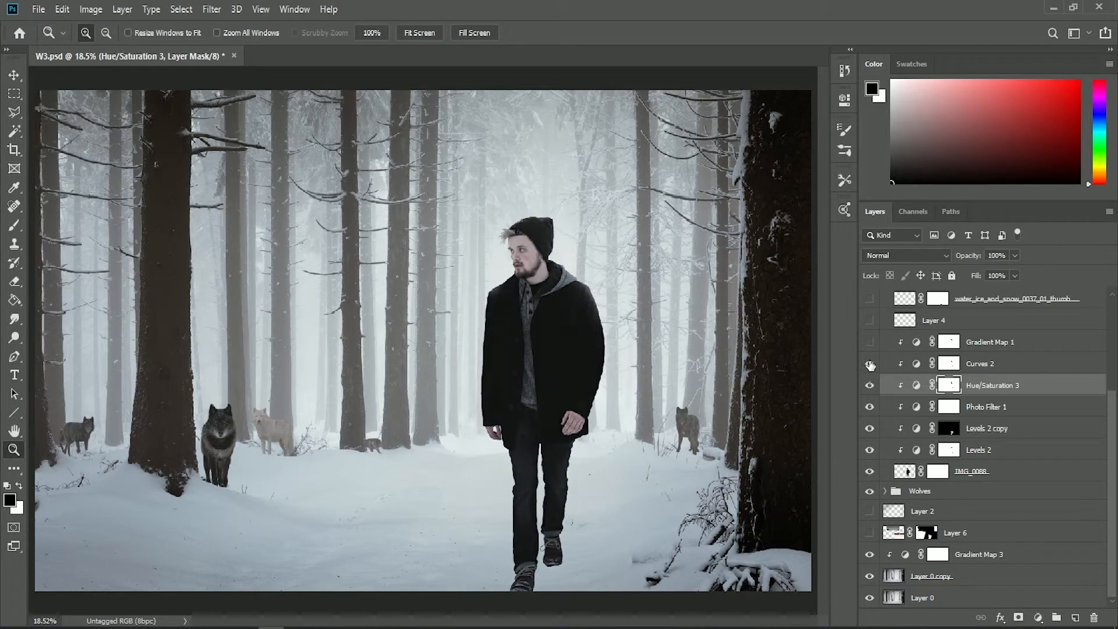
pyautogui.doubleClick(916, 365)
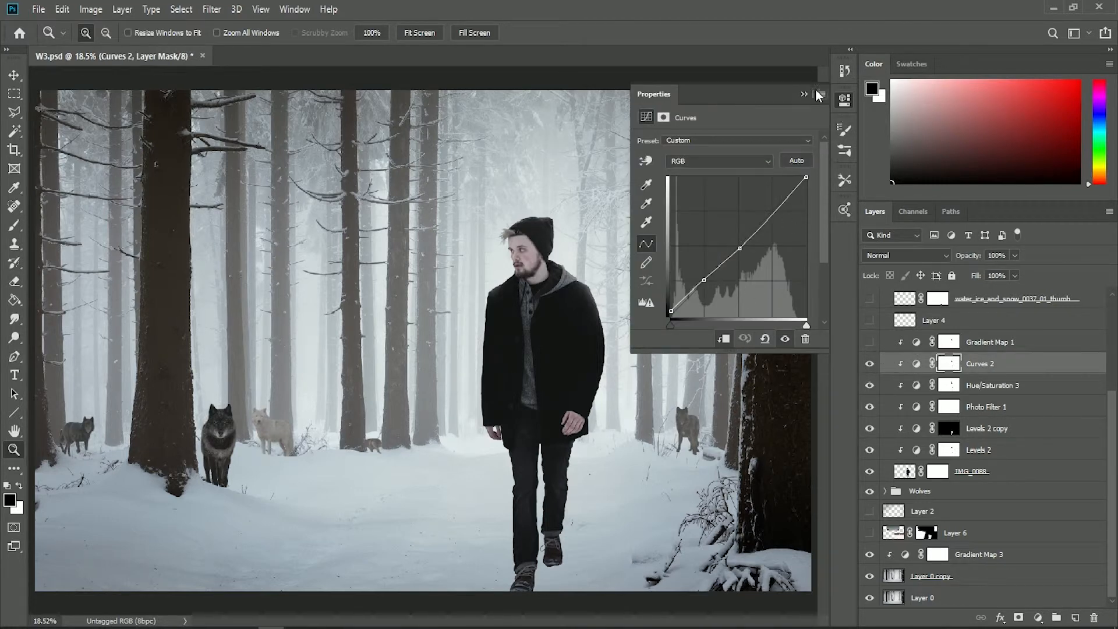
pyautogui.click(804, 94)
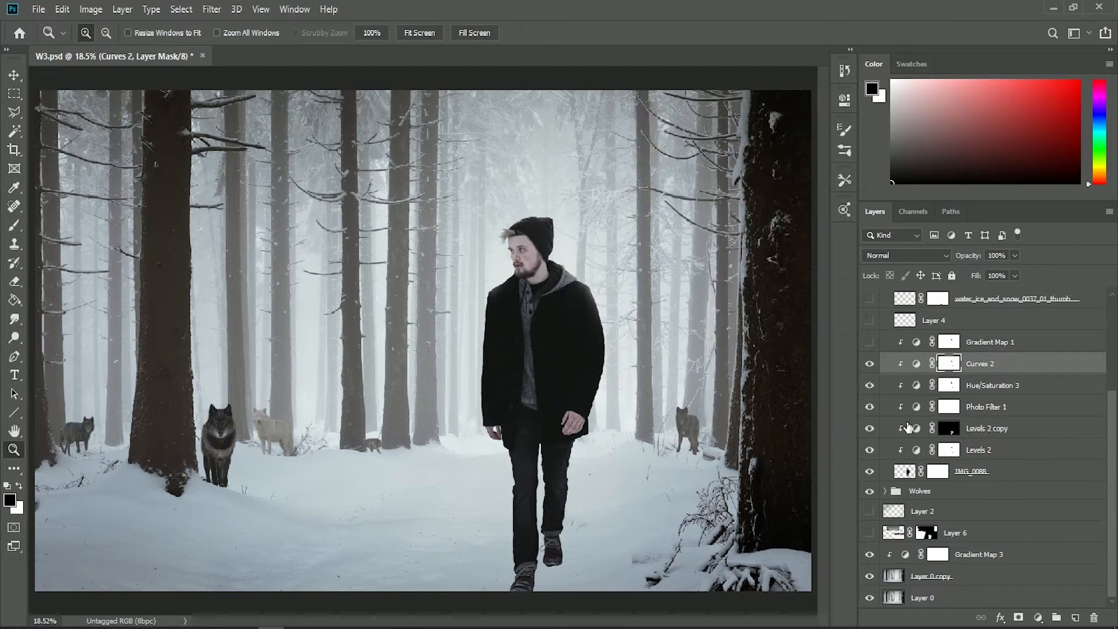
# Step: Compare the model with Curves 2 off and on, and inspect its mask in Select and Mask
pyautogui.click(870, 365)
pyautogui.click(871, 366)
pyautogui.doubleClick(949, 366)
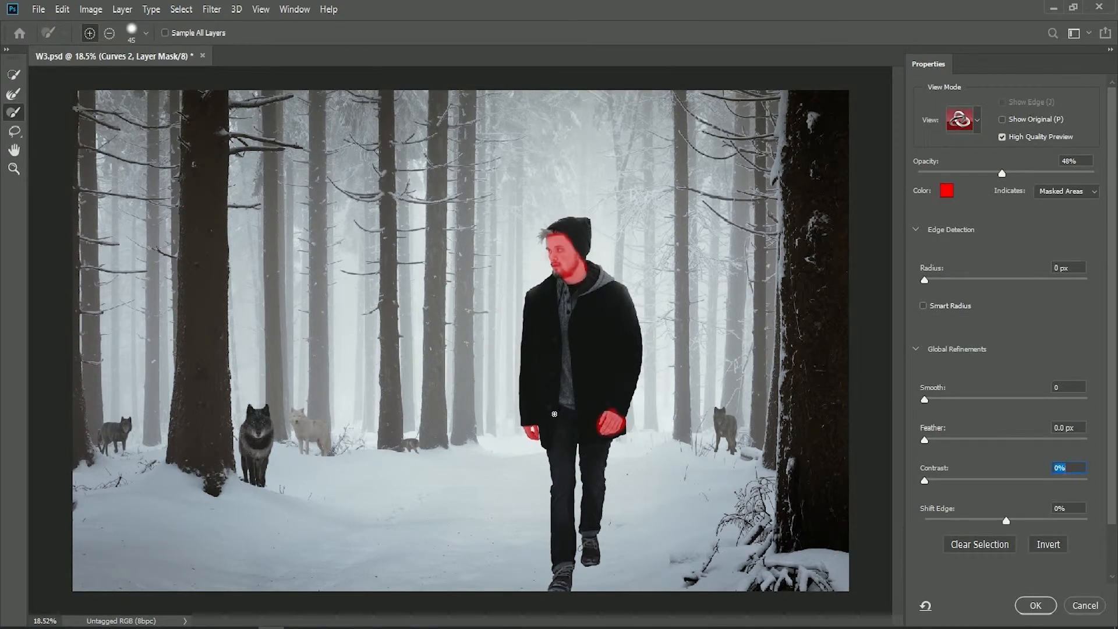
pyautogui.click(1035, 605)
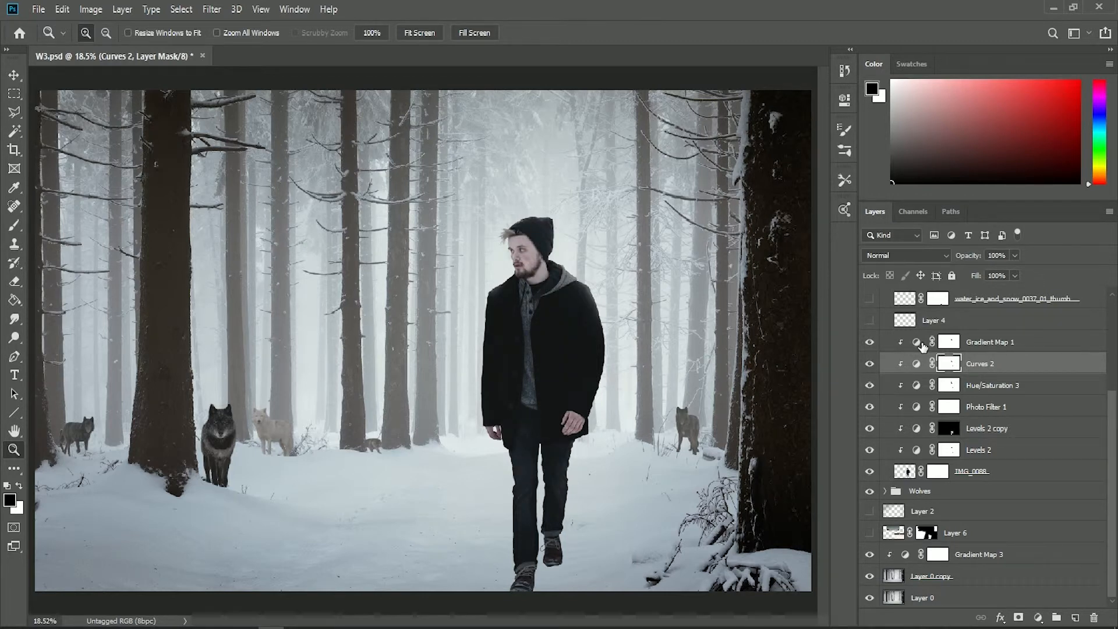
# Step: Inspect the Gradient Map 1 mask in Select and Mask and review the gradient the adjustment uses
pyautogui.click(949, 343)
pyautogui.doubleClick(941, 341)
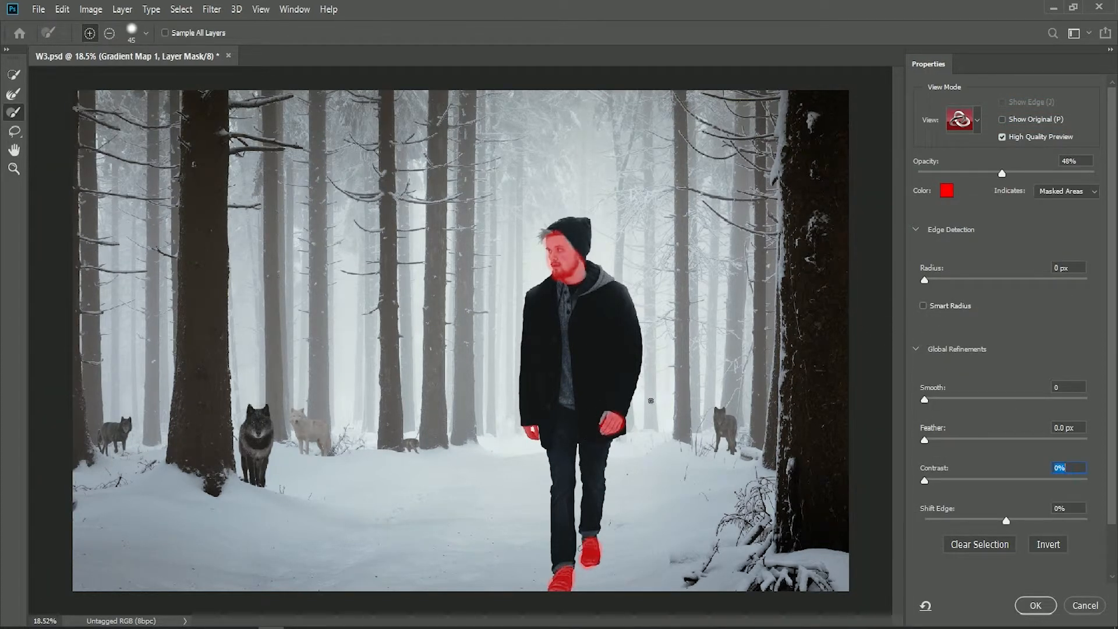
pyautogui.click(1036, 605)
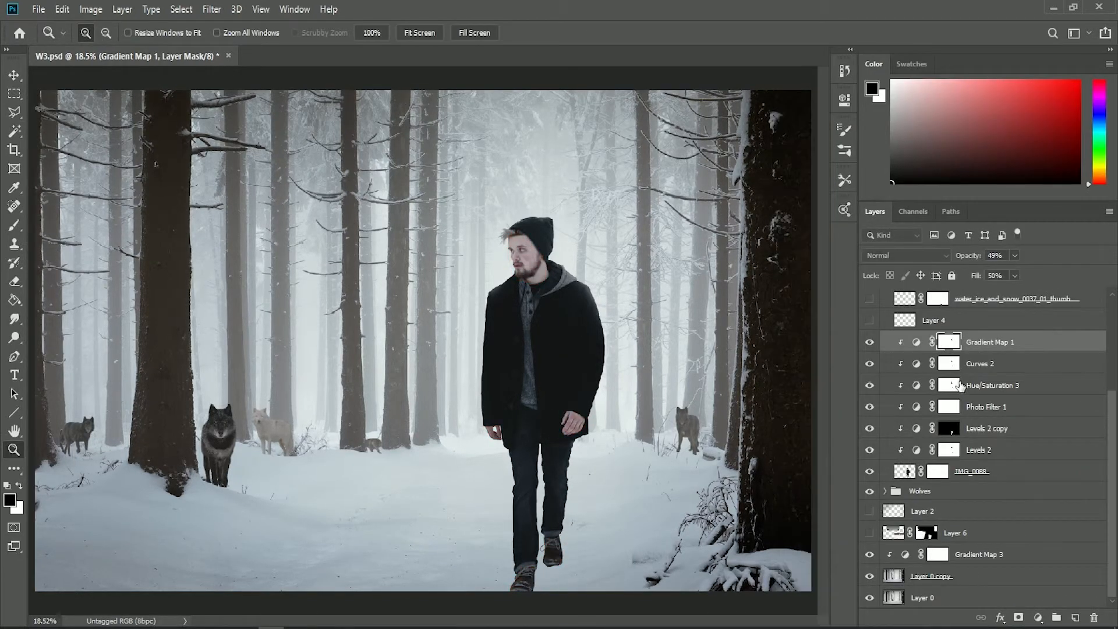
pyautogui.doubleClick(916, 343)
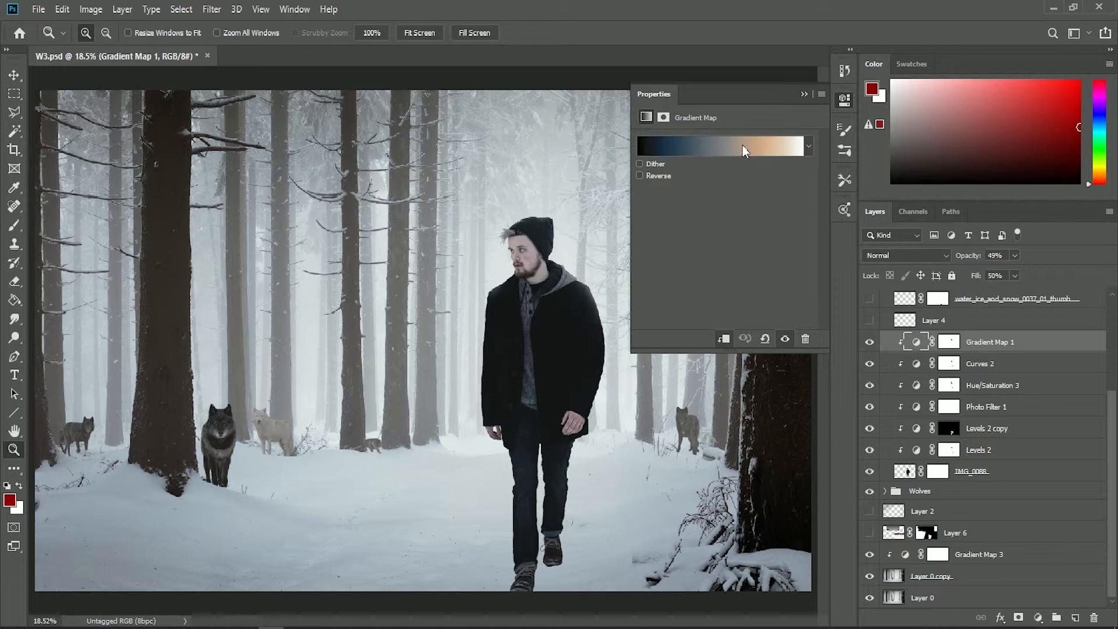
pyautogui.click(804, 95)
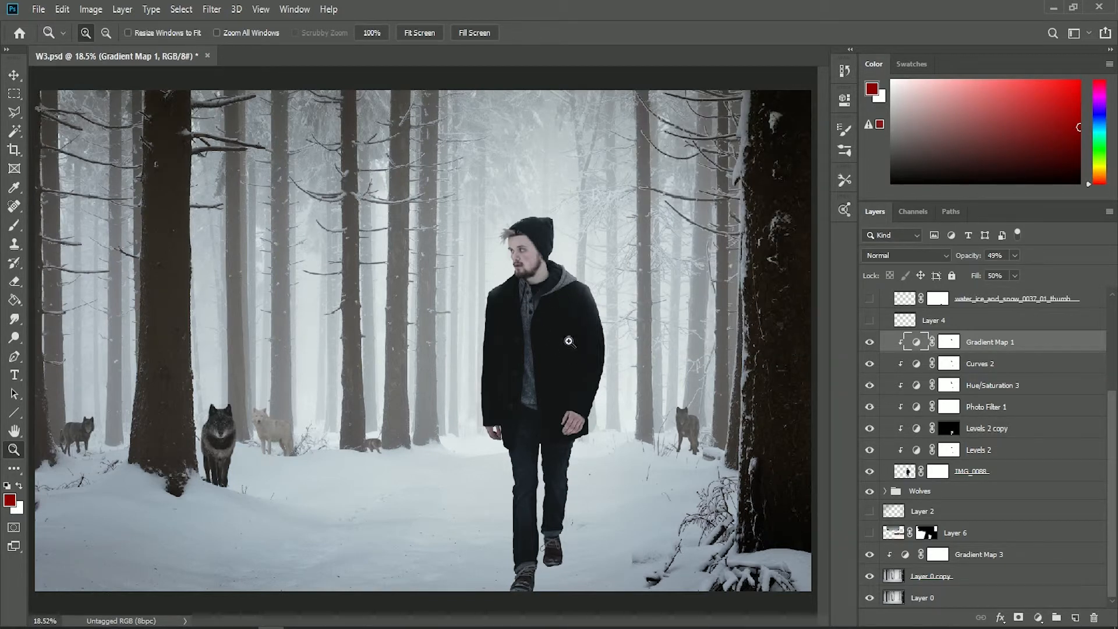
# Step: Compare the model with its clipped adjustments, from Levels 2 up to Gradient Map 1, turned off and back on
pyautogui.click(872, 342)
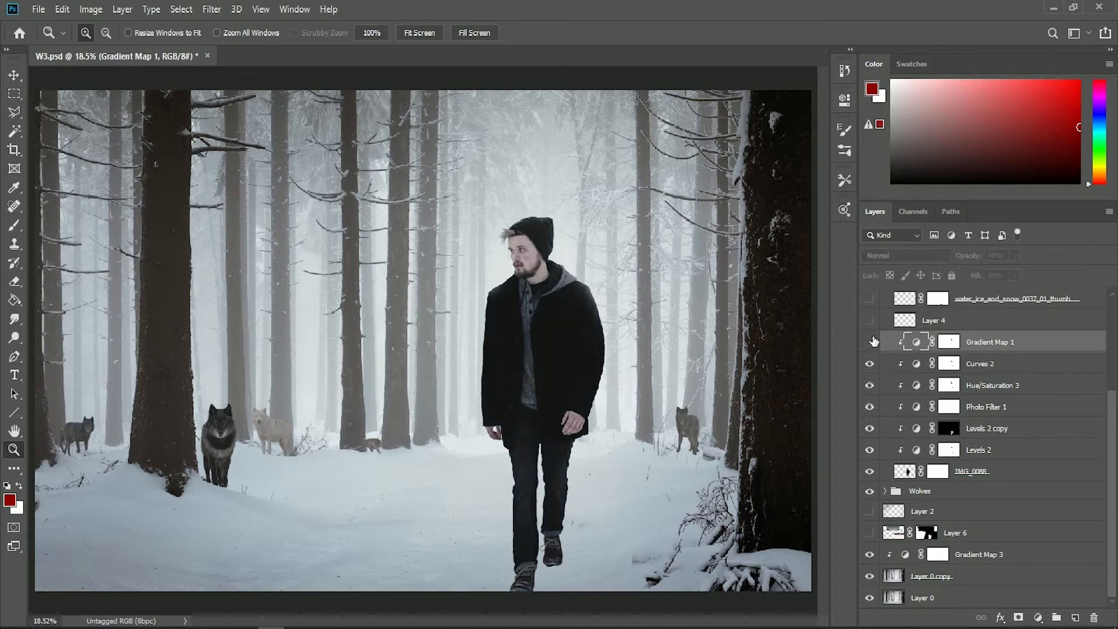
pyautogui.click(870, 363)
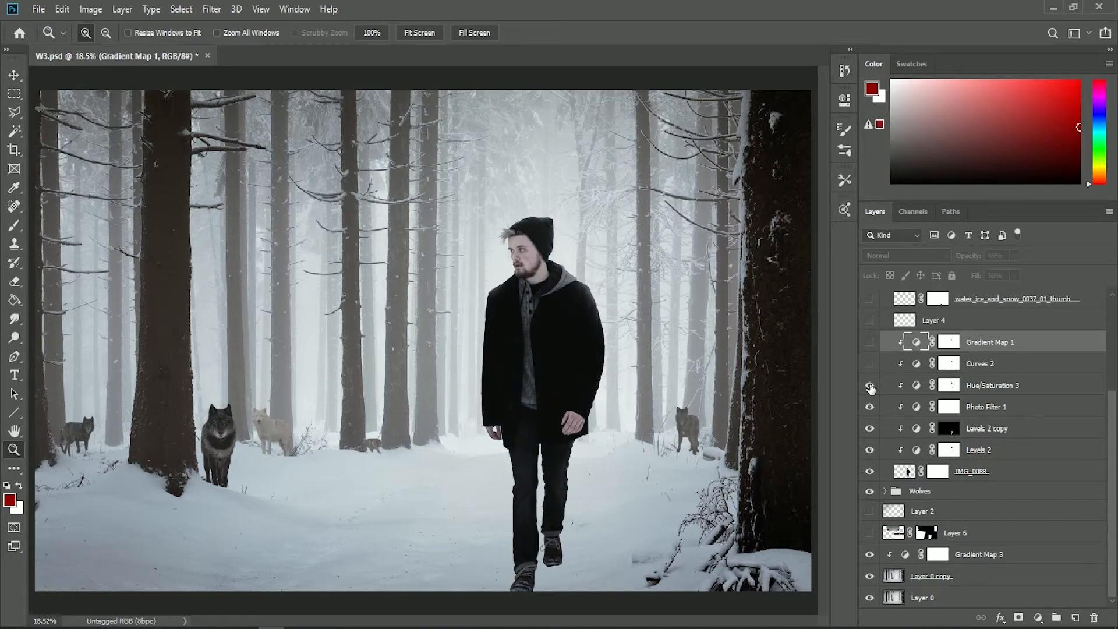
pyautogui.click(869, 385)
pyautogui.click(869, 406)
pyautogui.click(870, 428)
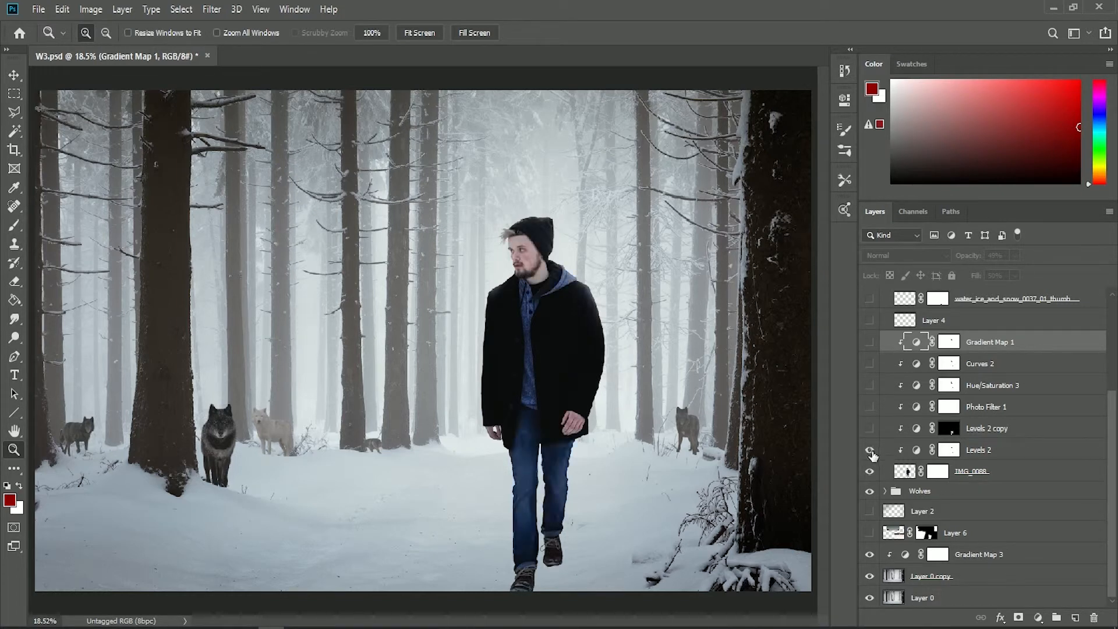
pyautogui.click(870, 450)
pyautogui.click(870, 450)
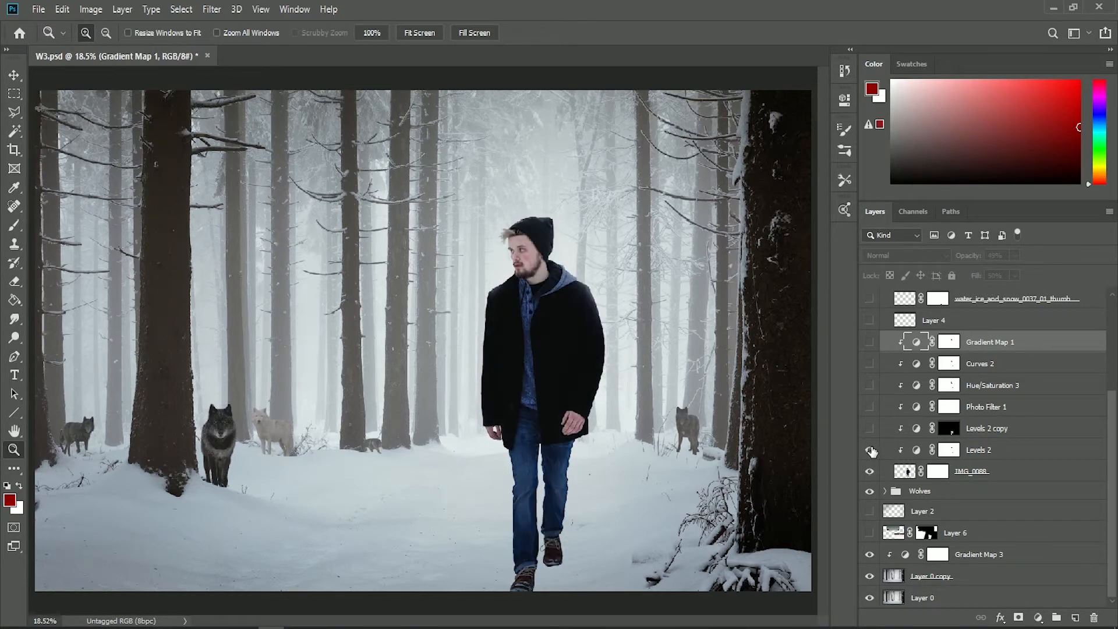
pyautogui.click(871, 428)
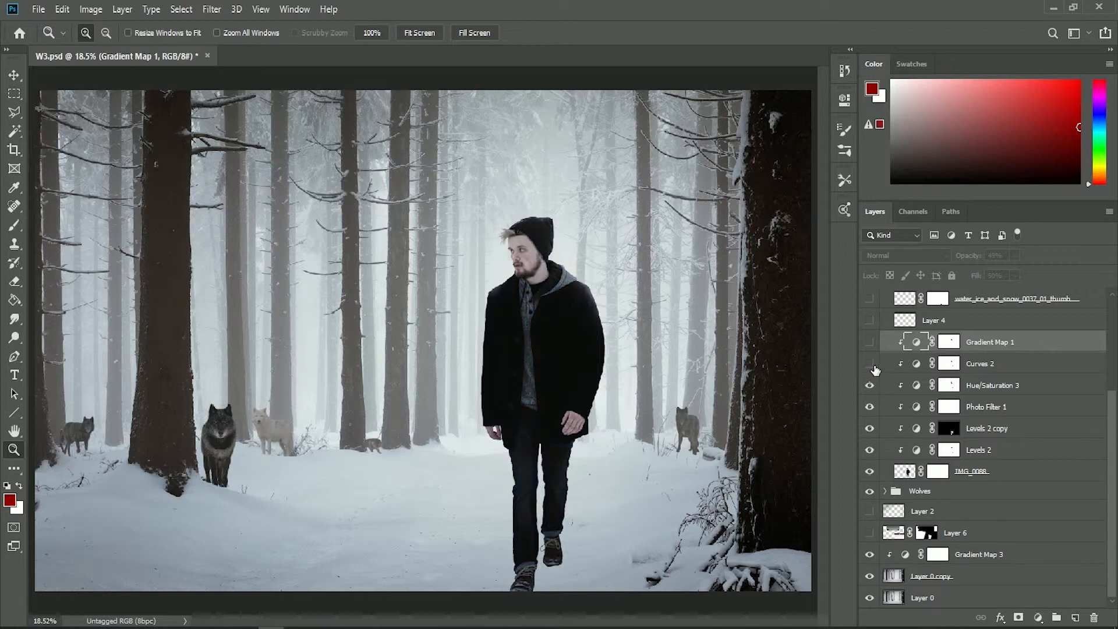
pyautogui.click(873, 364)
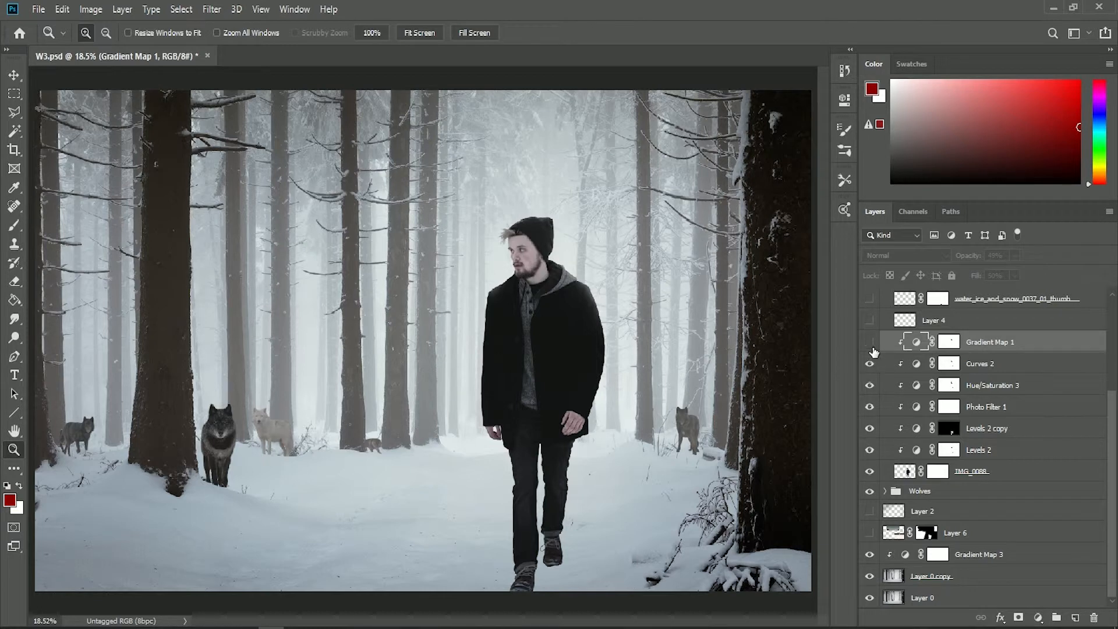
pyautogui.click(870, 346)
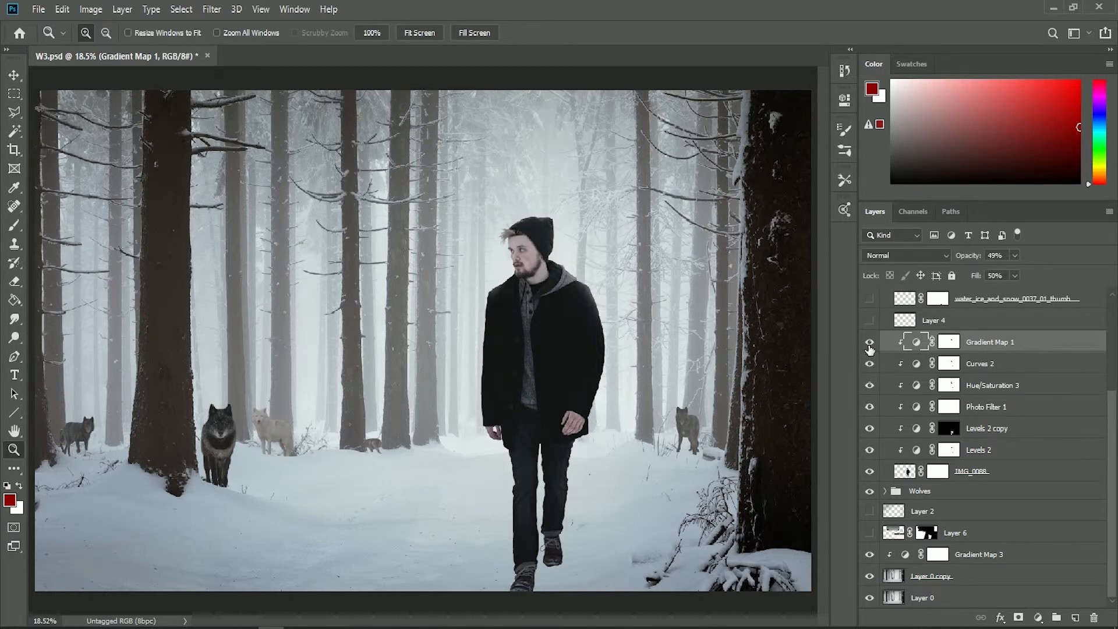
pyautogui.click(873, 345)
pyautogui.click(871, 344)
# Step: Preview Layer 4 and show the water_ice_and_snow_0037_01_thumb texture layer over the man's shoes
pyautogui.scroll(5, 923, 544)
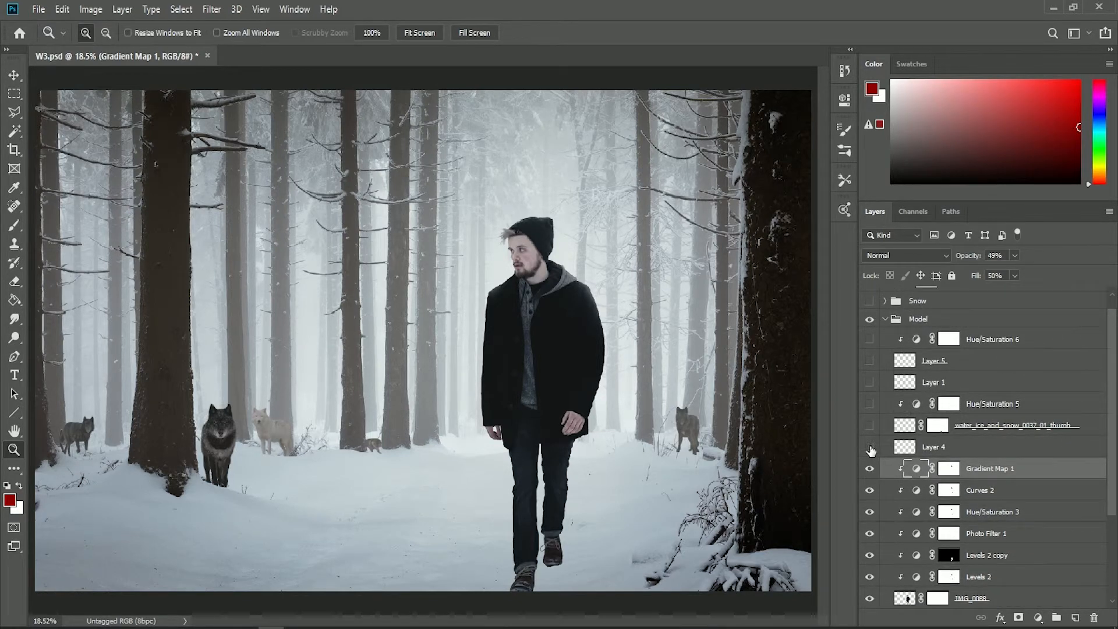
pyautogui.click(872, 448)
pyautogui.click(872, 448)
pyautogui.click(871, 427)
pyautogui.click(871, 426)
pyautogui.moveTo(461, 509); pyautogui.dragTo(572, 610)
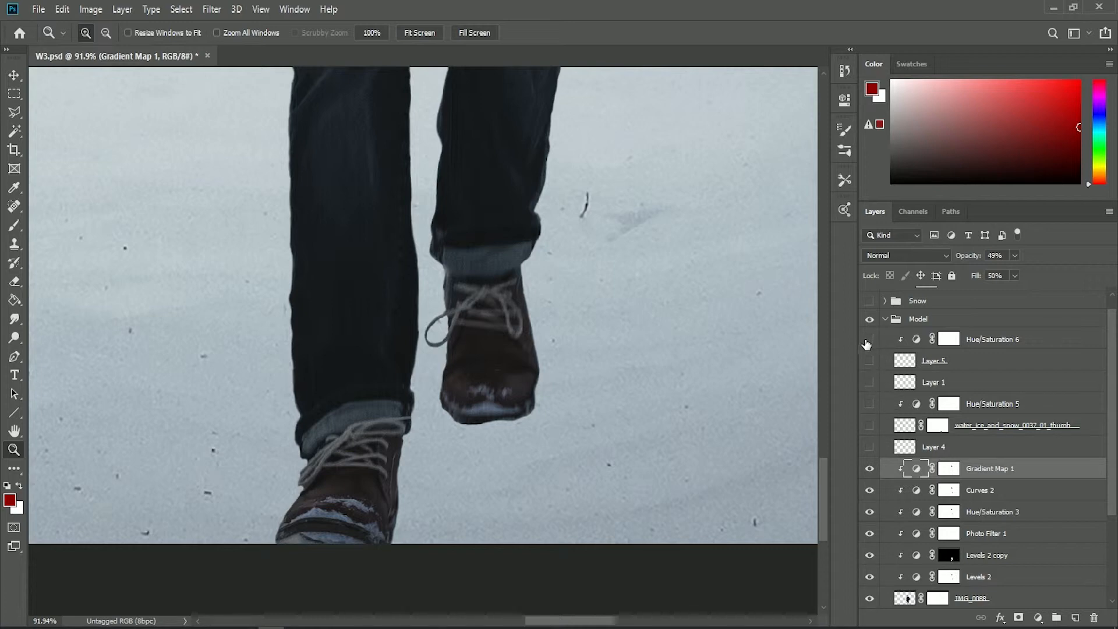
pyautogui.click(871, 427)
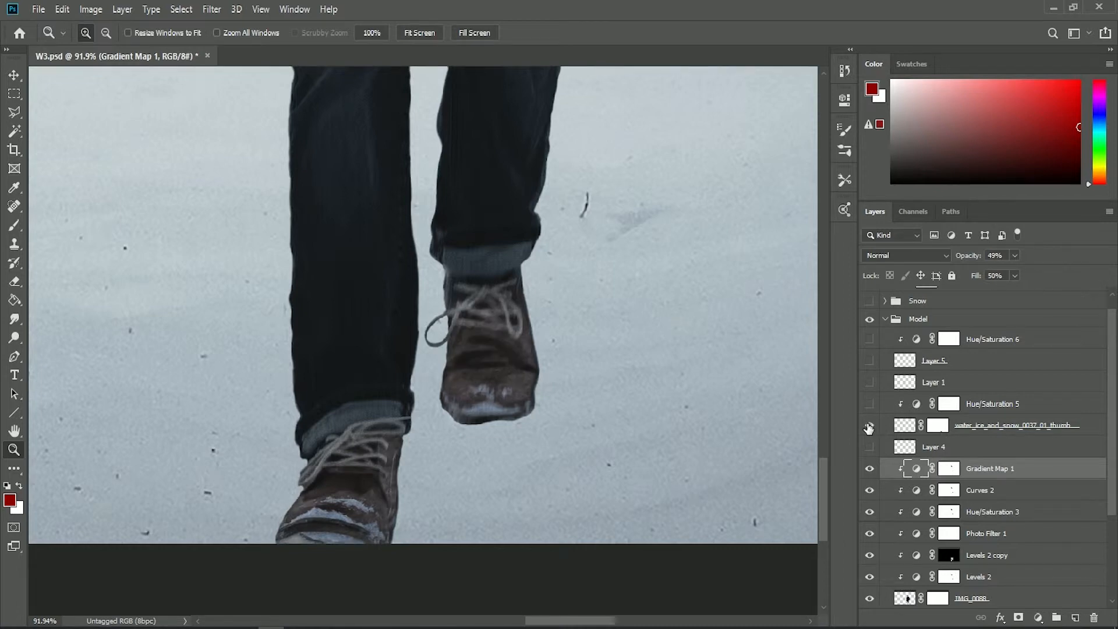
# Step: Set the snow texture layer's blend mode to Normal, disabling its layer mask to view the full texture and re-enabling it
pyautogui.rightClick(936, 427)
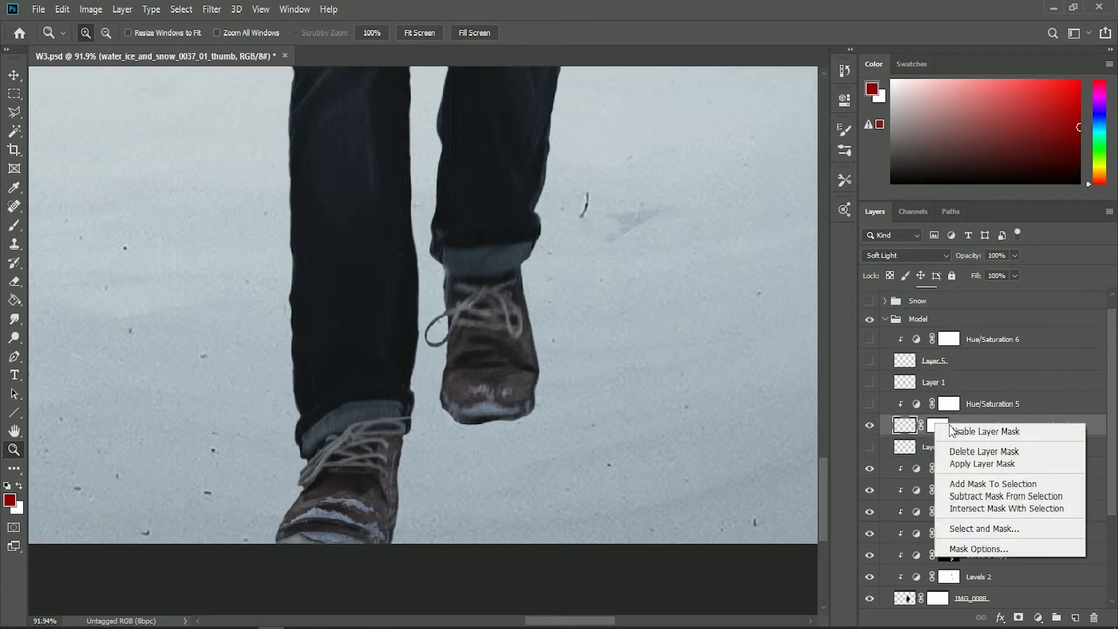
pyautogui.click(956, 430)
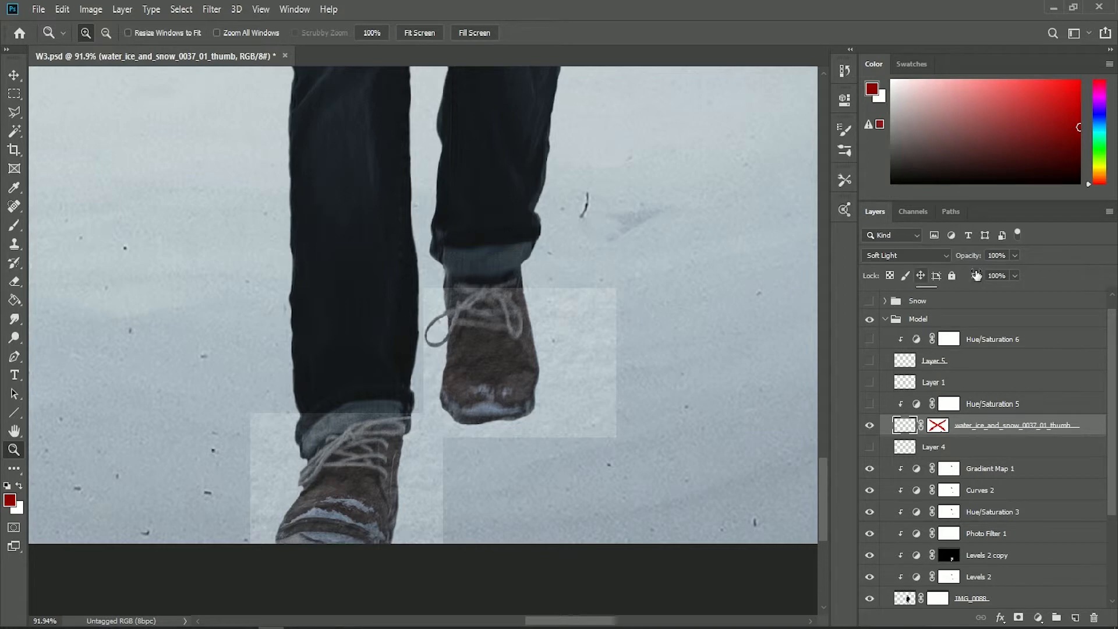
pyautogui.click(930, 256)
pyautogui.click(897, 267)
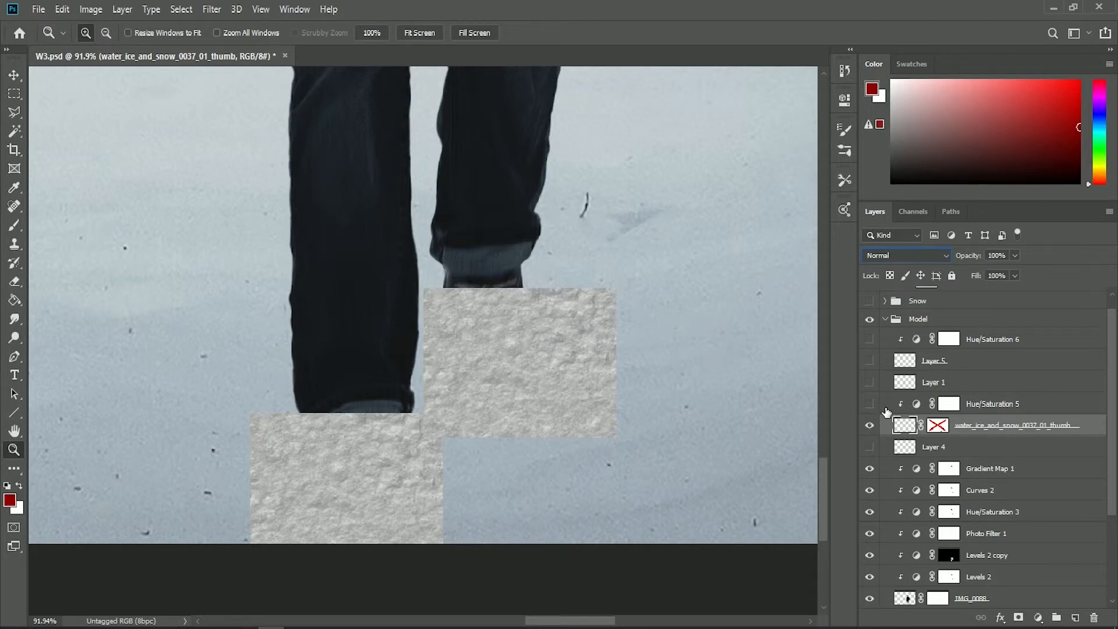
pyautogui.rightClick(943, 426)
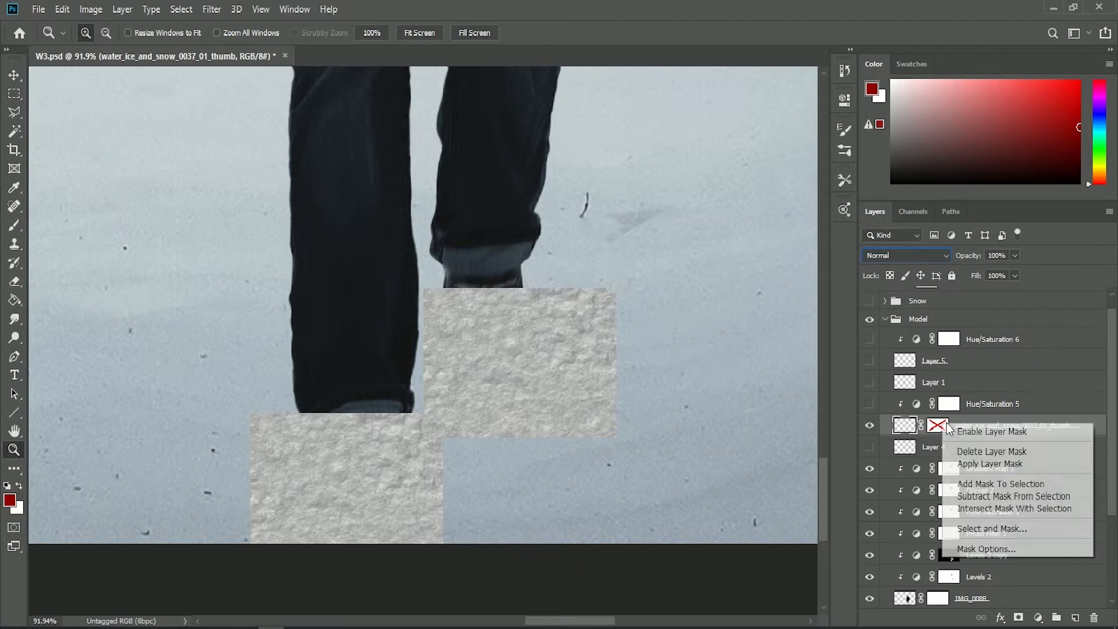
pyautogui.click(966, 432)
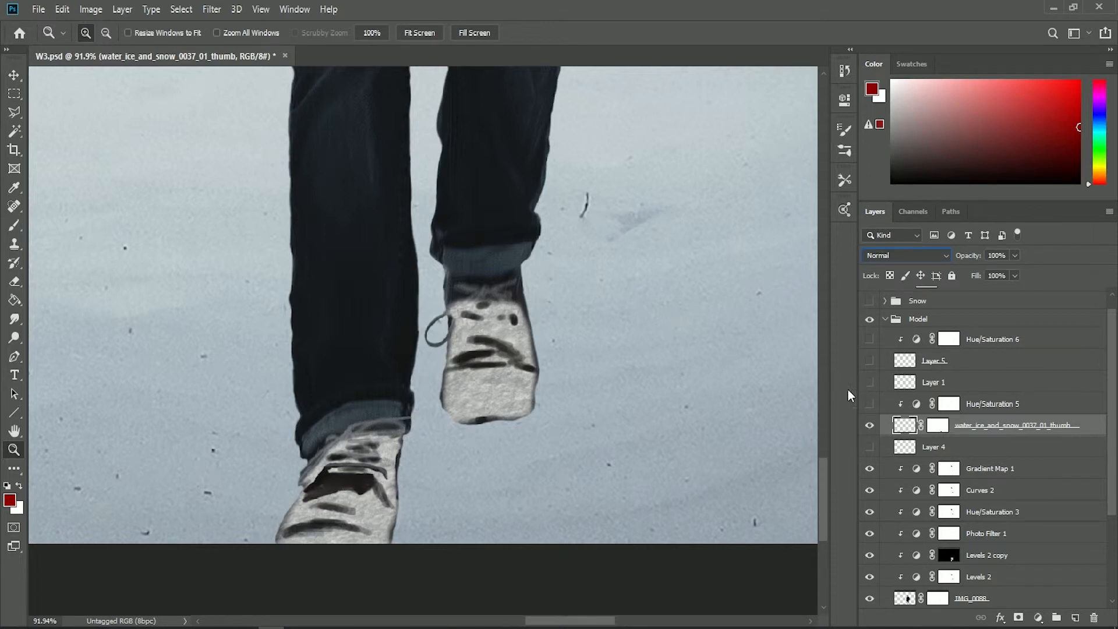
# Step: Set the snow texture layer's blend mode to Soft Light, with 88% opacity and 76% fill
pyautogui.click(944, 256)
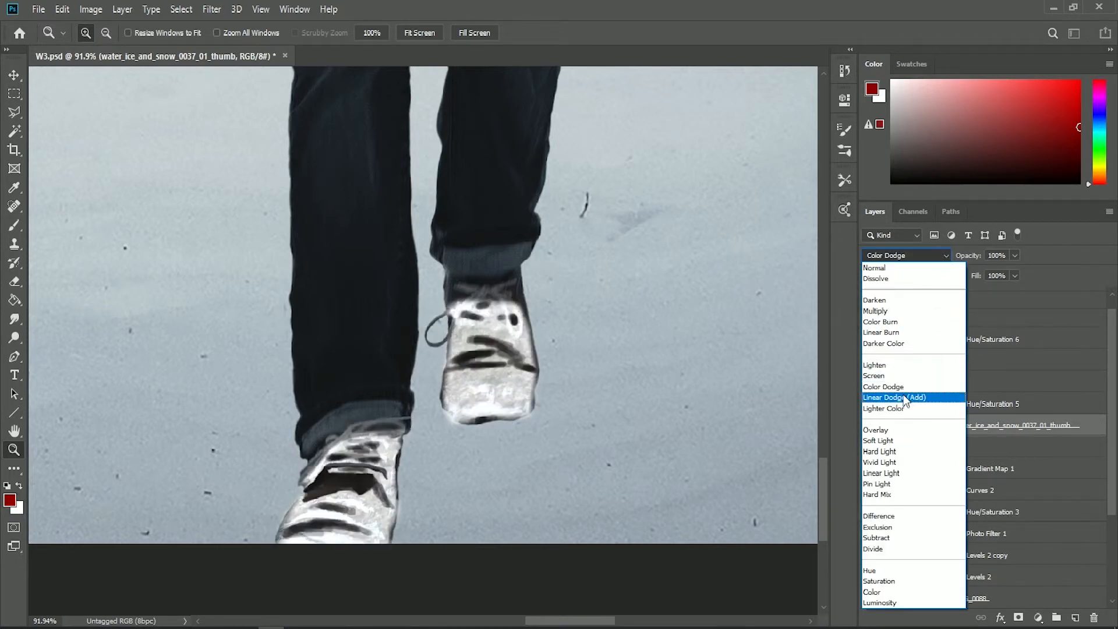
pyautogui.click(884, 441)
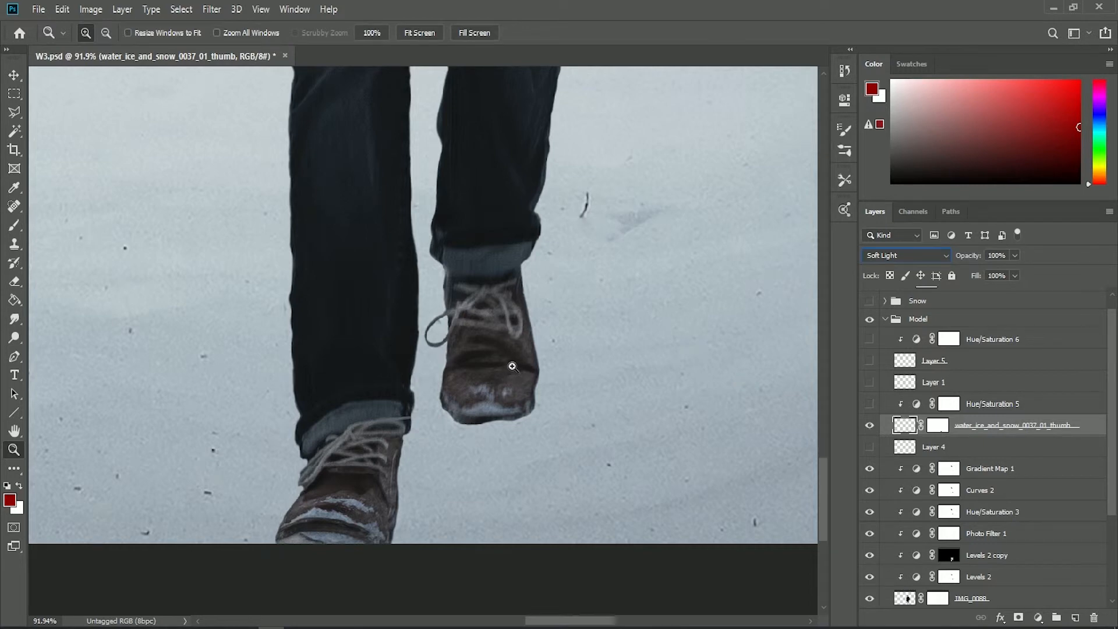
pyautogui.click(1015, 254)
pyautogui.click(987, 269)
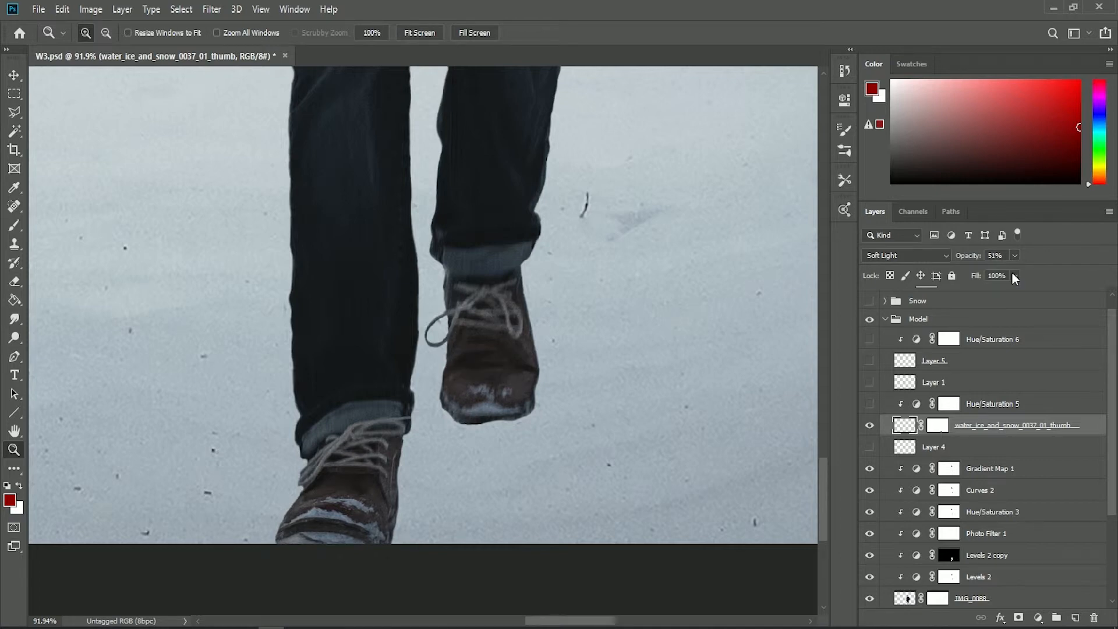
pyautogui.click(1015, 256)
pyautogui.moveTo(1015, 273); pyautogui.dragTo(1043, 271)
pyautogui.click(1045, 250)
# Step: Show Layer 4 and preview the Hue/Saturation 5 adjustment on the full image
pyautogui.click(870, 448)
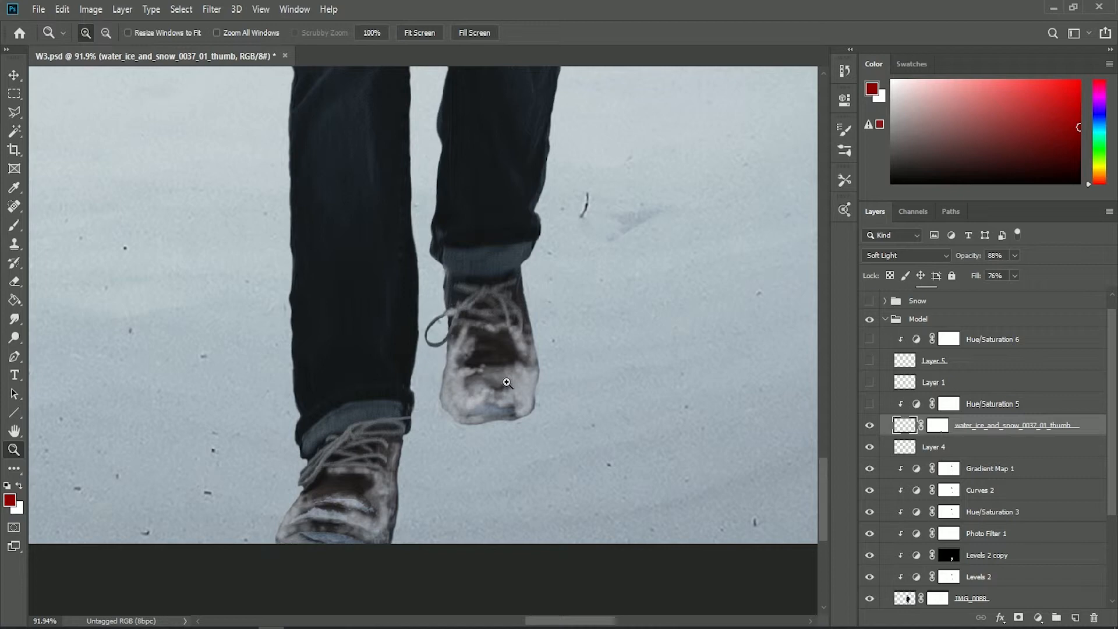
pyautogui.hotkey('ctrl', '0')
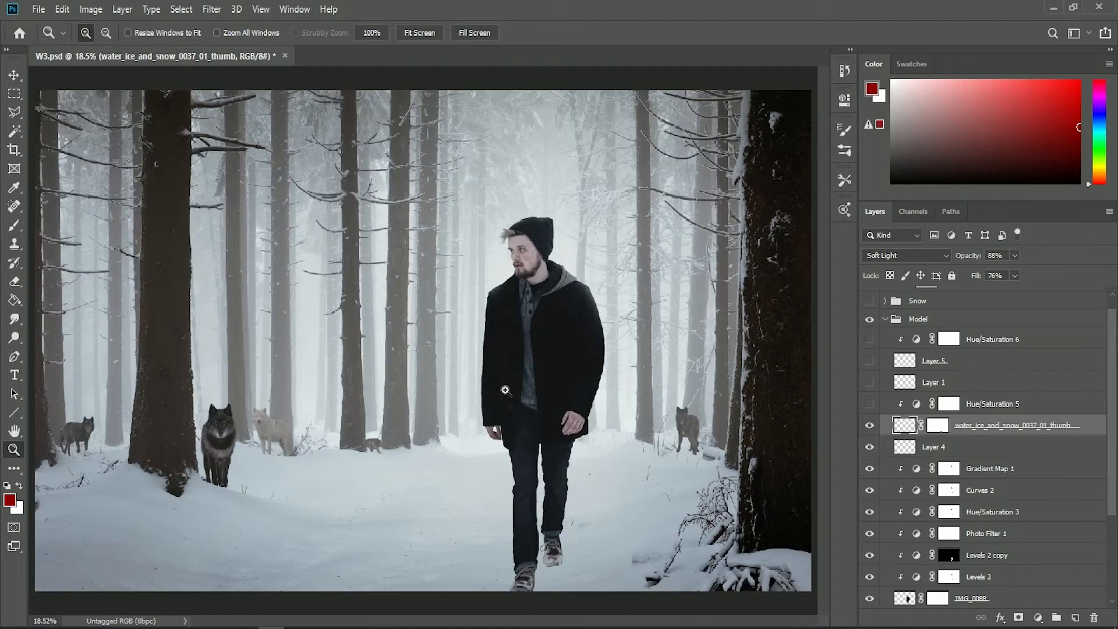
pyautogui.click(870, 405)
pyautogui.click(871, 404)
# Step: Review the Hue/Saturation 5 settings and show the adjustment, comparing the shoes with it off and on
pyautogui.moveTo(486, 522); pyautogui.dragTo(591, 584)
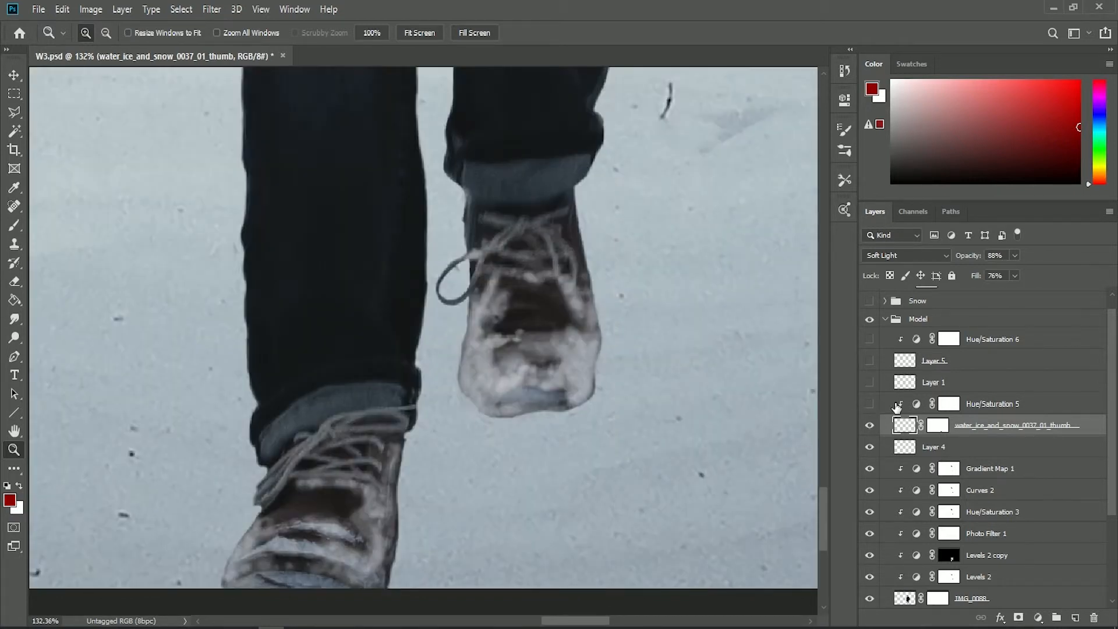
pyautogui.doubleClick(917, 403)
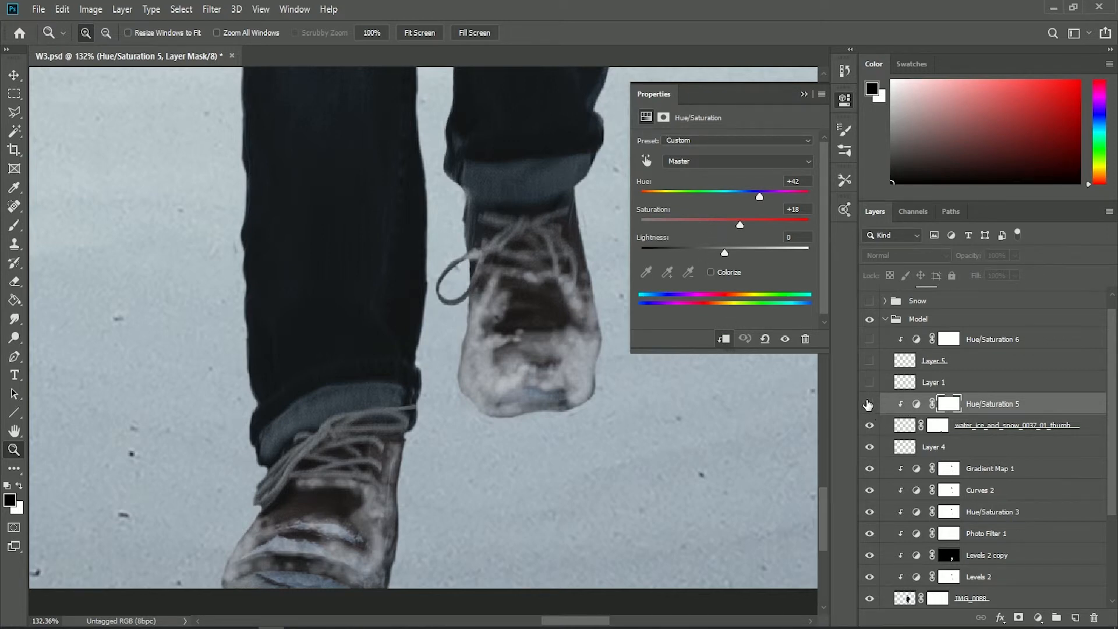
pyautogui.click(868, 403)
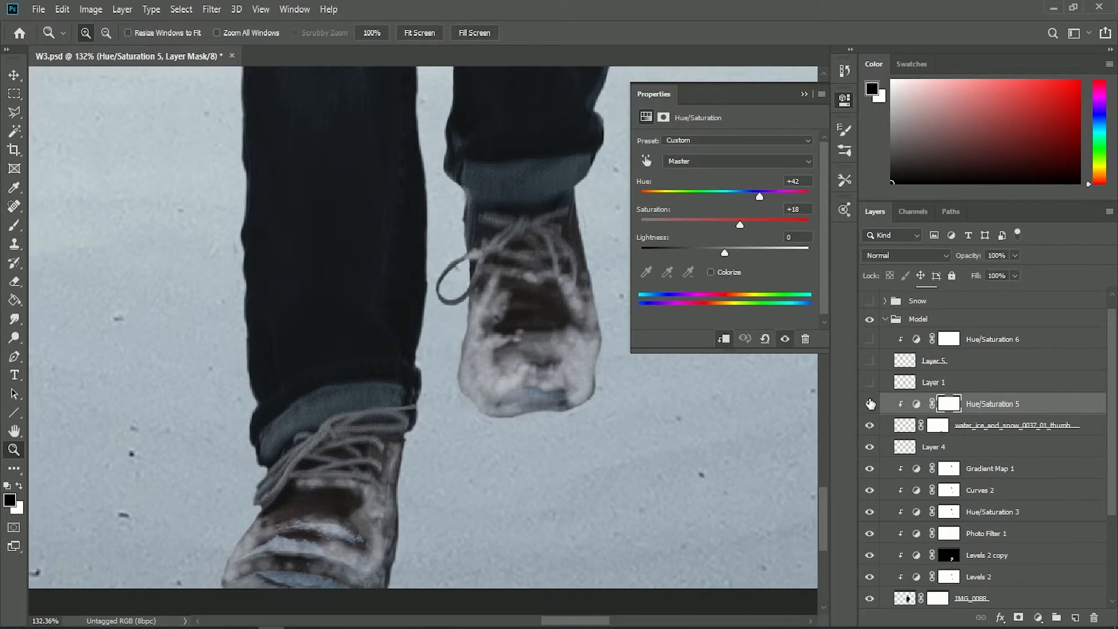
pyautogui.click(869, 403)
pyautogui.click(871, 405)
pyautogui.click(869, 404)
pyautogui.click(869, 405)
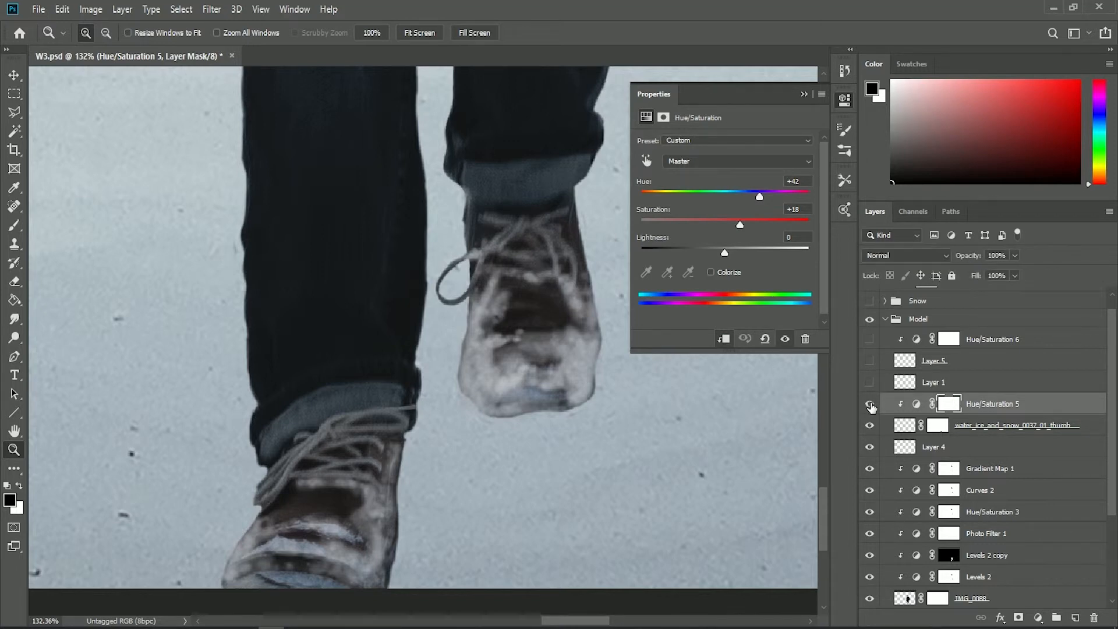
pyautogui.click(804, 94)
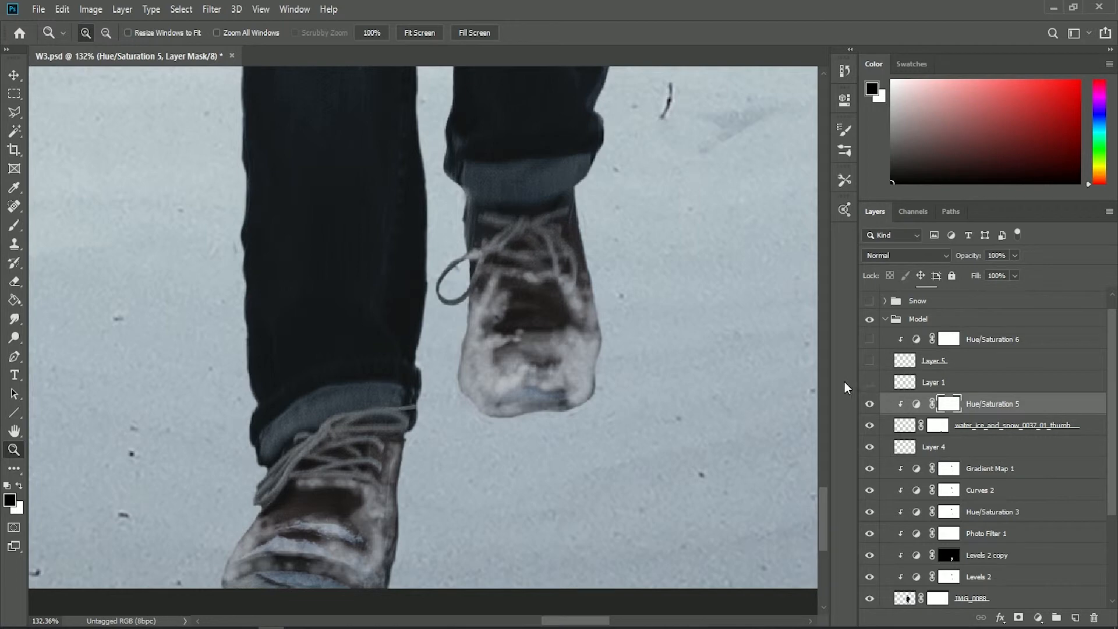
# Step: Show Layer 1 with the painted strokes around the front shoe, toggling it to compare the details up close
pyautogui.hotkey('ctrl', '0')
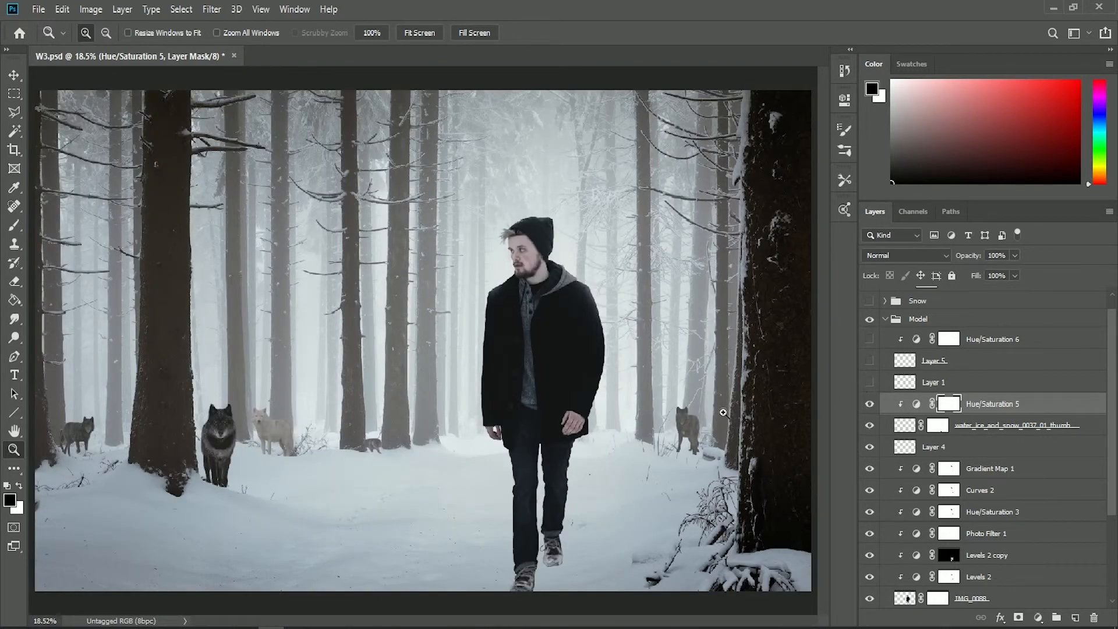
pyautogui.moveTo(482, 527); pyautogui.dragTo(568, 583)
pyautogui.click(871, 383)
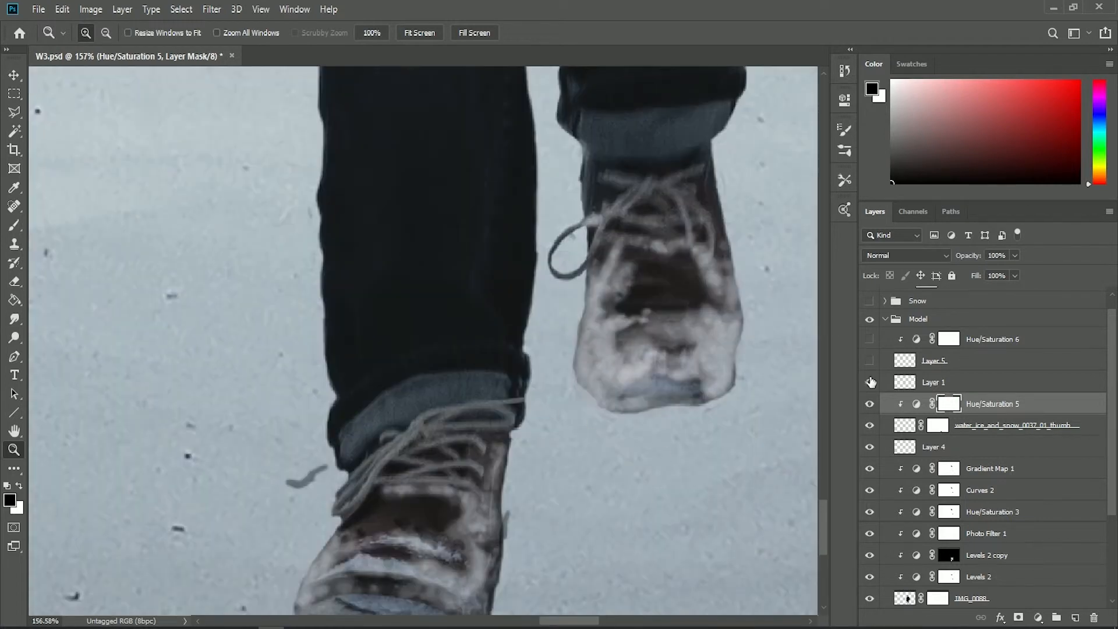
pyautogui.click(871, 383)
pyautogui.click(871, 383)
pyautogui.click(871, 382)
pyautogui.click(871, 383)
# Step: Show Layer 5 with the painted edge beneath the rear shoe, comparing it off and on
pyautogui.click(869, 362)
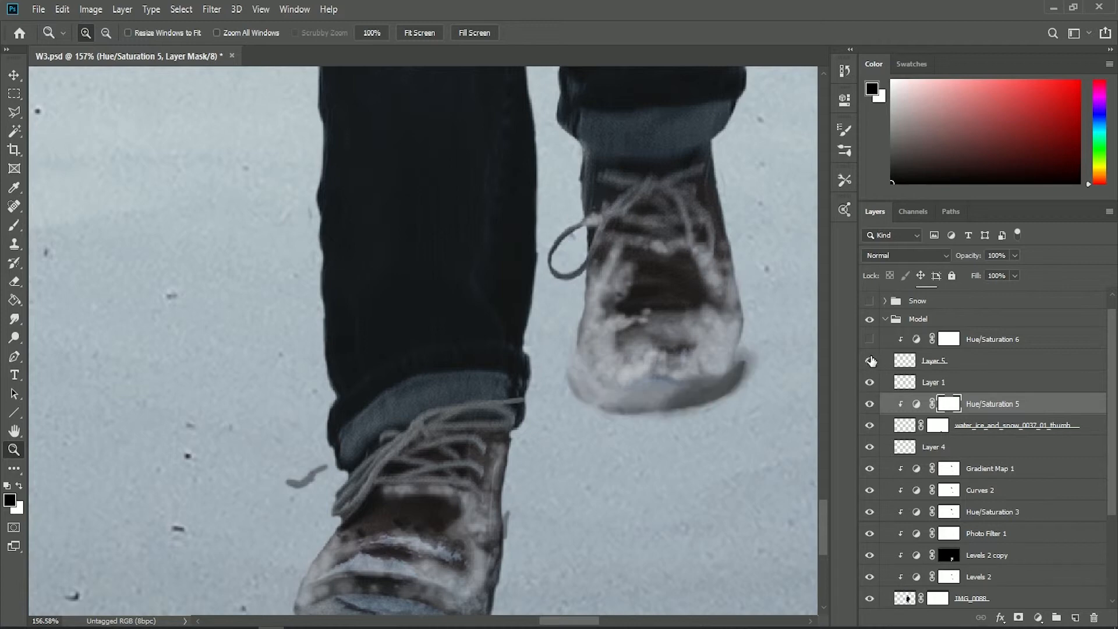
pyautogui.click(870, 364)
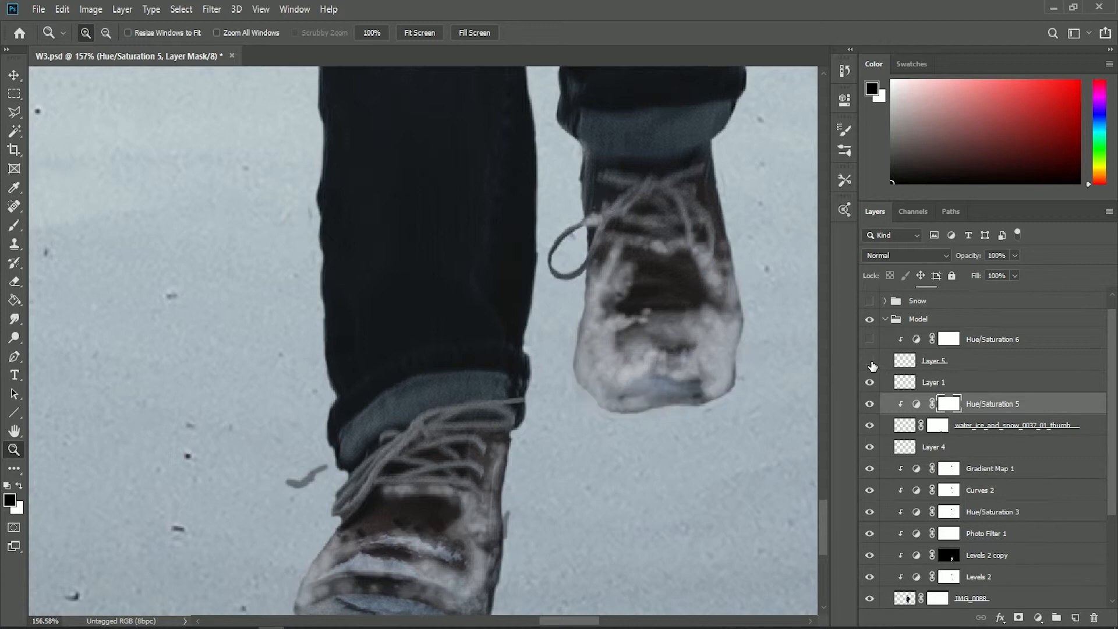
pyautogui.click(870, 361)
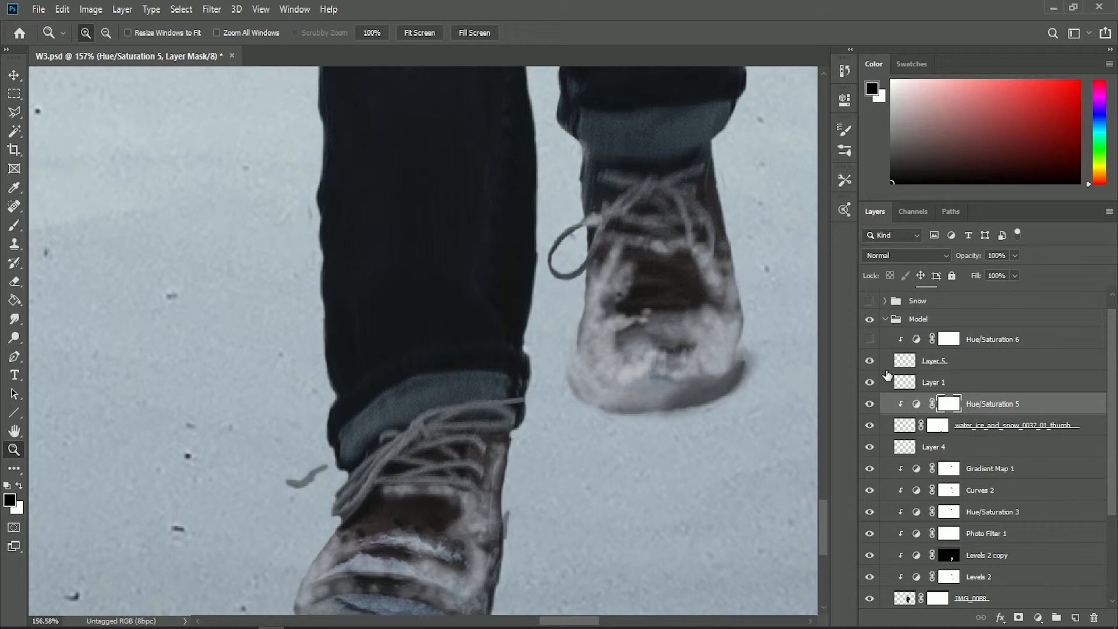
# Step: Show the Hue/Saturation 6 adjustment and review its settings
pyautogui.click(869, 339)
pyautogui.doubleClick(911, 342)
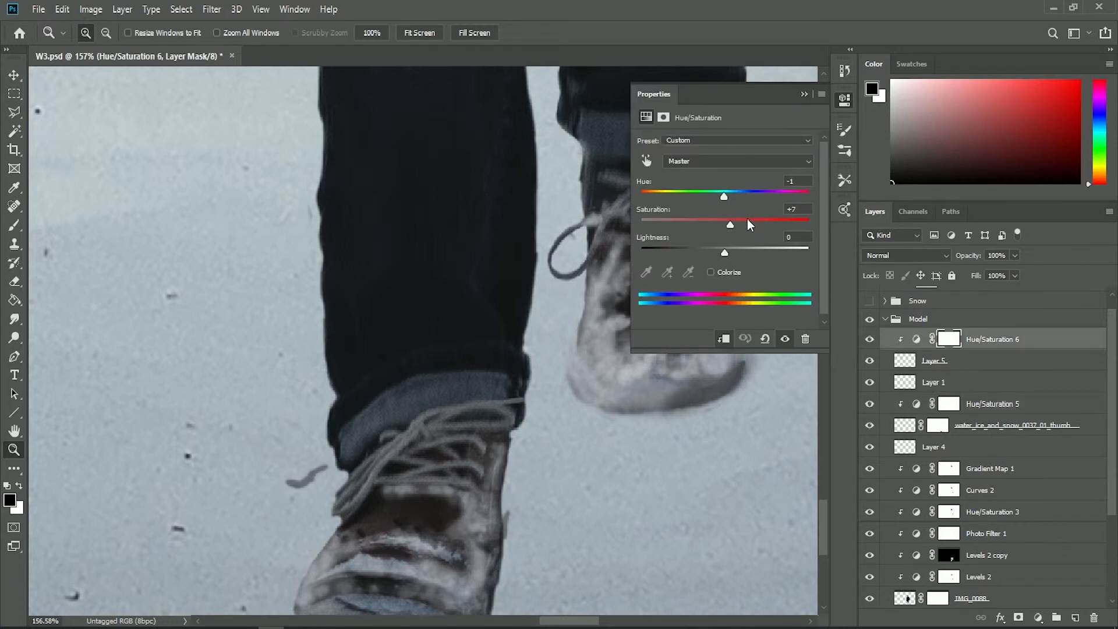
pyautogui.click(804, 95)
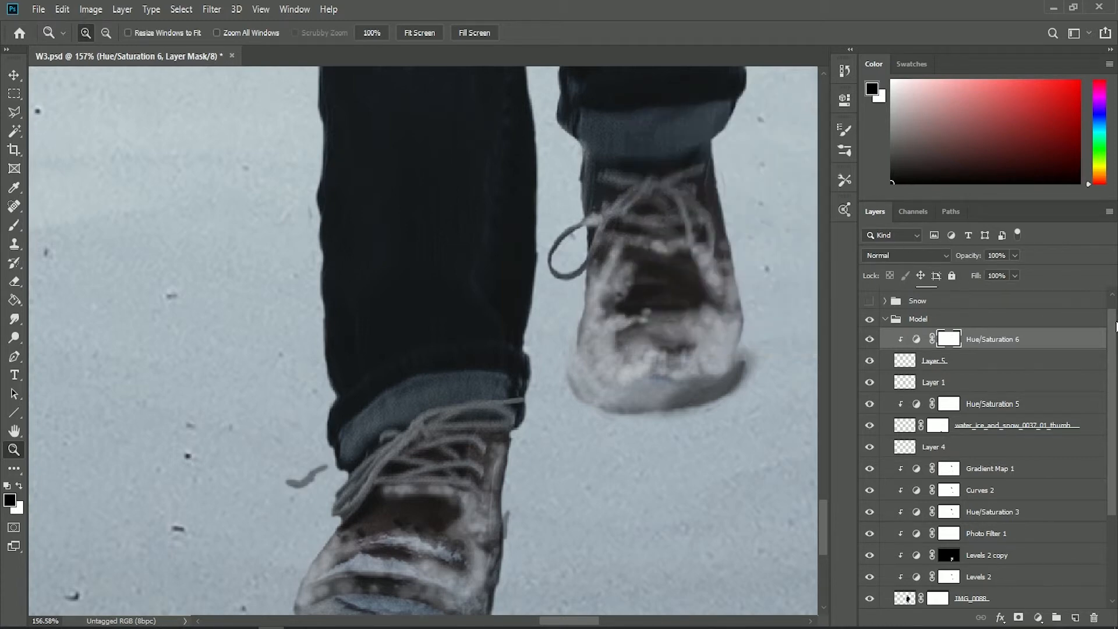
# Step: Show Layer 6 with the footprints in the snow around the man's shoes
pyautogui.moveTo(1116, 326); pyautogui.dragTo(1116, 407)
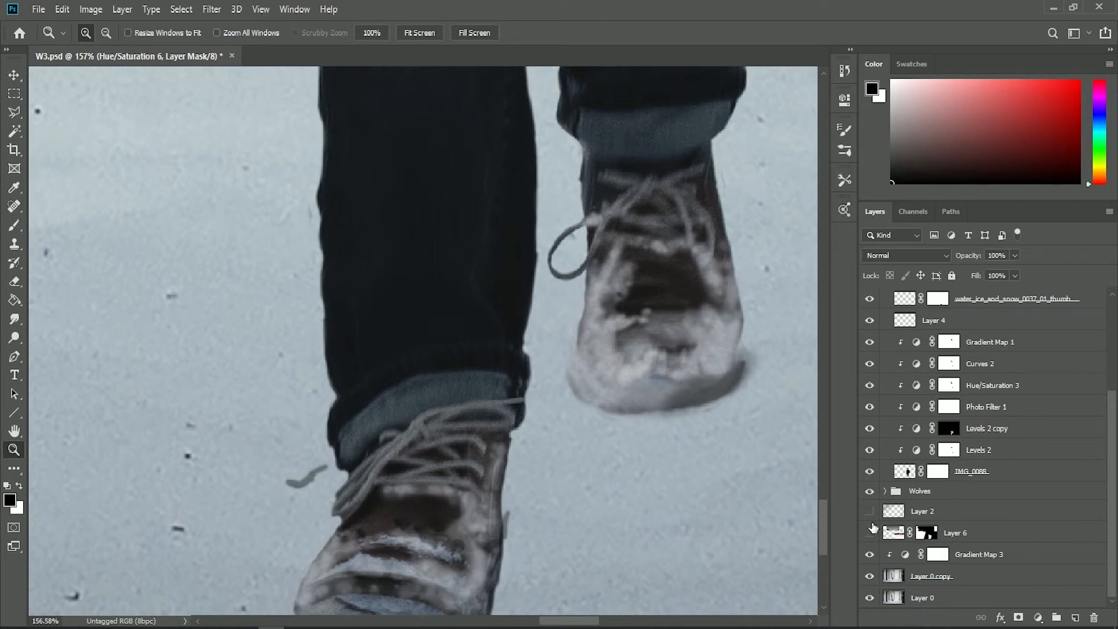
pyautogui.click(871, 532)
pyautogui.click(871, 533)
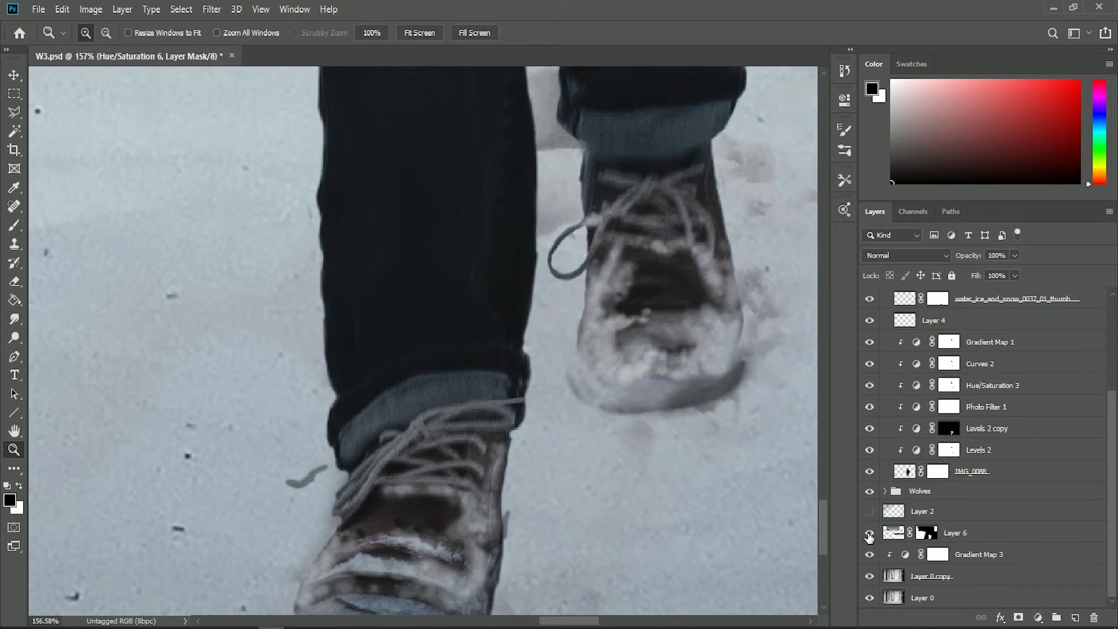
# Step: Disable Layer 6's mask and set its blend mode to Normal to view the source footprints photo, then re-enable the mask
pyautogui.hotkey('ctrl', '0')
pyautogui.rightClick(927, 531)
pyautogui.click(984, 404)
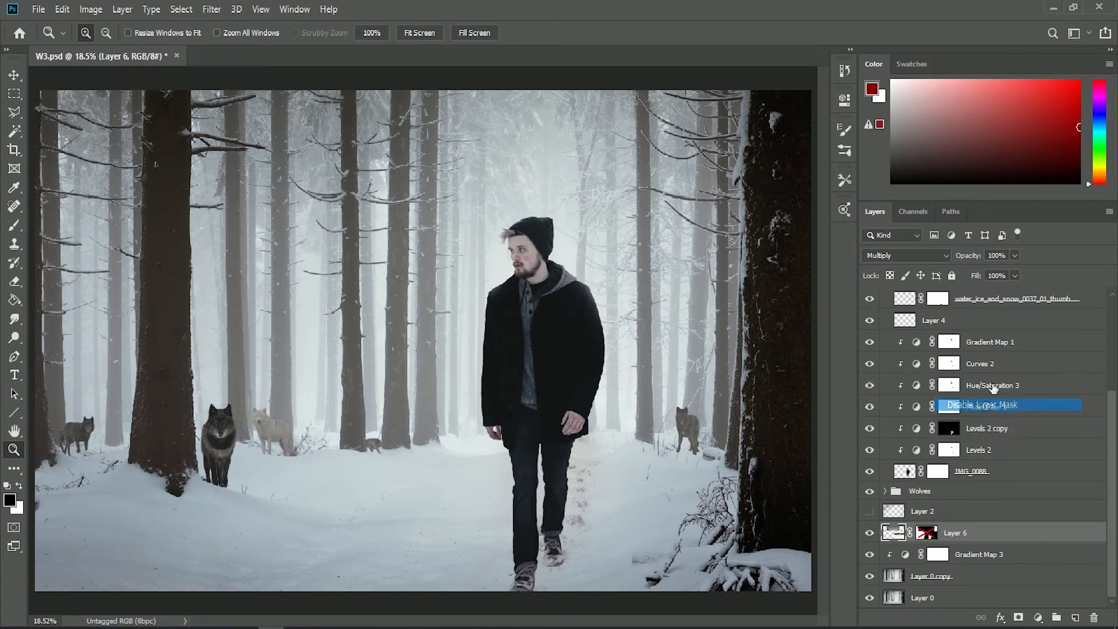
pyautogui.click(945, 256)
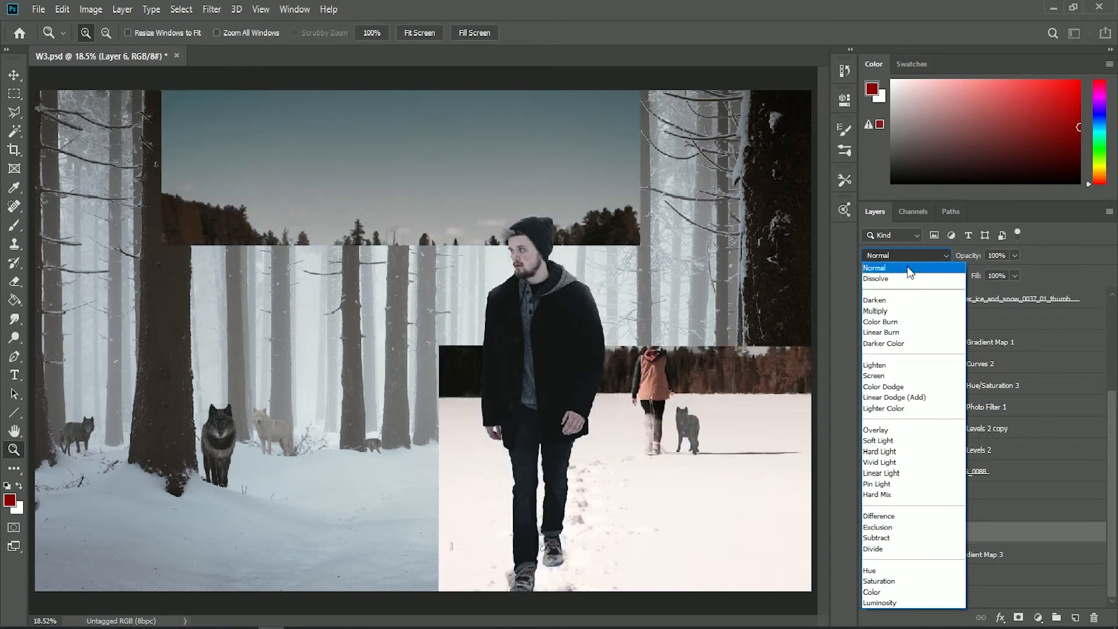
pyautogui.click(911, 271)
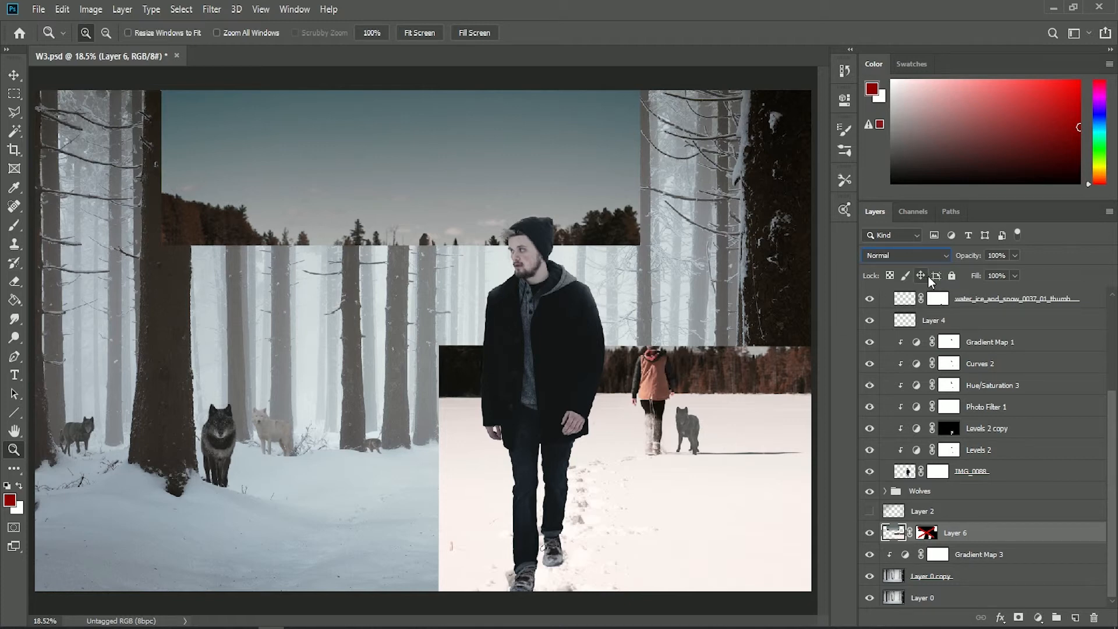
pyautogui.rightClick(934, 535)
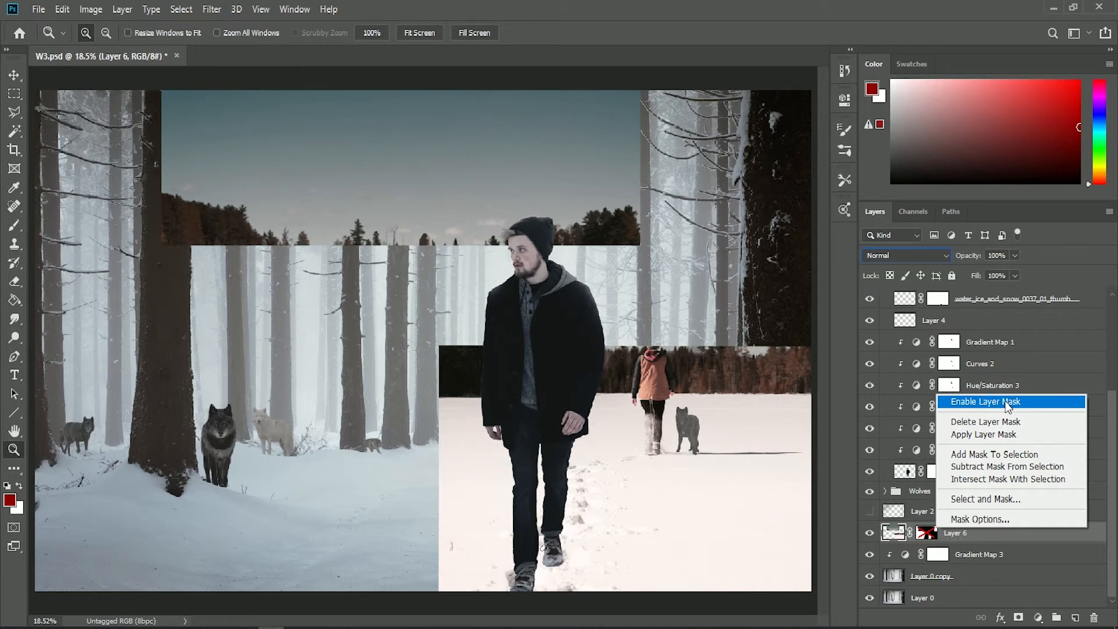
pyautogui.click(1008, 403)
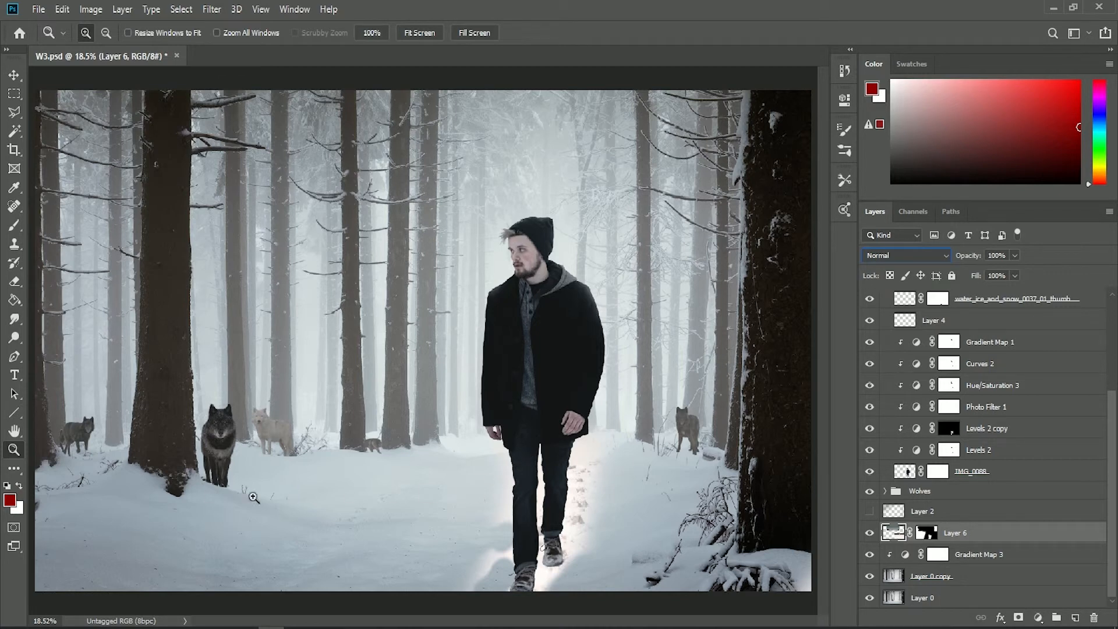
# Step: Paint black on Layer 6's mask around the man's legs to hide excess bright snow, enlarging the brush to 900
pyautogui.press('d')
pyautogui.press('b')
pyautogui.click(926, 533)
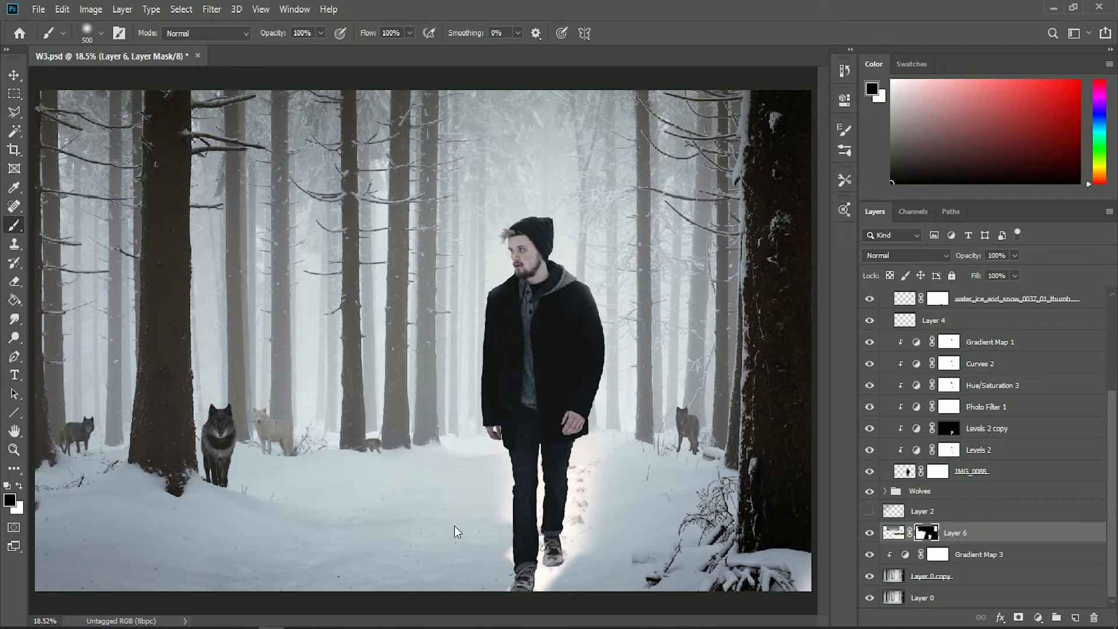
pyautogui.moveTo(455, 526); pyautogui.dragTo(464, 447)
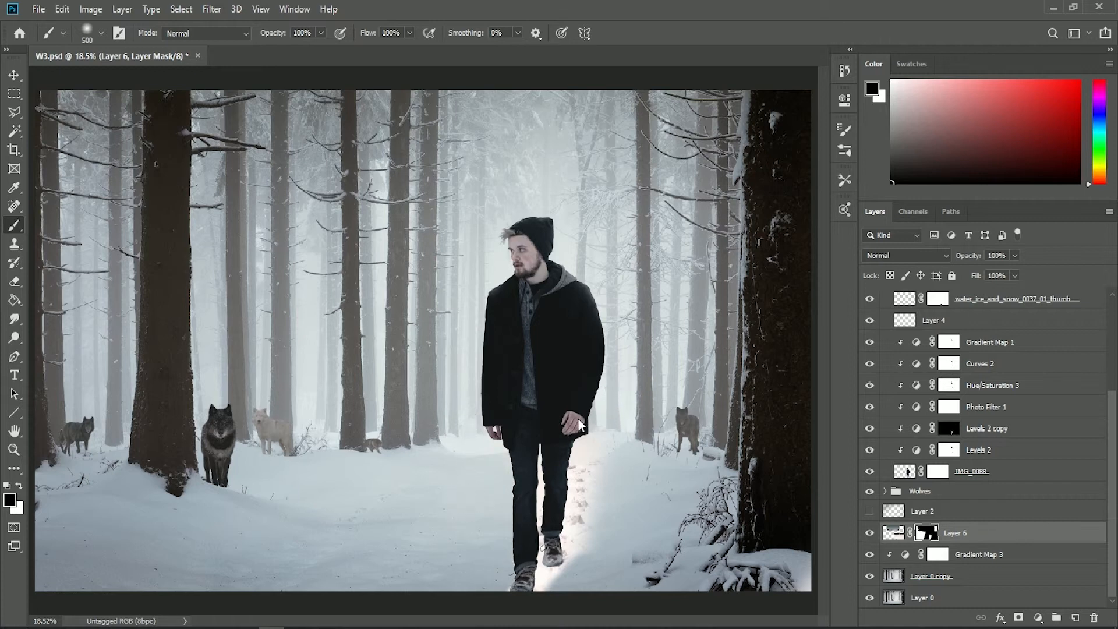
pyautogui.press(']')
pyautogui.press(']')
pyautogui.press(']')
pyautogui.press(']')
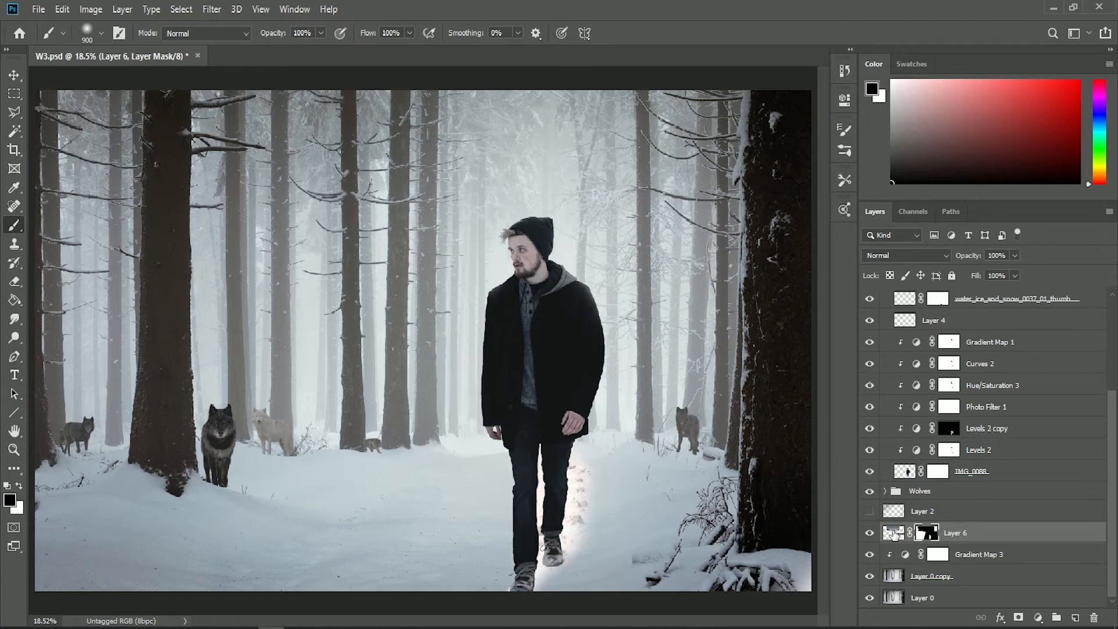
# Step: Set Layer 6's blend mode to Multiply and its fill to 79%
pyautogui.click(893, 532)
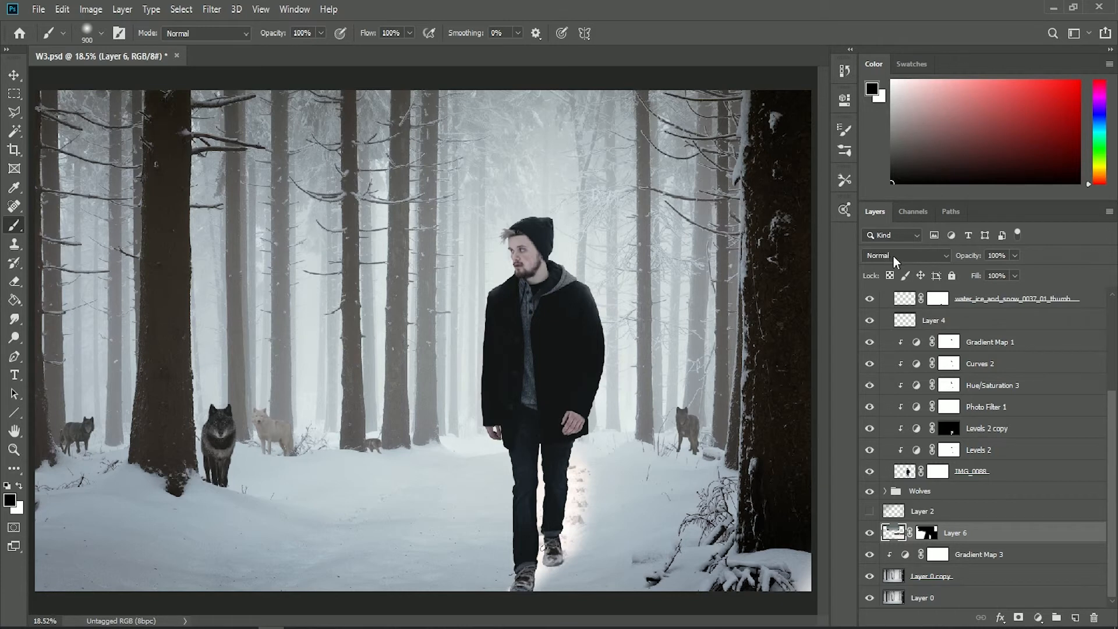
pyautogui.press('z')
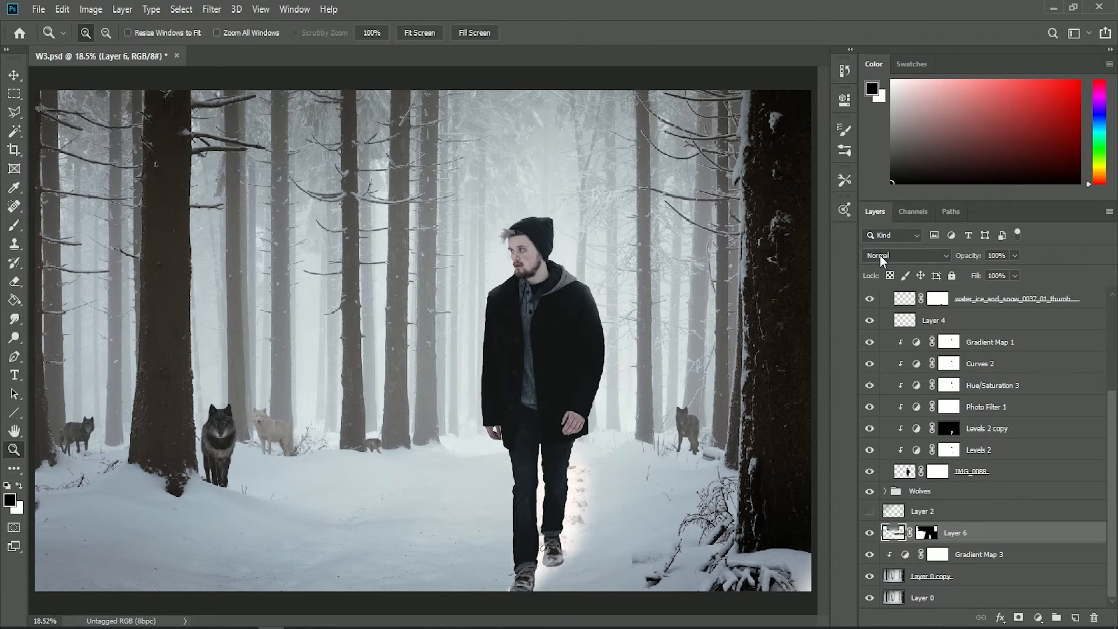
pyautogui.click(938, 255)
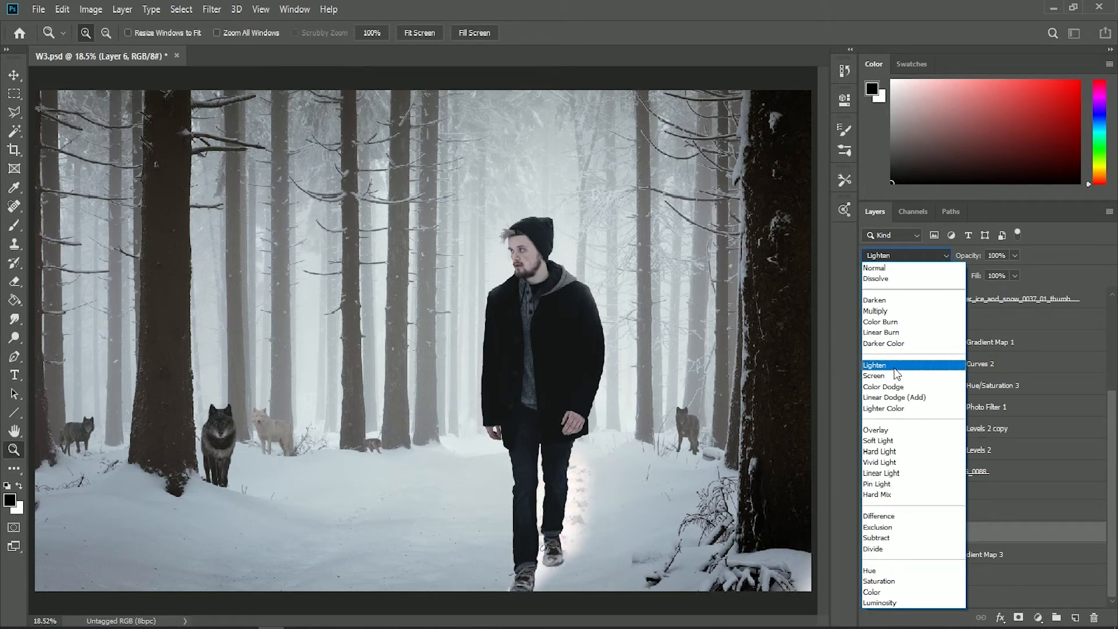
pyautogui.click(904, 313)
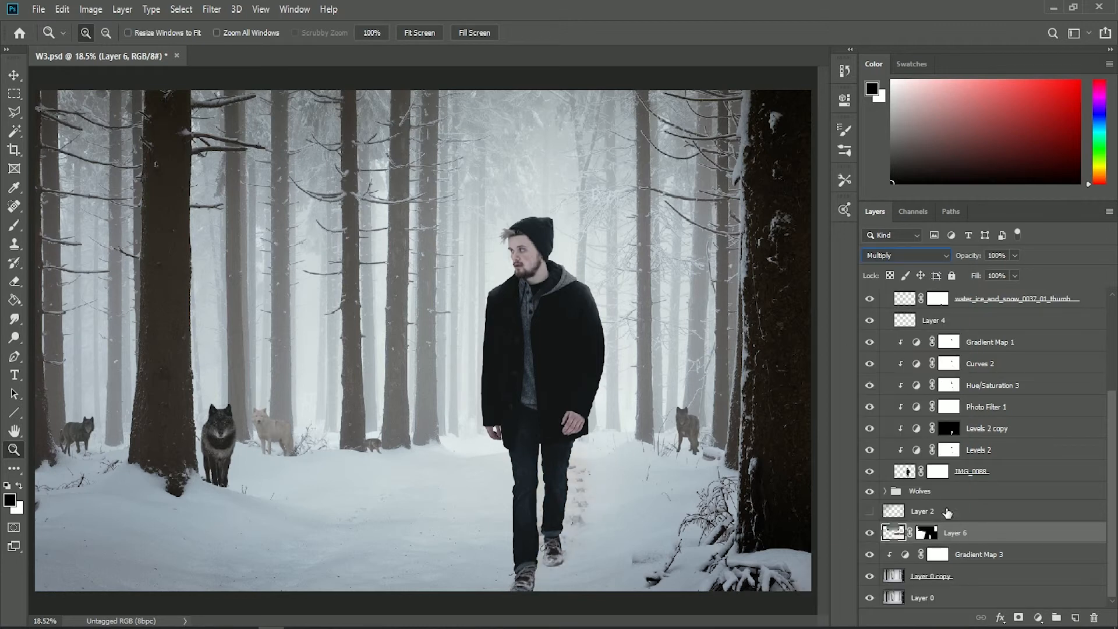
pyautogui.click(1015, 275)
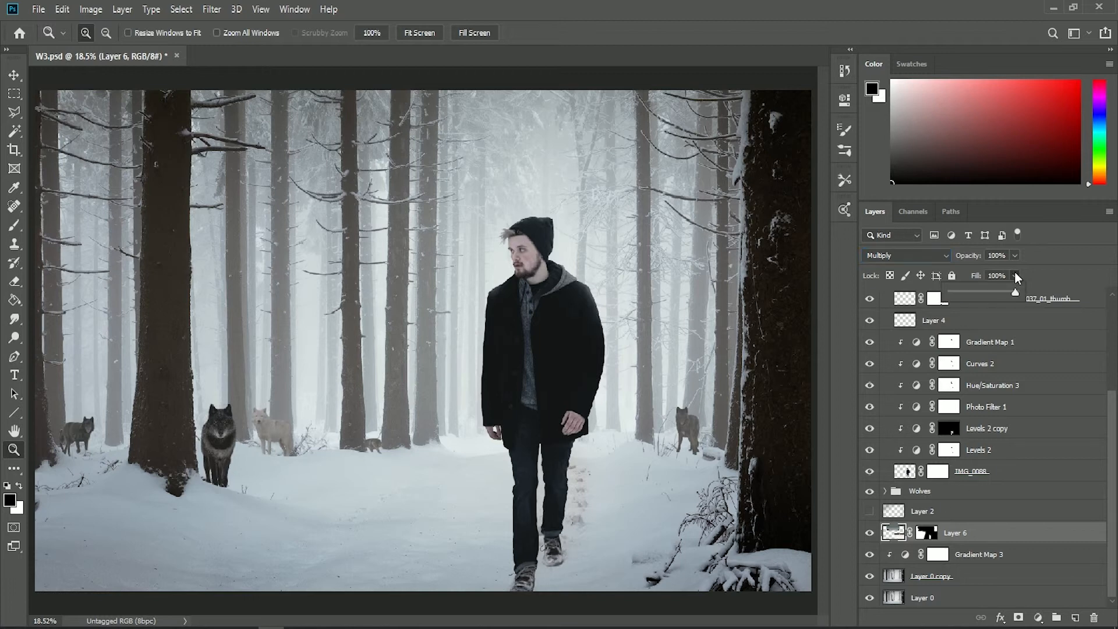
pyautogui.click(993, 293)
pyautogui.moveTo(1006, 294); pyautogui.dragTo(1014, 297)
pyautogui.click(1018, 292)
pyautogui.moveTo(1023, 292); pyautogui.dragTo(1010, 296)
pyautogui.click(1050, 261)
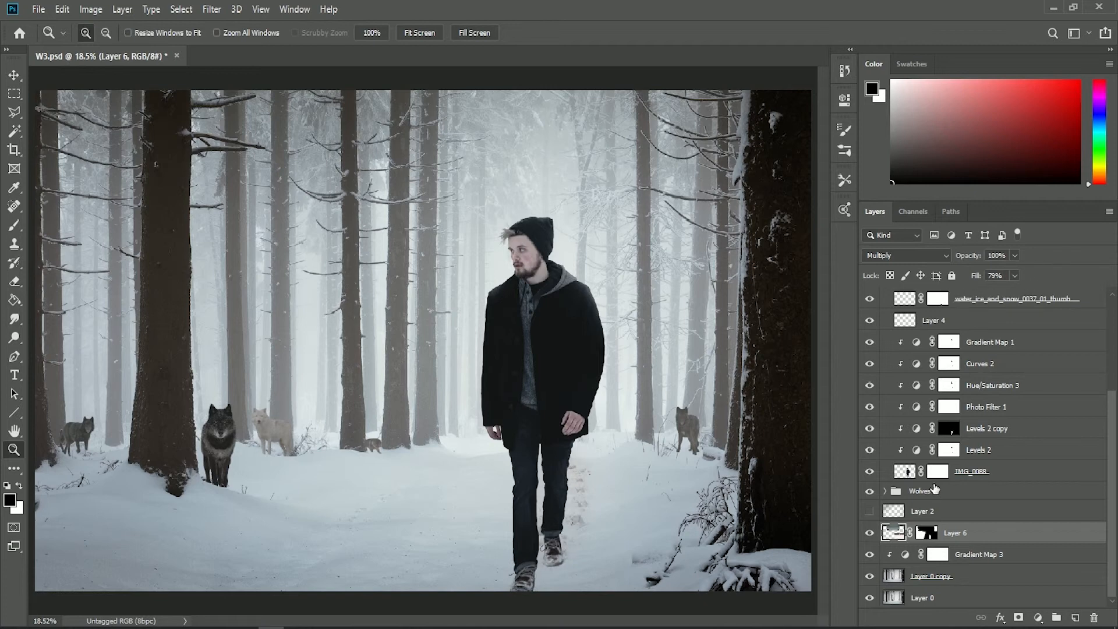
# Step: Show Layer 2 and the videoblocks real snow layer in the Snow group
pyautogui.click(870, 513)
pyautogui.moveTo(1115, 416); pyautogui.dragTo(1114, 299)
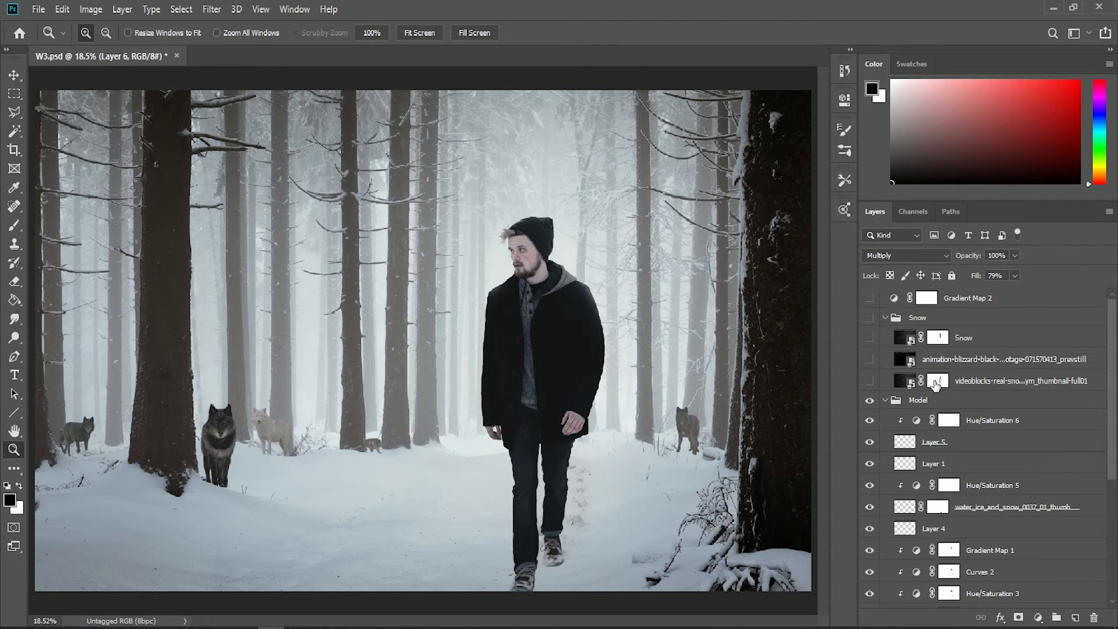
pyautogui.click(870, 382)
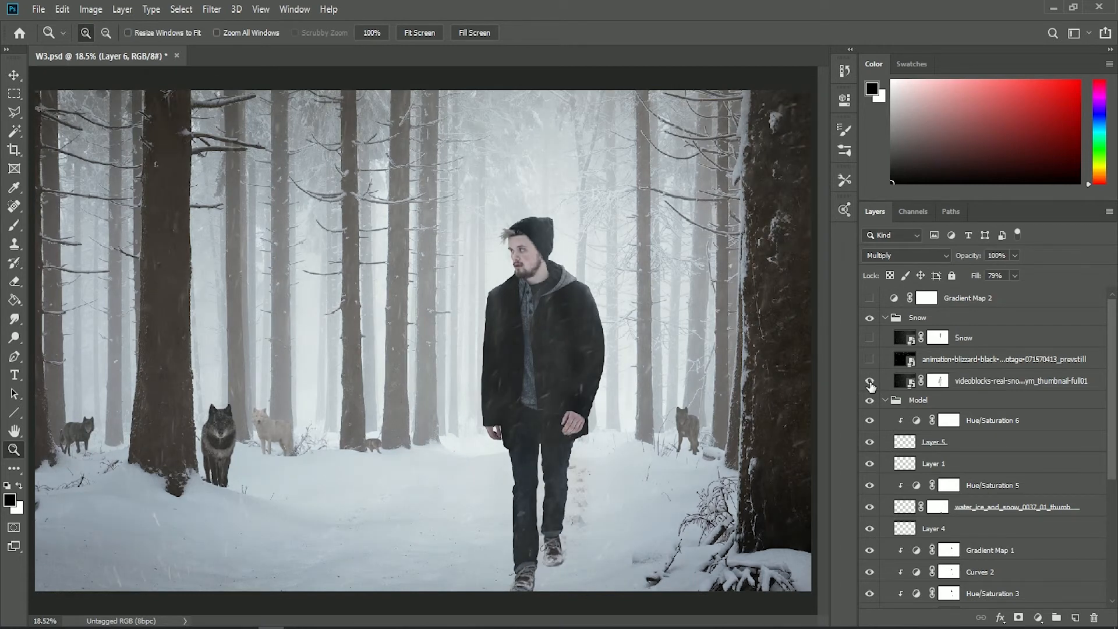
# Step: Disable the videoblocks real snow layer's mask and set its blend mode to Normal to view the source snow image
pyautogui.click(902, 383)
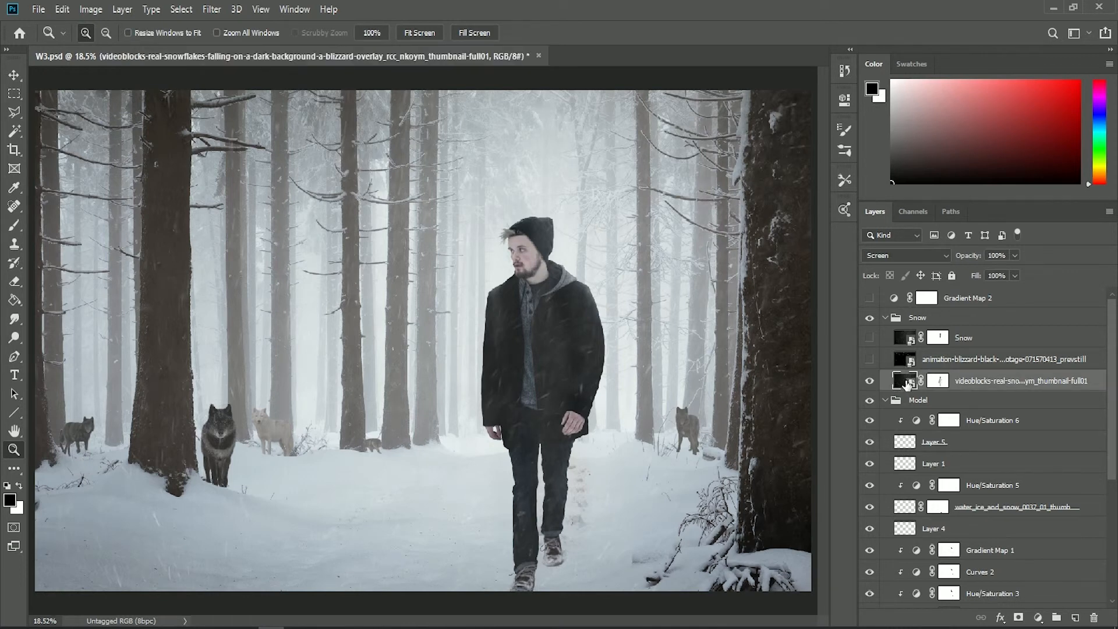
pyautogui.rightClick(944, 384)
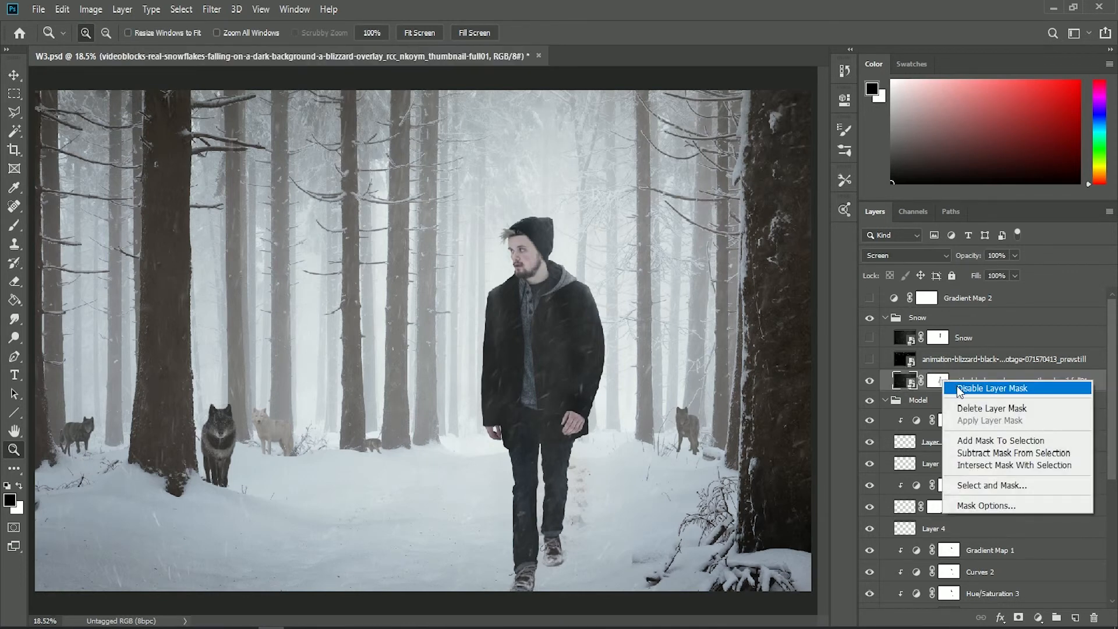
pyautogui.click(978, 388)
pyautogui.click(946, 256)
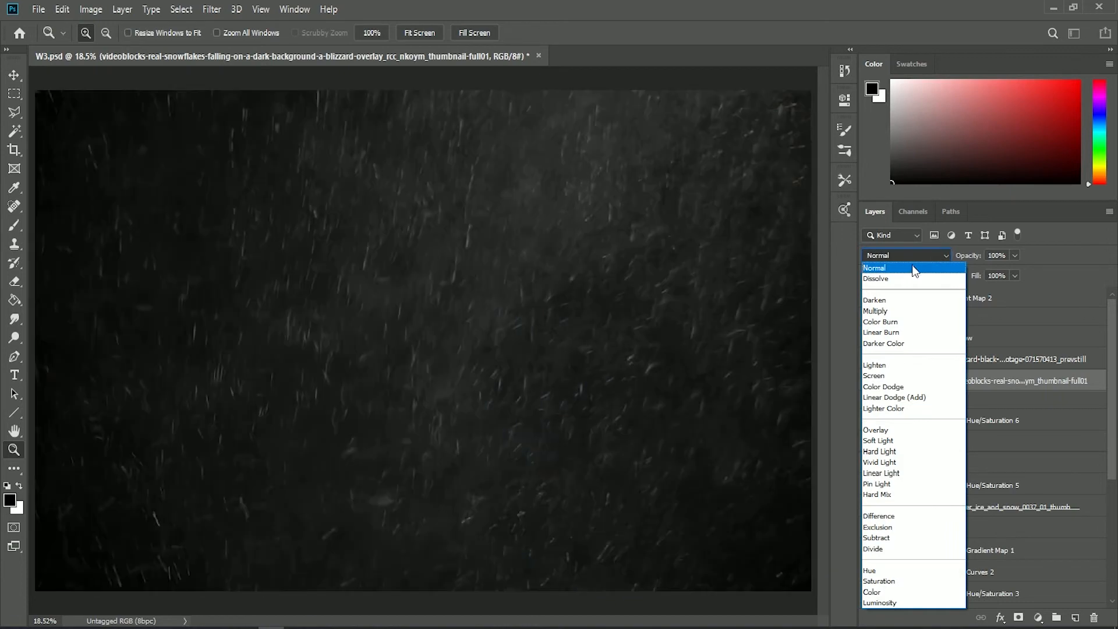
pyautogui.click(913, 265)
# Step: Set the videoblocks real snow layer's blend mode back to Screen and re-enable its layer mask
pyautogui.click(945, 255)
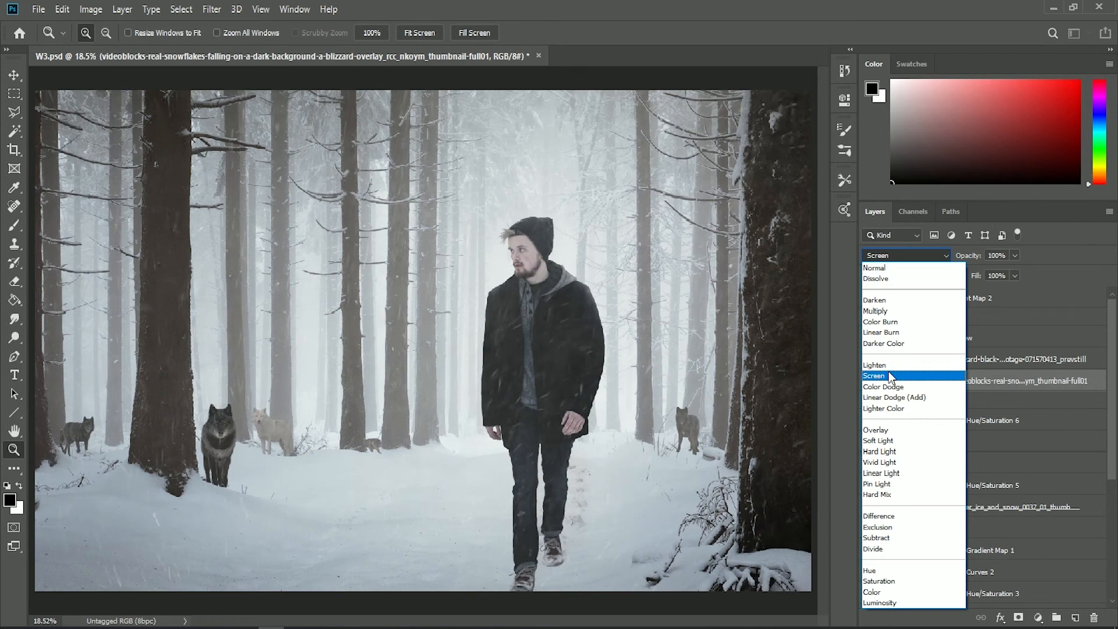
pyautogui.click(891, 375)
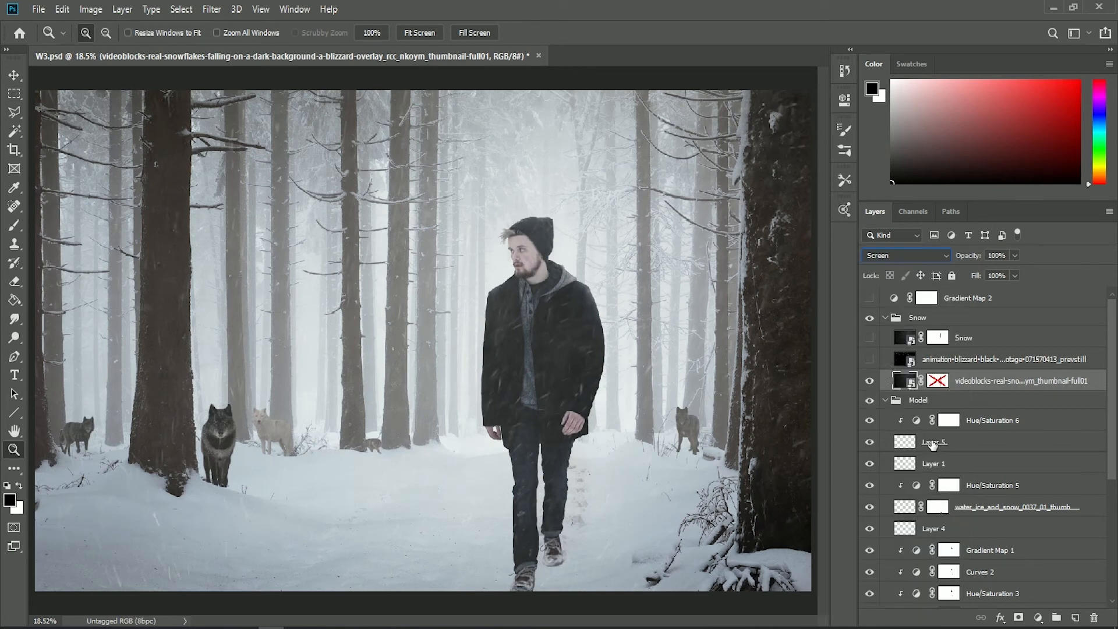
pyautogui.keyDown('shift'); pyautogui.click(939, 380); pyautogui.keyUp('shift')
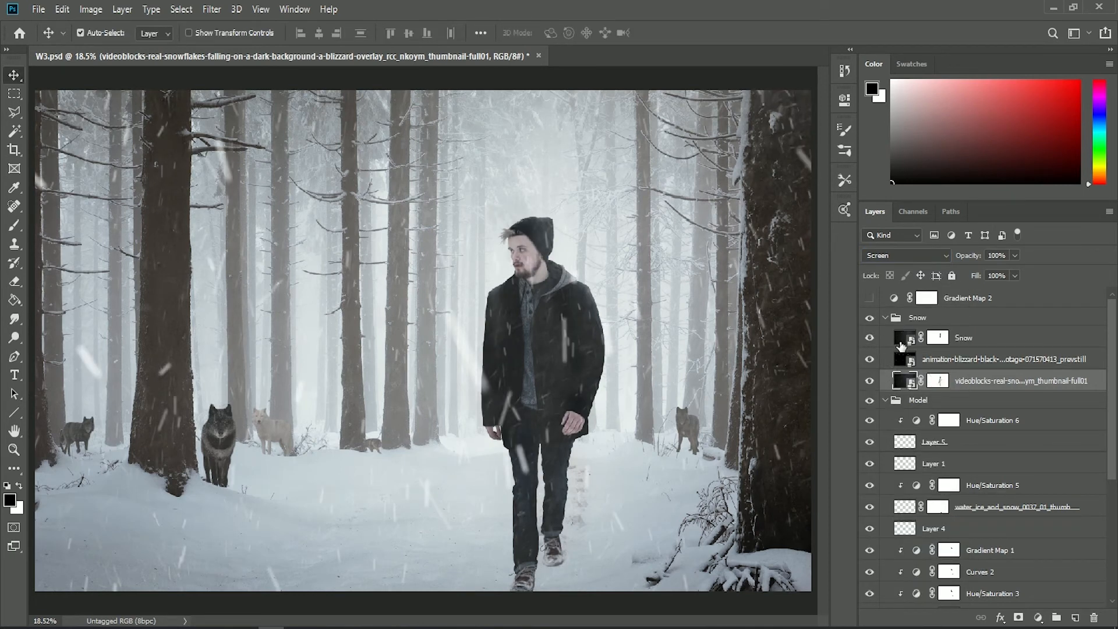
# Step: Hide the animation-blizzard and videoblocks real snow layers to compare the effect, and show both again
pyautogui.moveTo(870, 360); pyautogui.dragTo(868, 381)
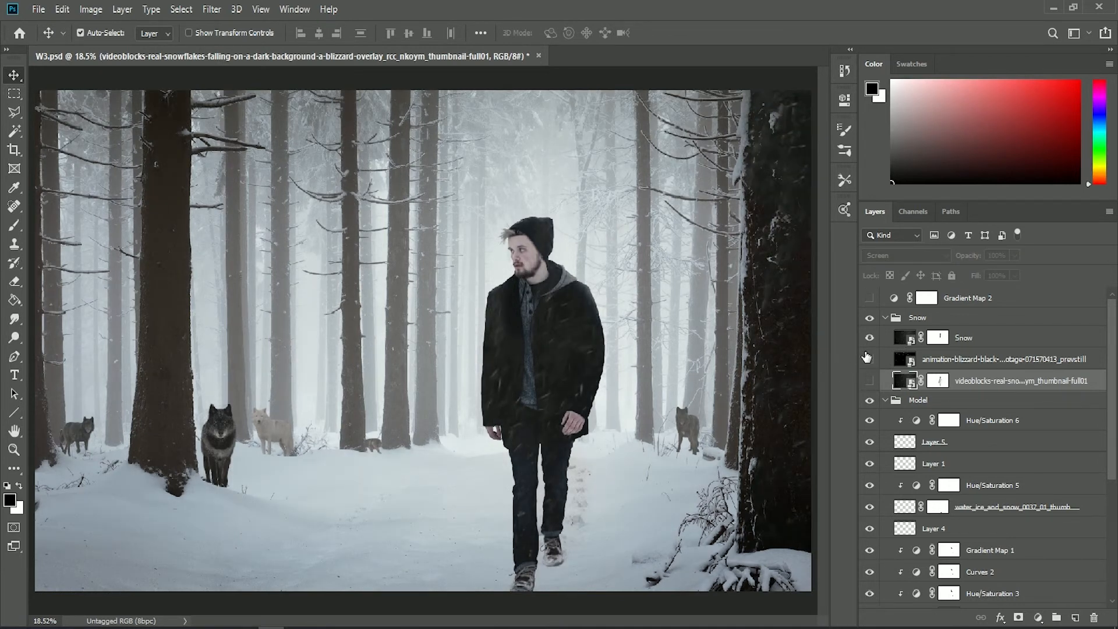
pyautogui.click(869, 360)
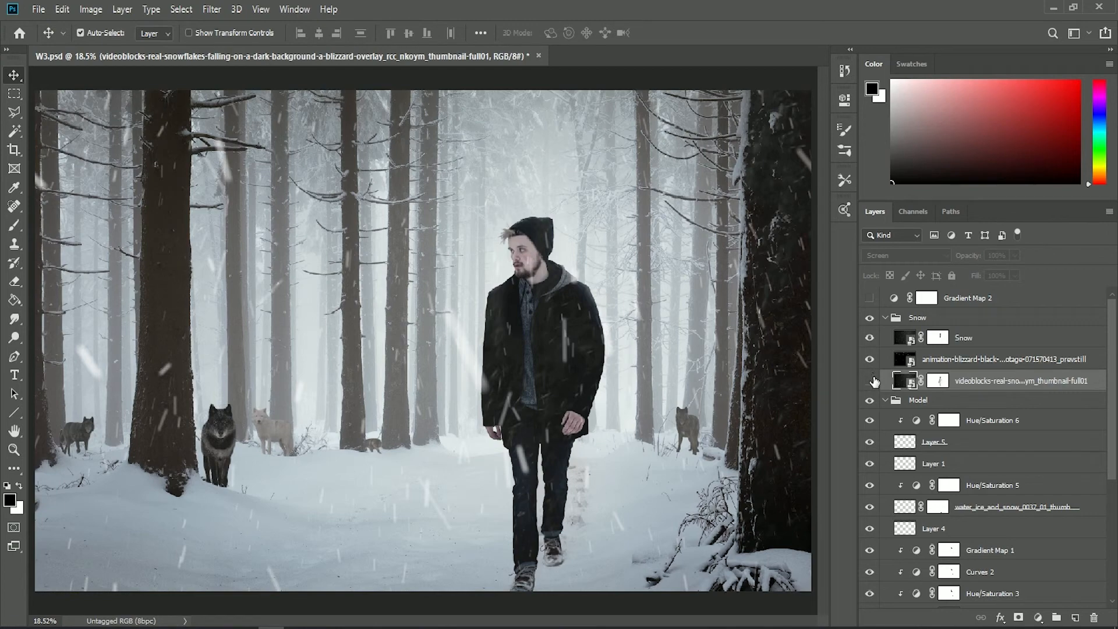
pyautogui.click(871, 380)
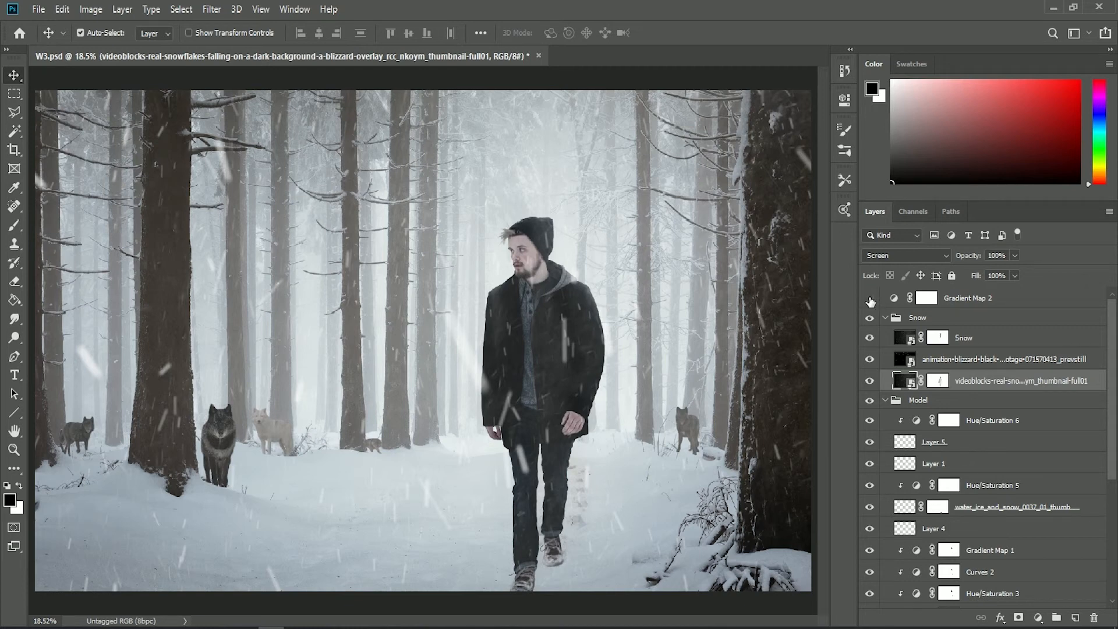
# Step: Show the Gradient Map 2 adjustment layer above the Snow group, comparing the image with and without it
pyautogui.click(870, 299)
pyautogui.click(871, 299)
pyautogui.click(871, 300)
# Step: Select and show Layer 2 below the Wolves group, comparing the image with and without it
pyautogui.scroll(-5, 1114, 425)
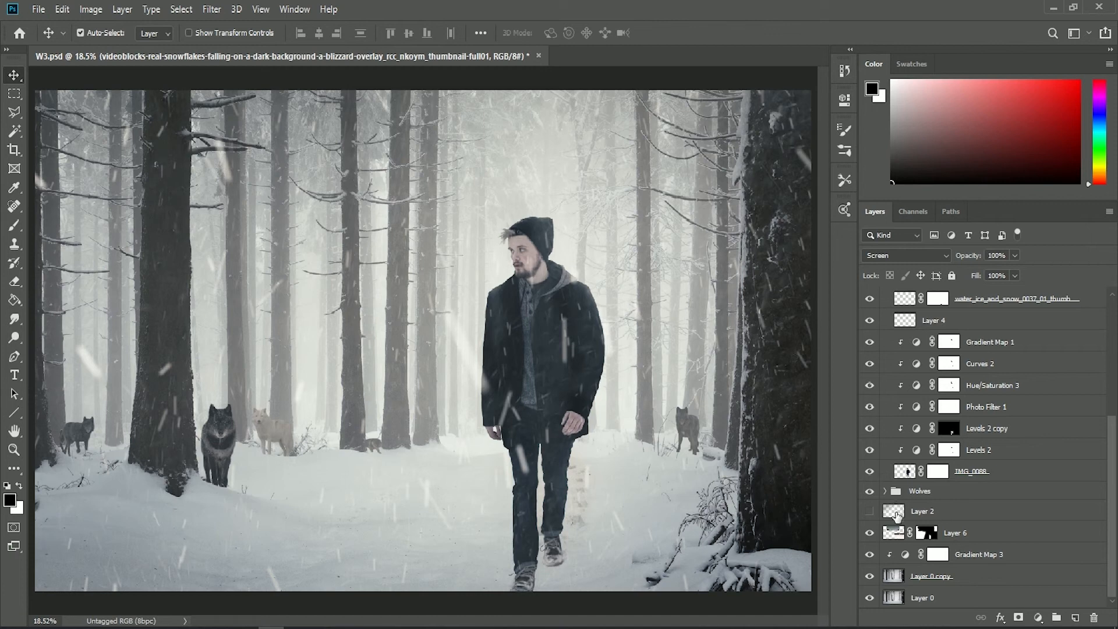
pyautogui.click(929, 512)
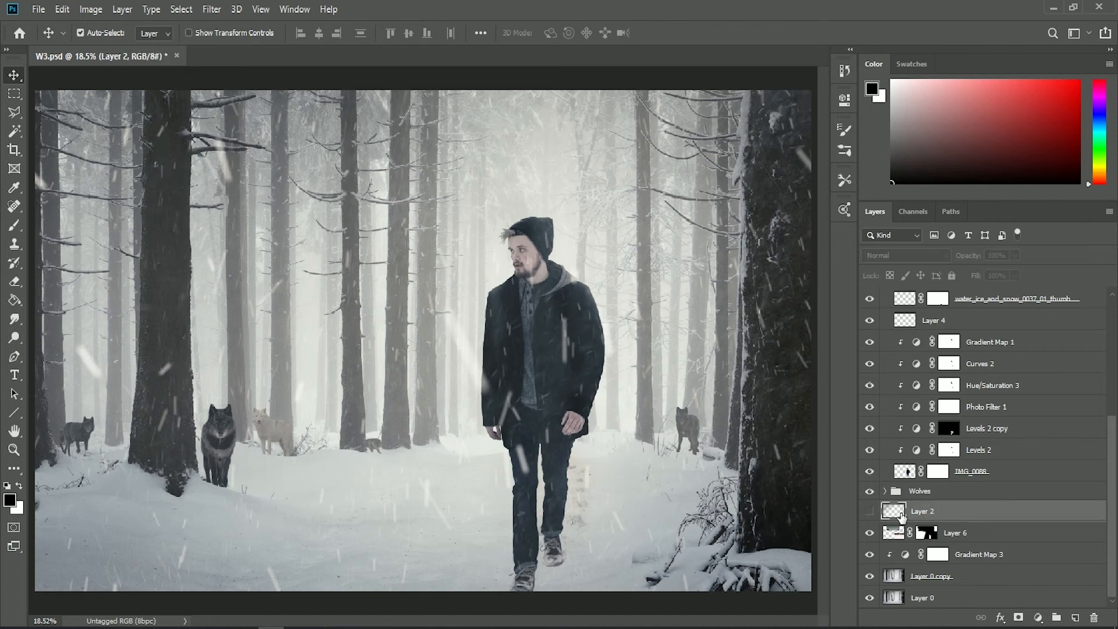
pyautogui.click(871, 511)
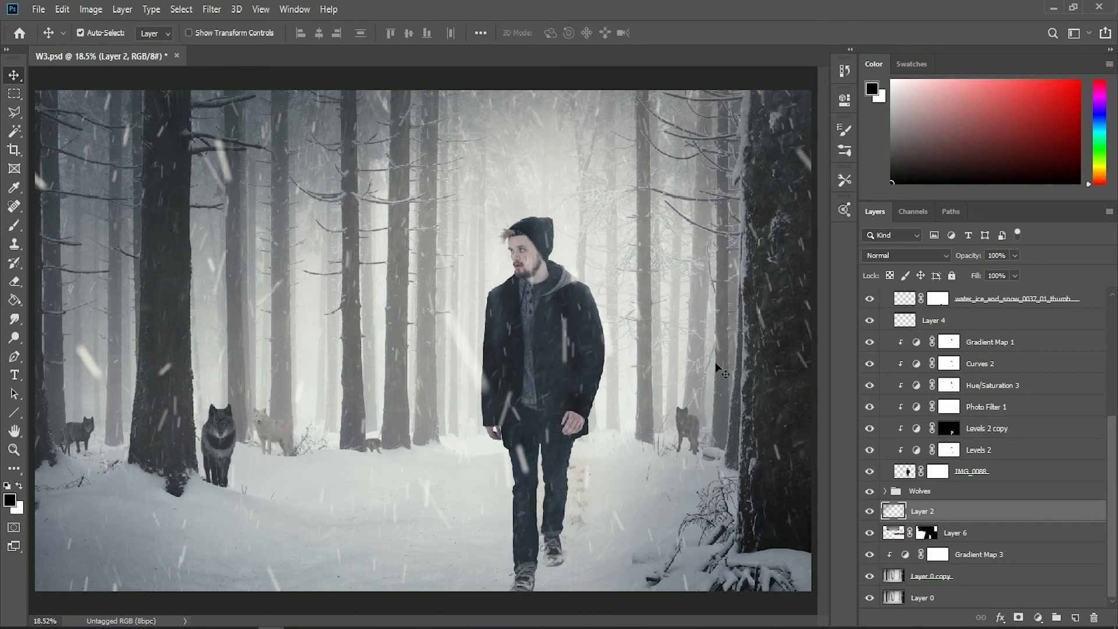
pyautogui.click(870, 512)
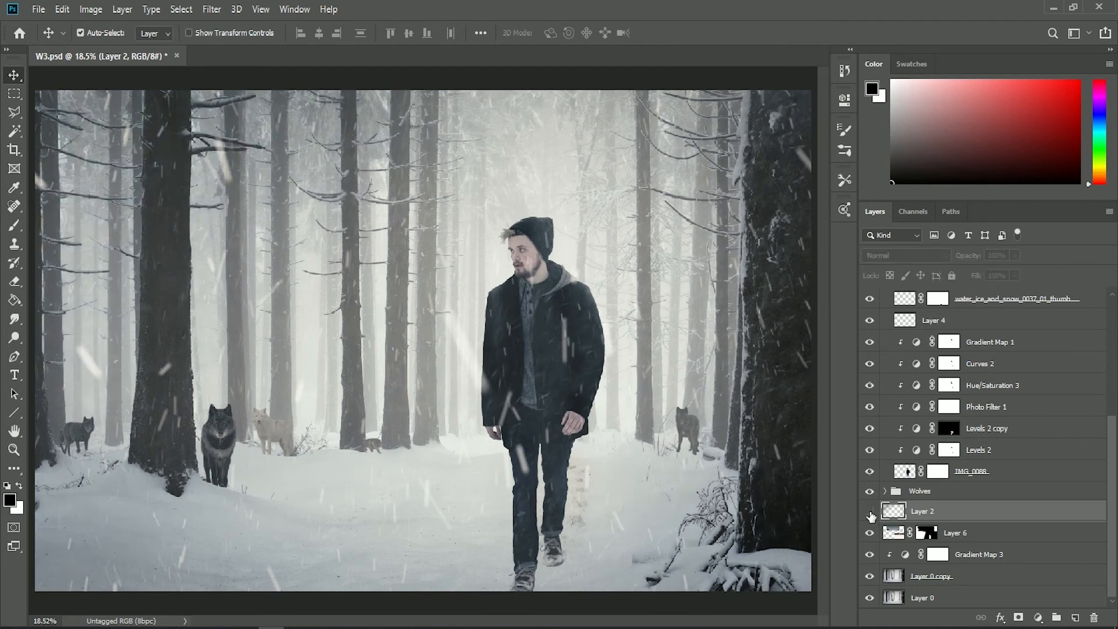
pyautogui.click(871, 513)
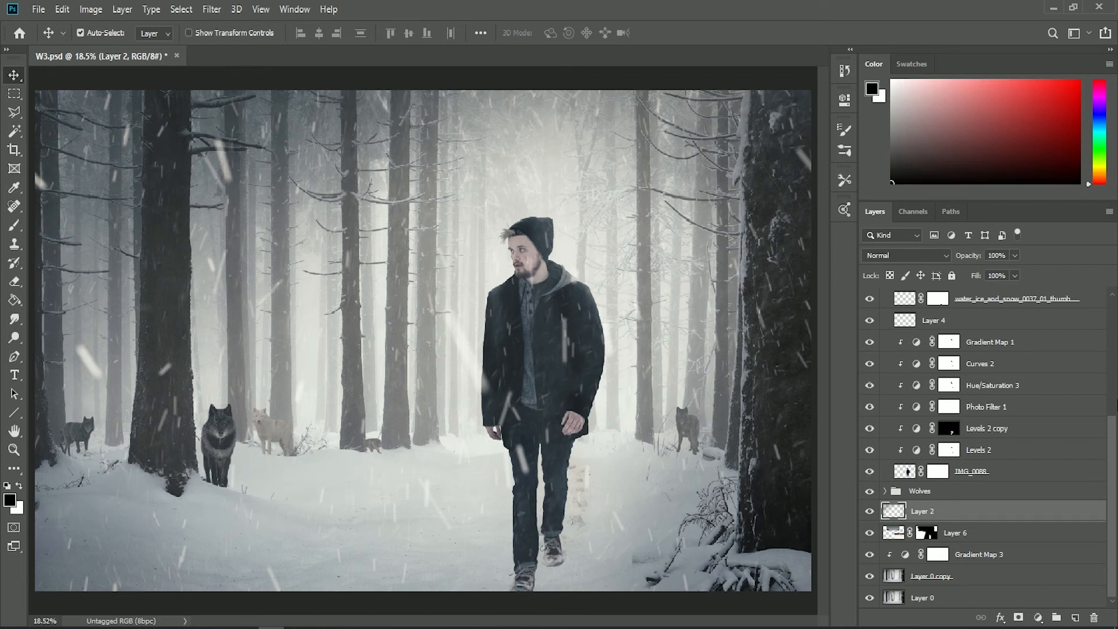
# Step: Inspect the small wolf behind the middle tree trunks up close, and return to the full image
pyautogui.scroll(5, 1113, 488)
pyautogui.click(14, 450)
pyautogui.moveTo(340, 429); pyautogui.dragTo(411, 469)
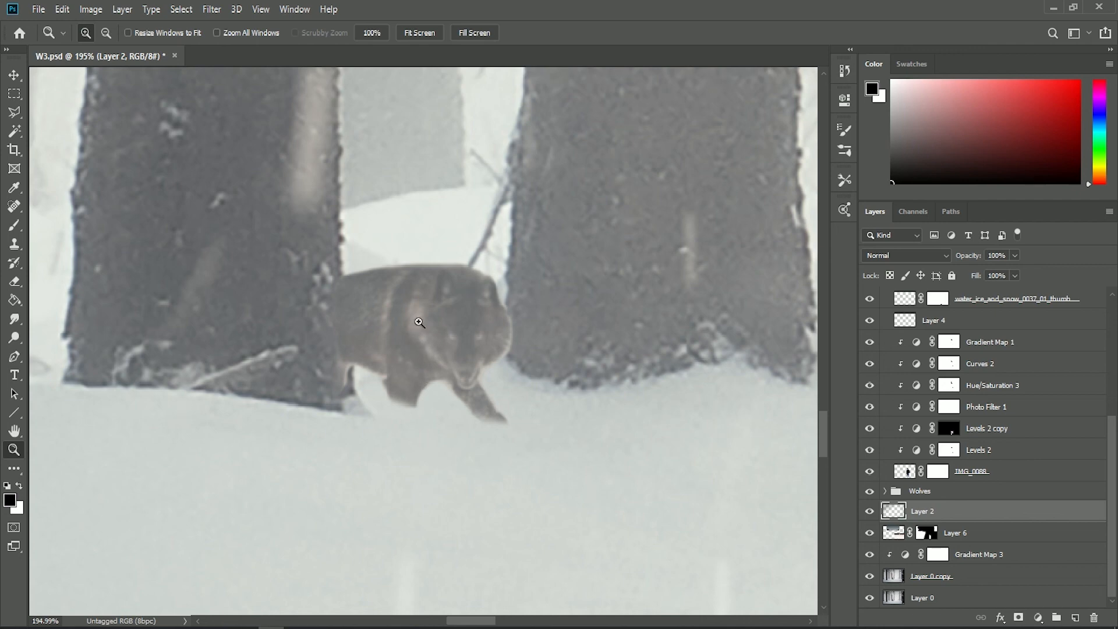
pyautogui.hotkey('ctrl', '0')
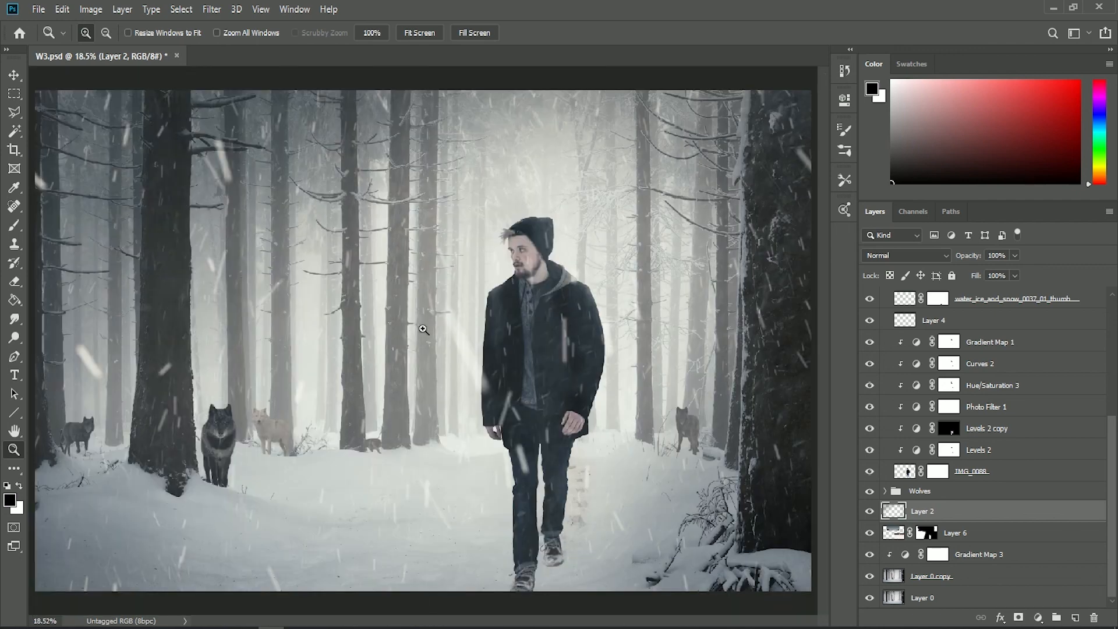